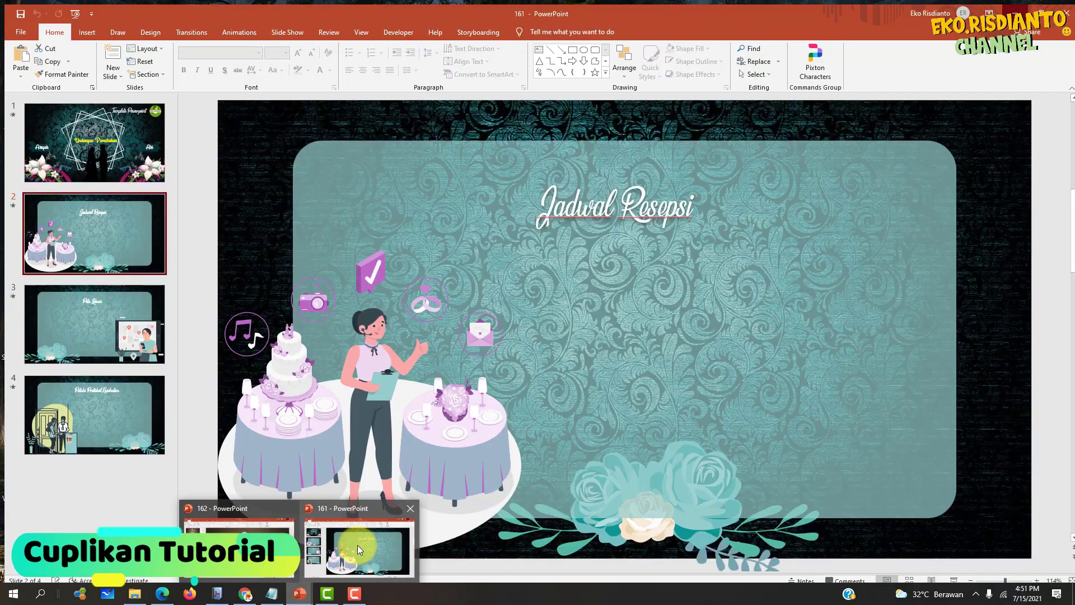
# Step: Browse the wedding invitation deck's slides, including Peta Lokasi and slide 4, then return to the title slide
pyautogui.click(358, 548)
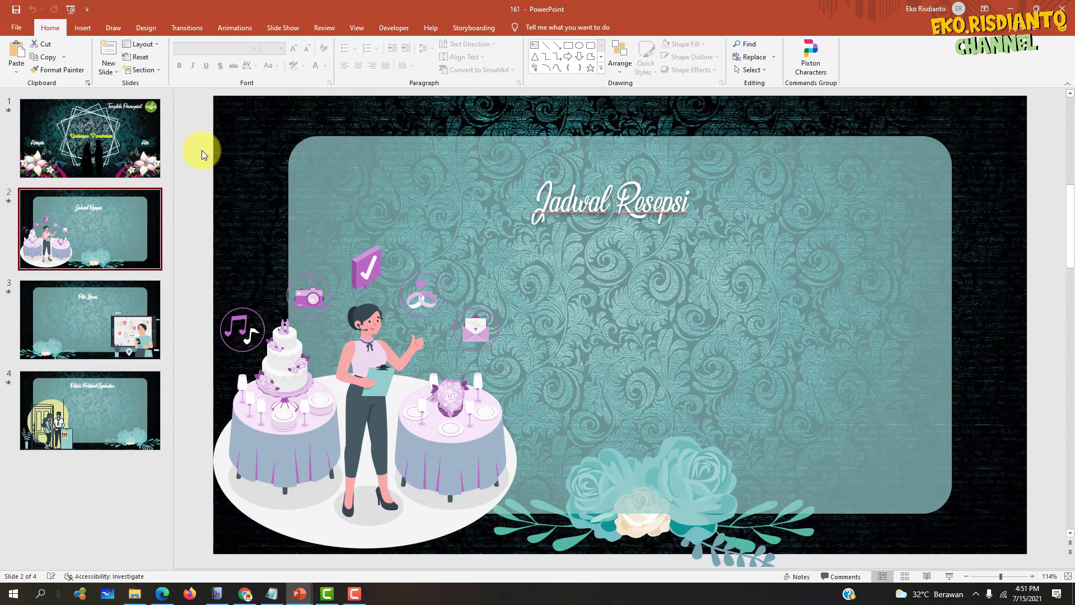
pyautogui.click(99, 319)
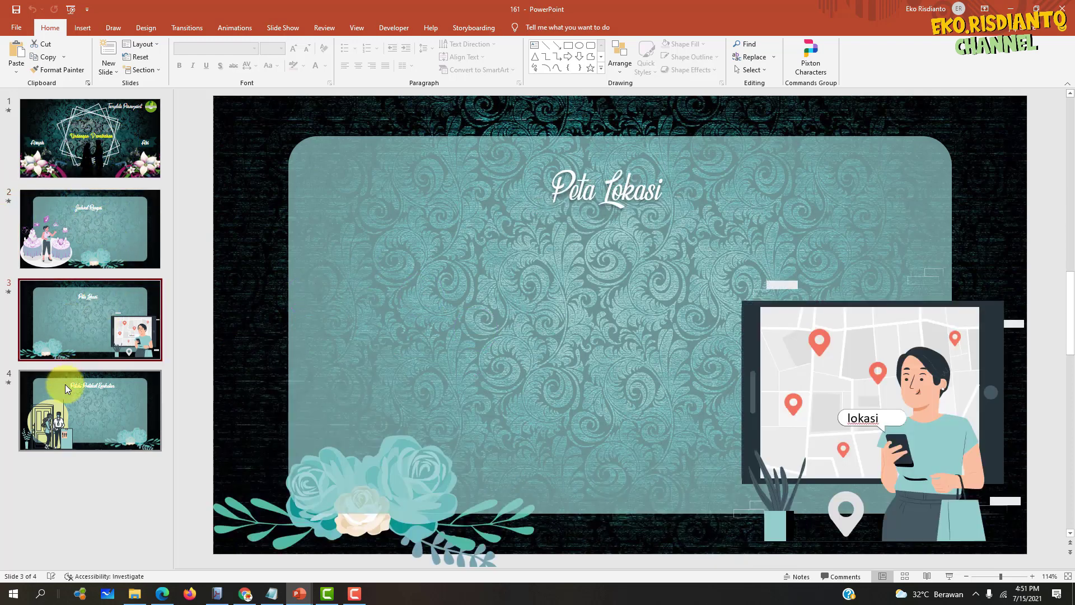
pyautogui.click(65, 384)
pyautogui.click(83, 122)
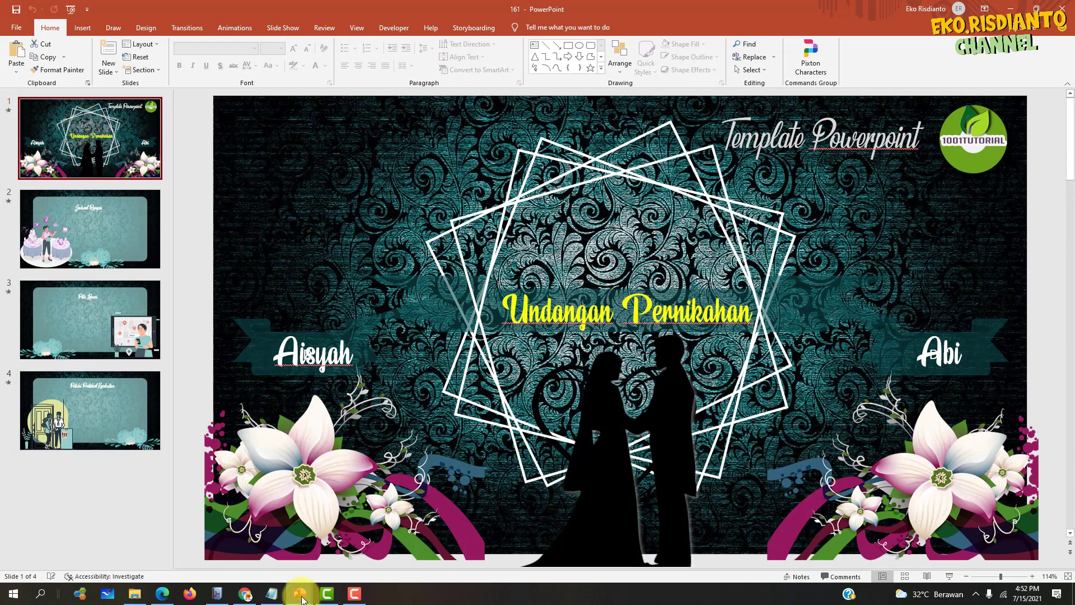
# Step: Switch to the thesis deck and step through its slides to slide 5, Metodologi
pyautogui.click(266, 546)
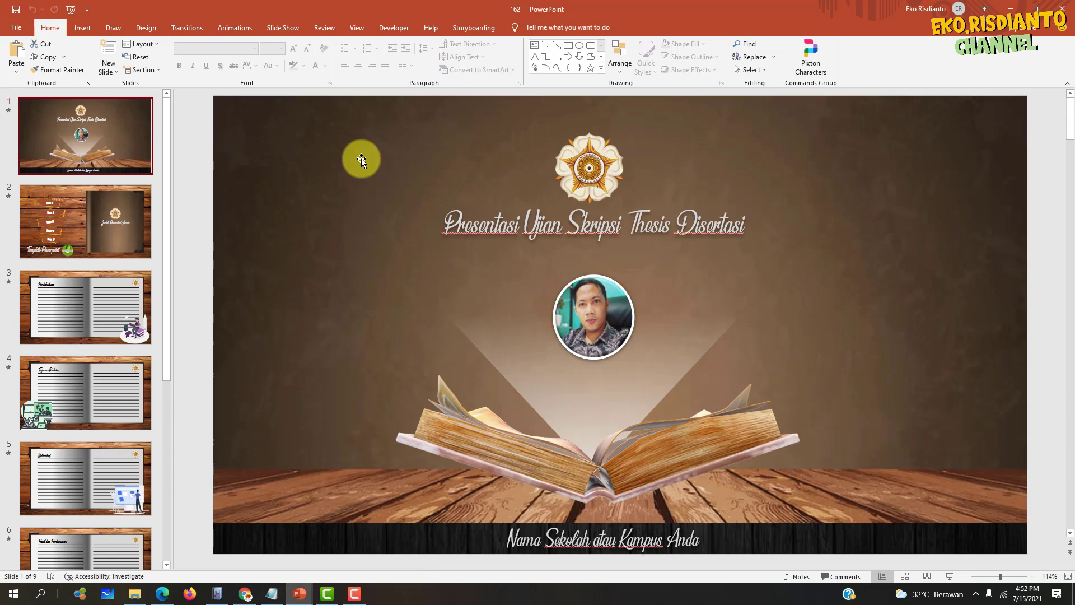
pyautogui.click(129, 237)
pyautogui.click(106, 281)
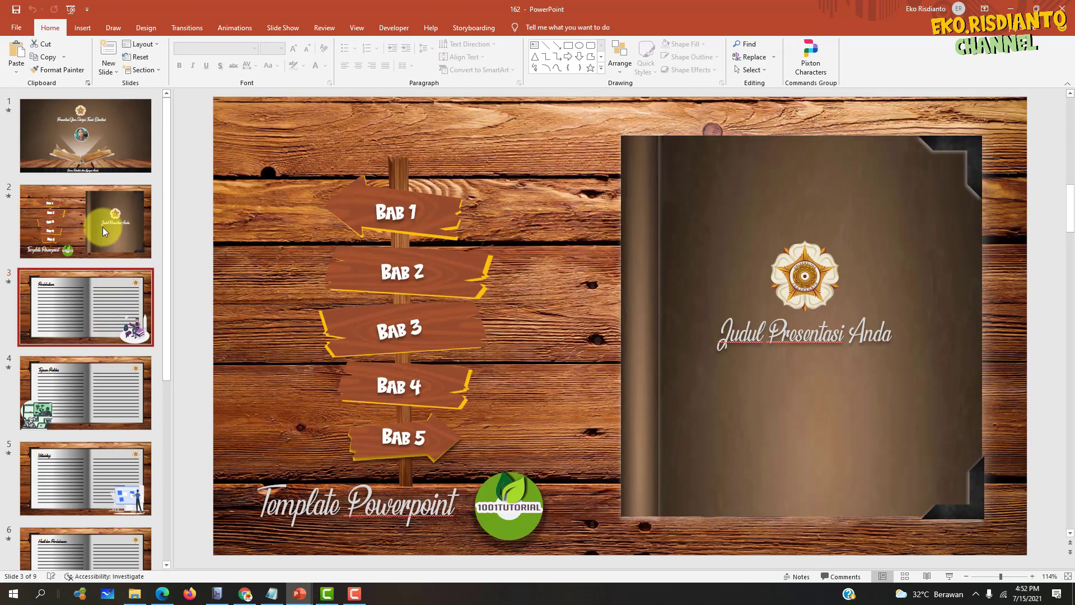
pyautogui.click(93, 149)
pyautogui.click(99, 293)
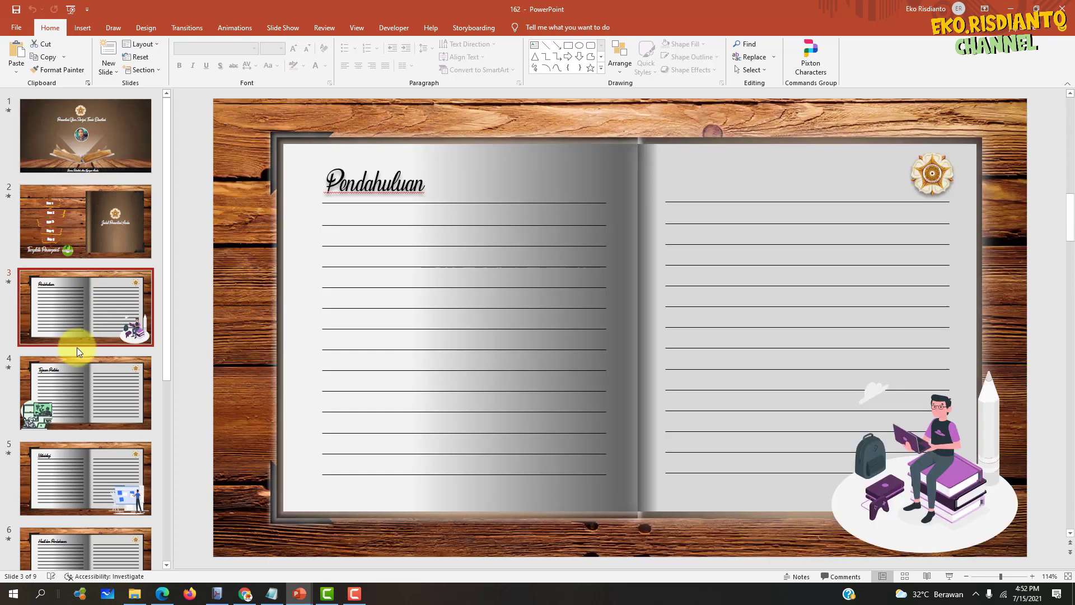
pyautogui.click(69, 392)
pyautogui.click(111, 462)
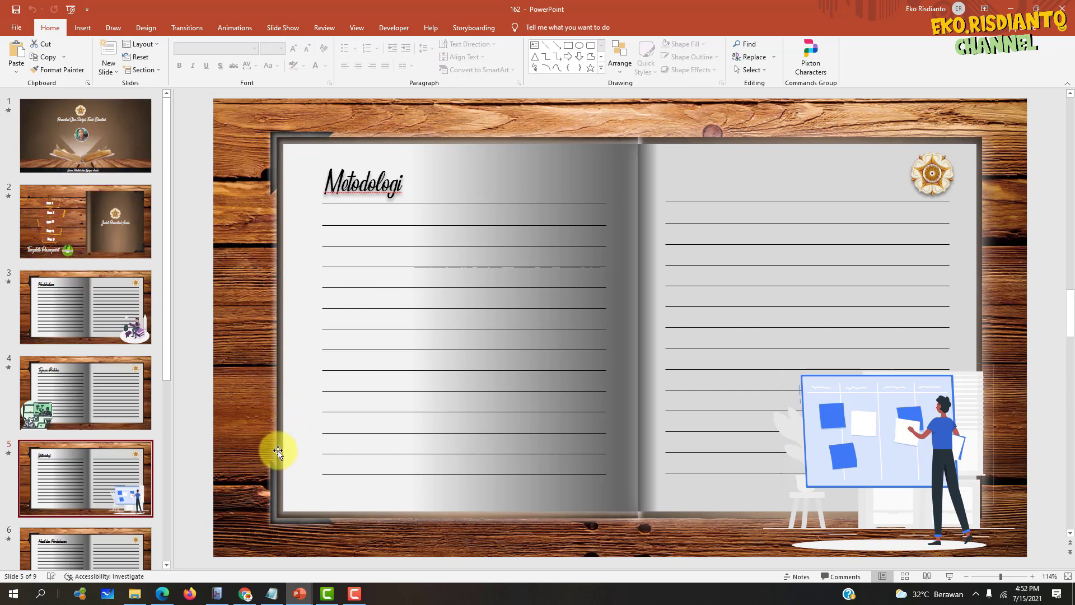
pyautogui.moveTo(244, 594)
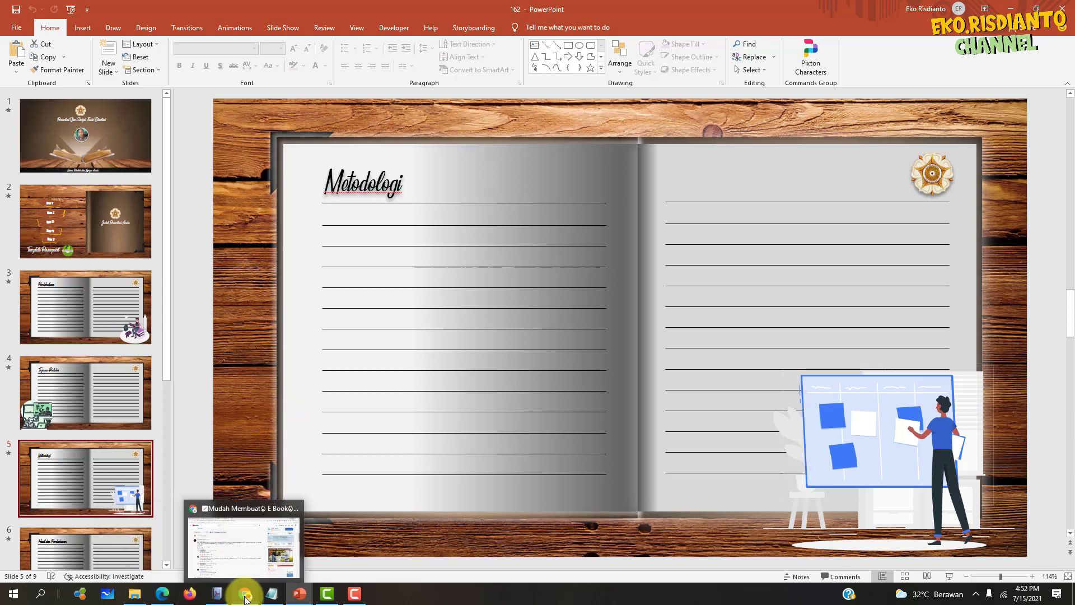
# Step: Read the viewer comments on the Flip PDF e-book tutorial video, then go back to Flip PDF
pyautogui.click(241, 551)
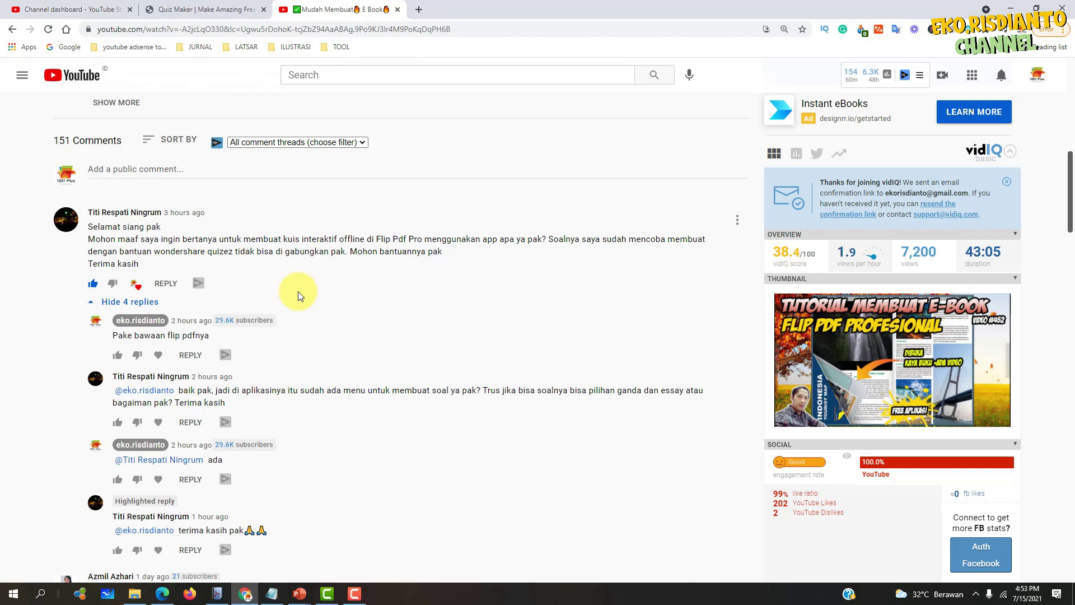
pyautogui.moveTo(336, 336)
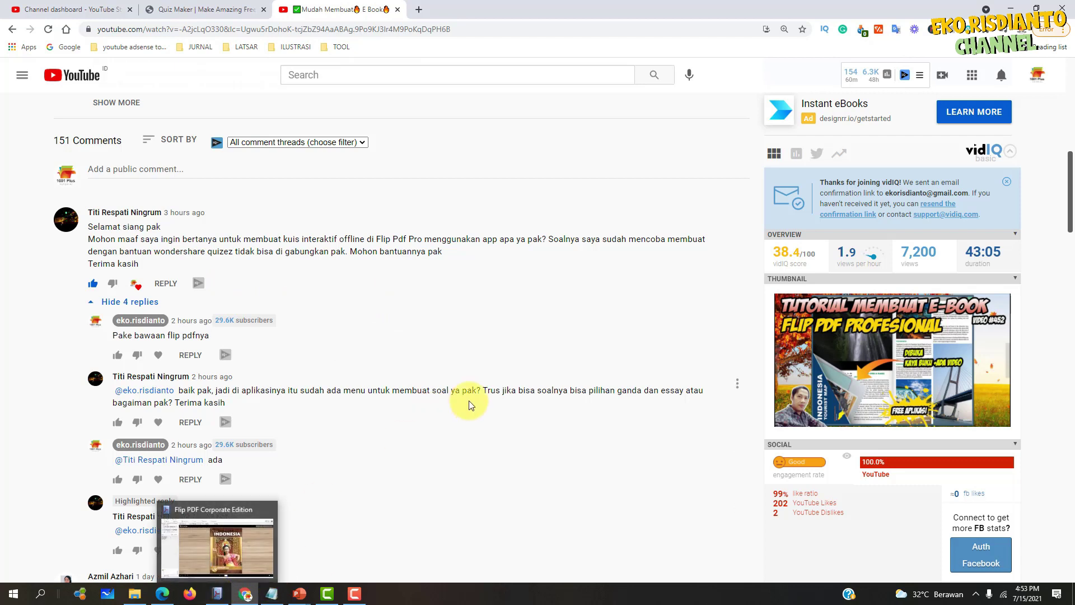
pyautogui.moveTo(407, 395)
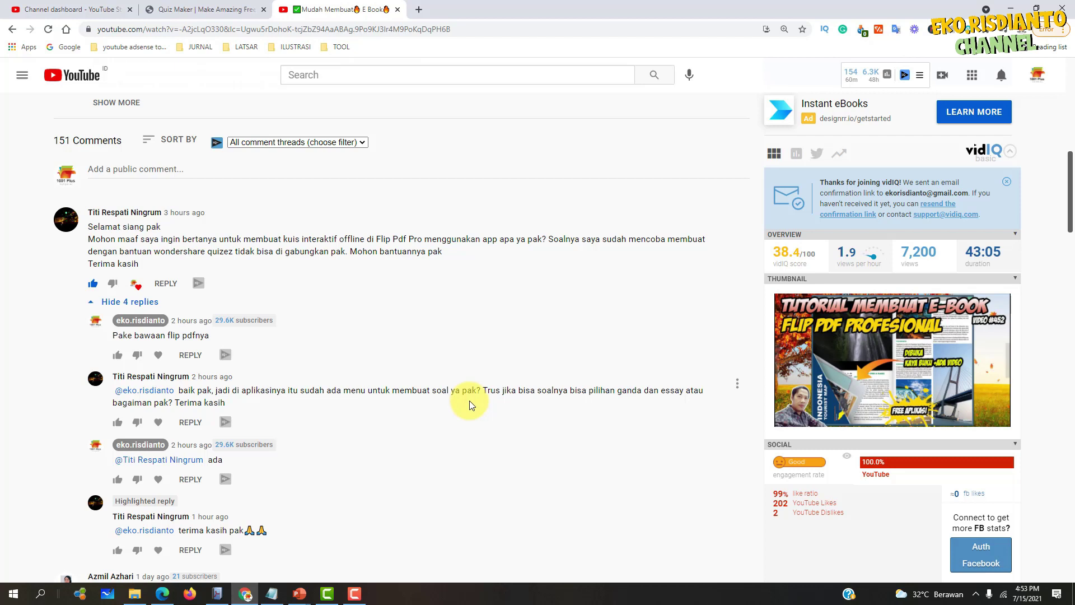
pyautogui.click(217, 595)
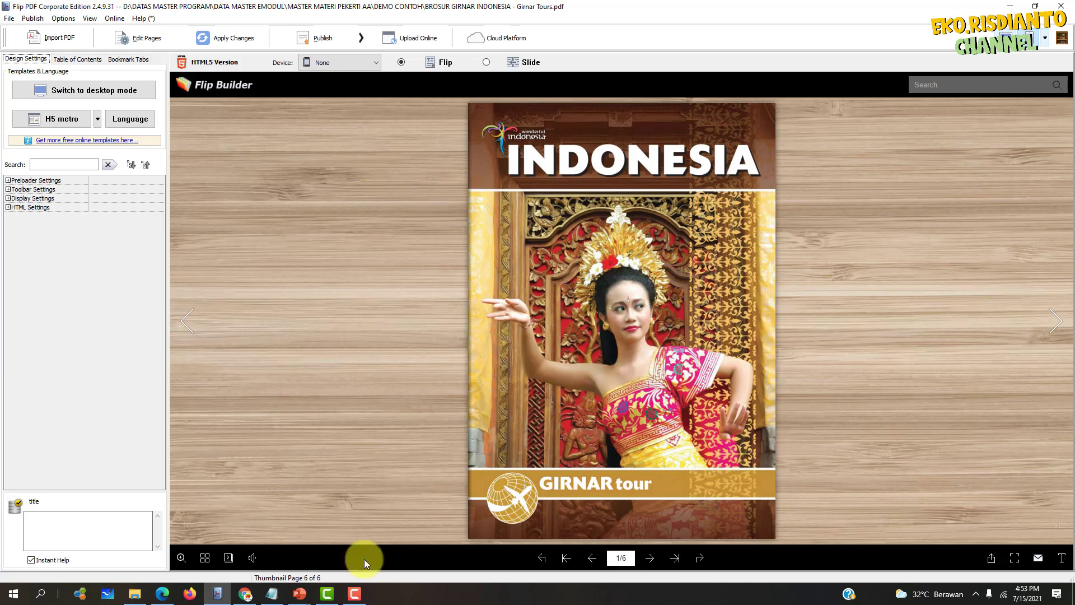
# Step: Open youtube.com in a new Edge tab
pyautogui.click(163, 595)
pyautogui.click(572, 9)
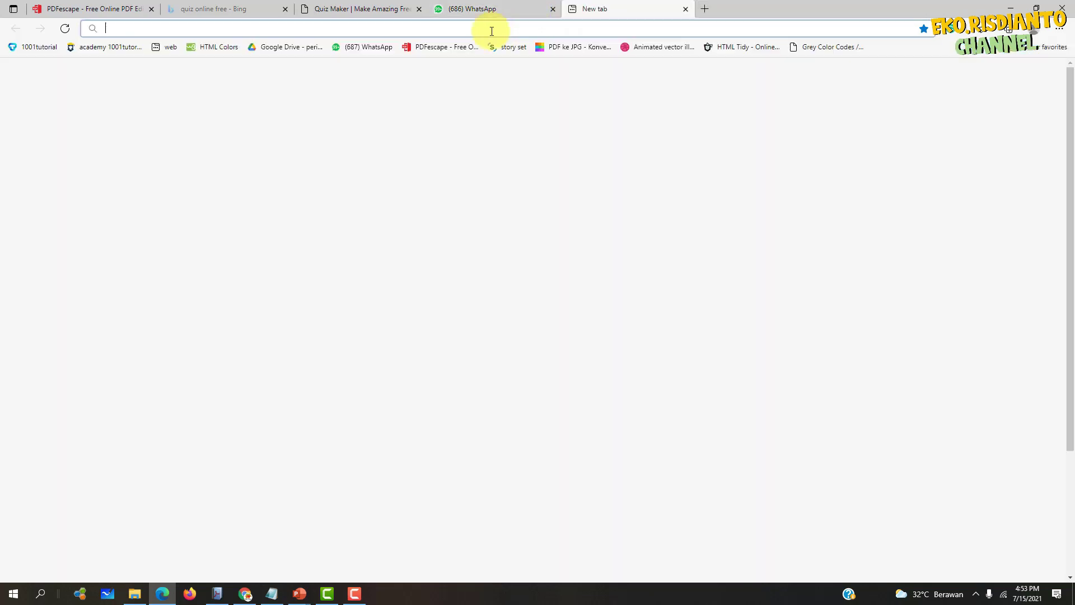
pyautogui.click(449, 32)
pyautogui.write('you')
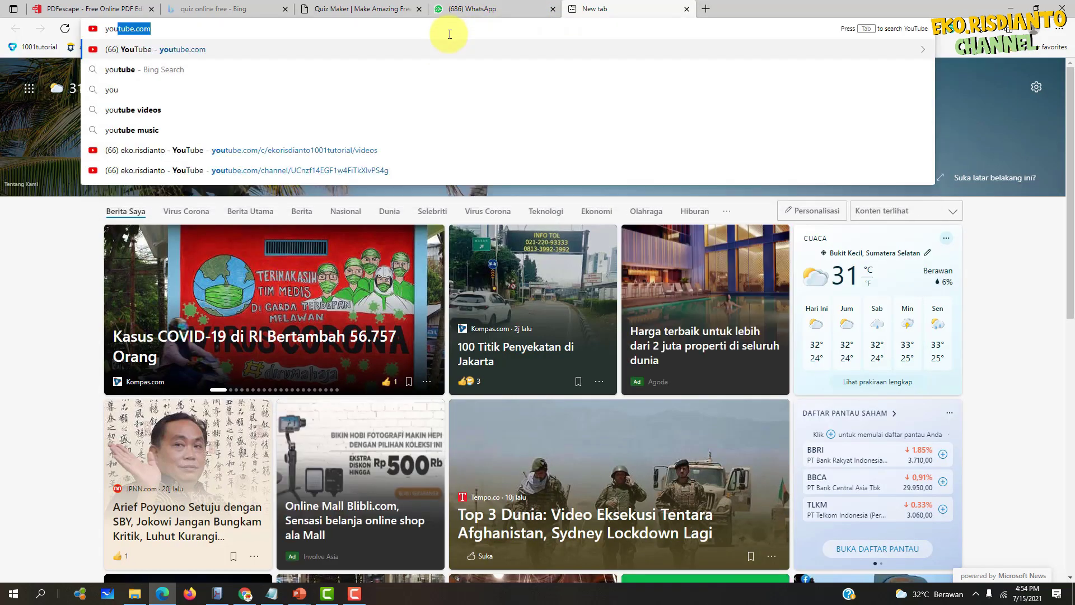
pyautogui.press('Return')
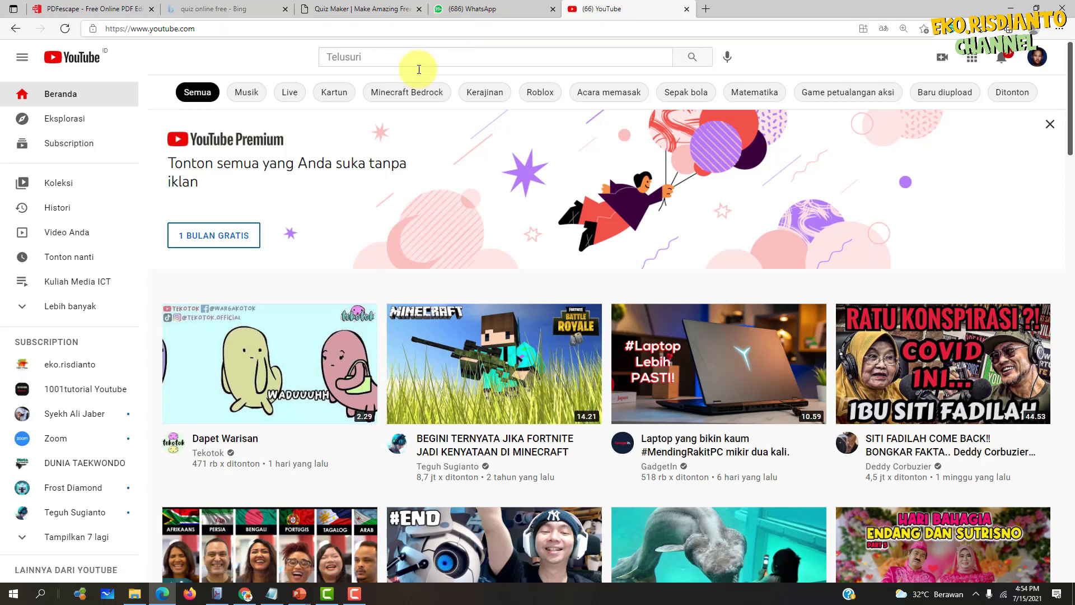
# Step: Search 'eko.risdianto', open the 1001 Plus Tutorial channel and scan its uploads, then return to Flip PDF
pyautogui.click(387, 57)
pyautogui.write('eko')
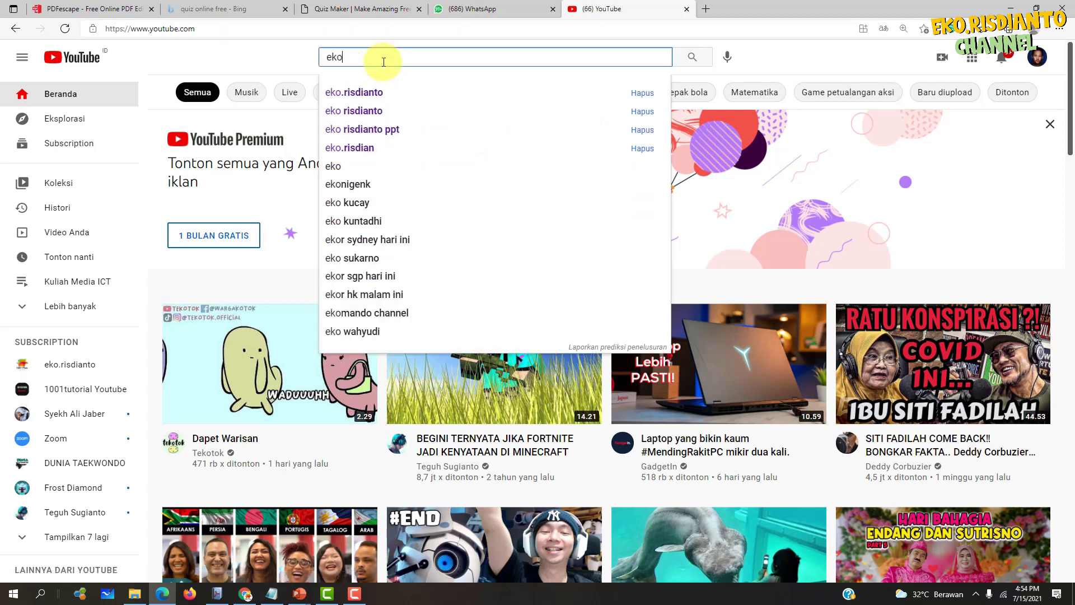
pyautogui.write('.risdi')
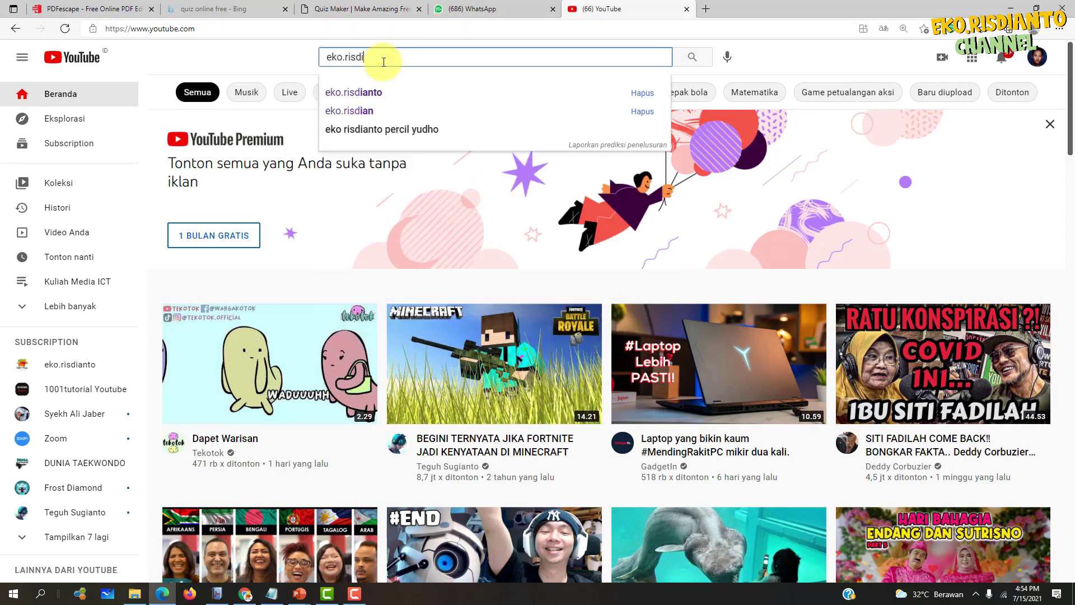
pyautogui.write('anto')
pyautogui.press('Return')
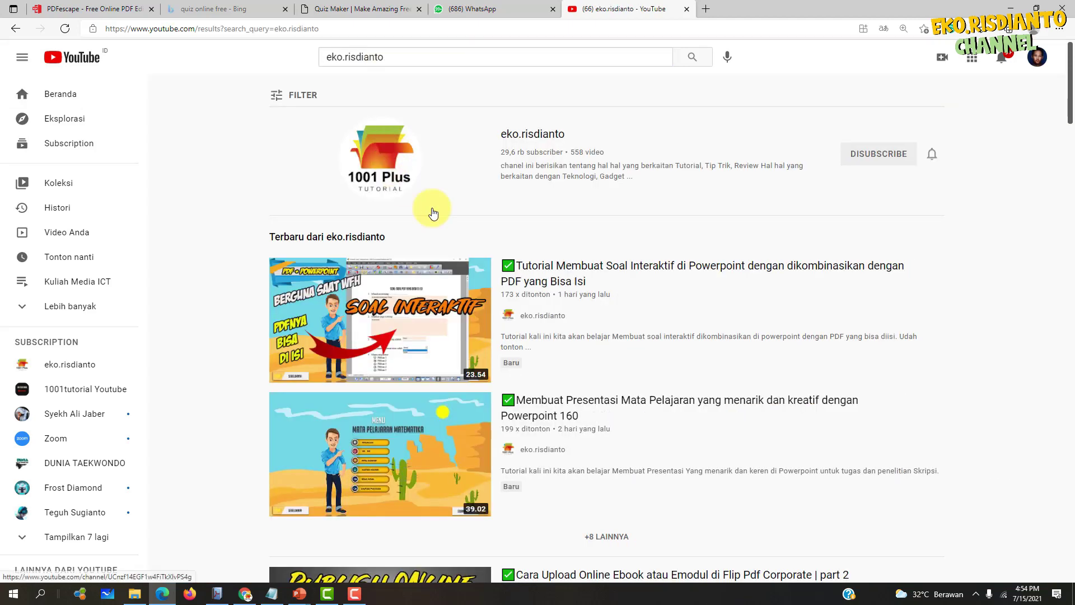
pyautogui.click(513, 134)
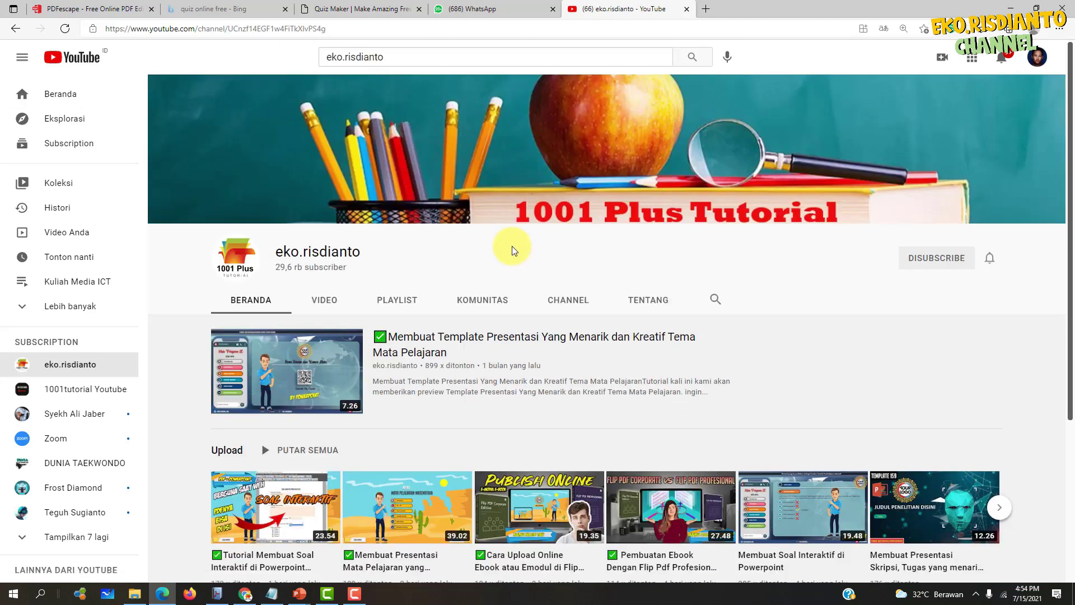
pyautogui.scroll(-4, 511, 246)
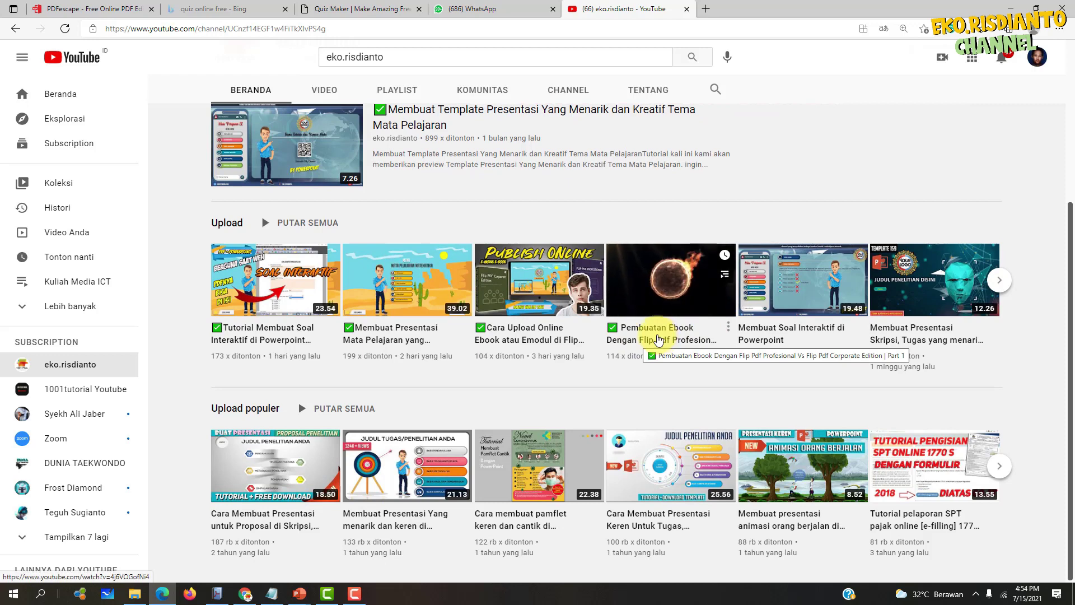
pyautogui.moveTo(275, 466)
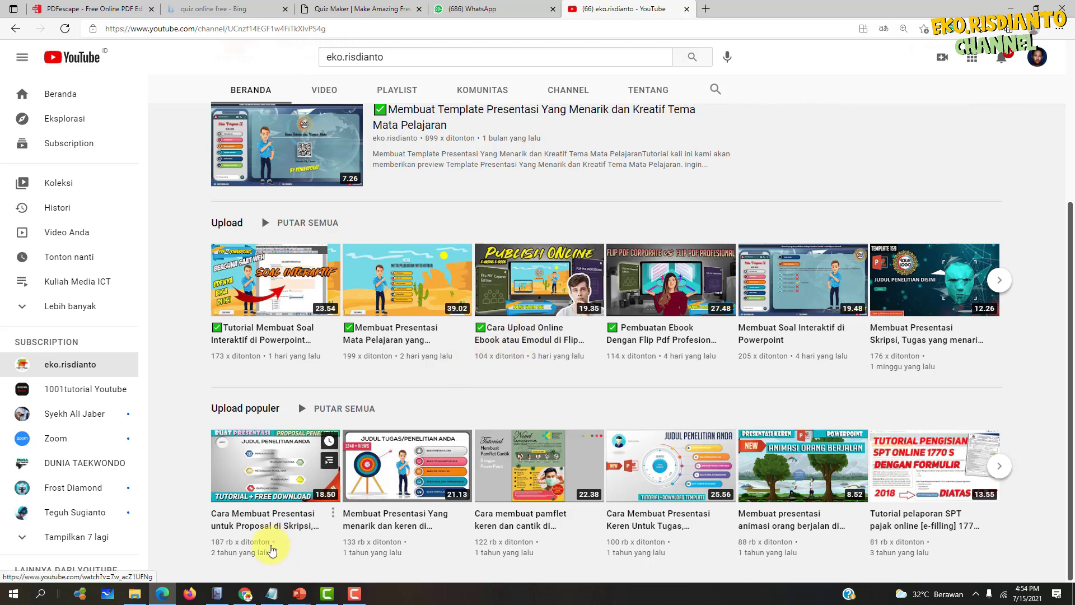
pyautogui.click(220, 595)
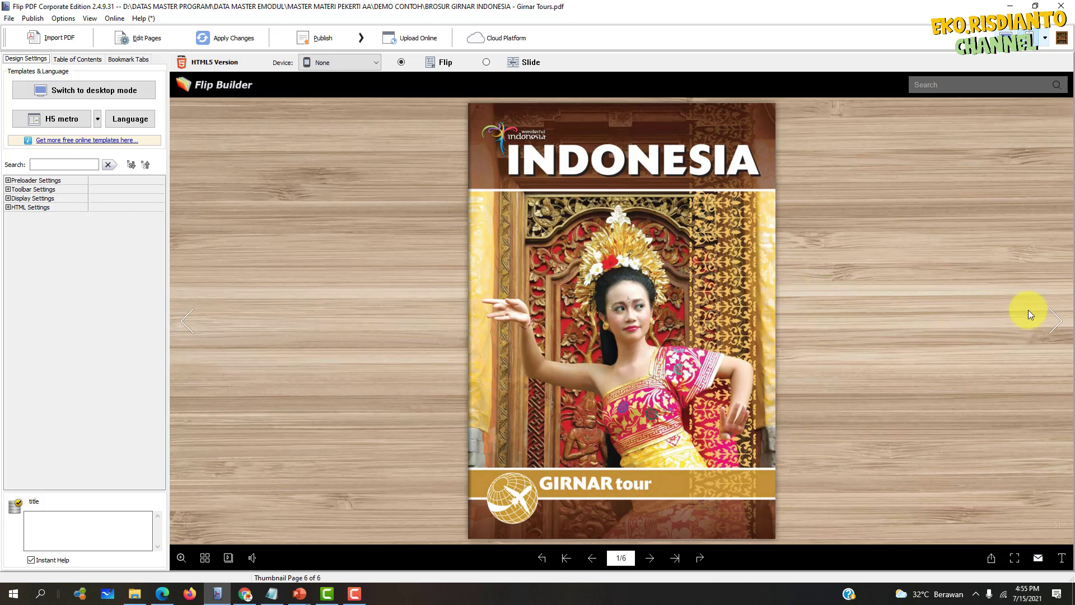
# Step: Flip the preview from the INDONESIA cover through to page 6 of 6, the Quis 1 page
pyautogui.click(1051, 317)
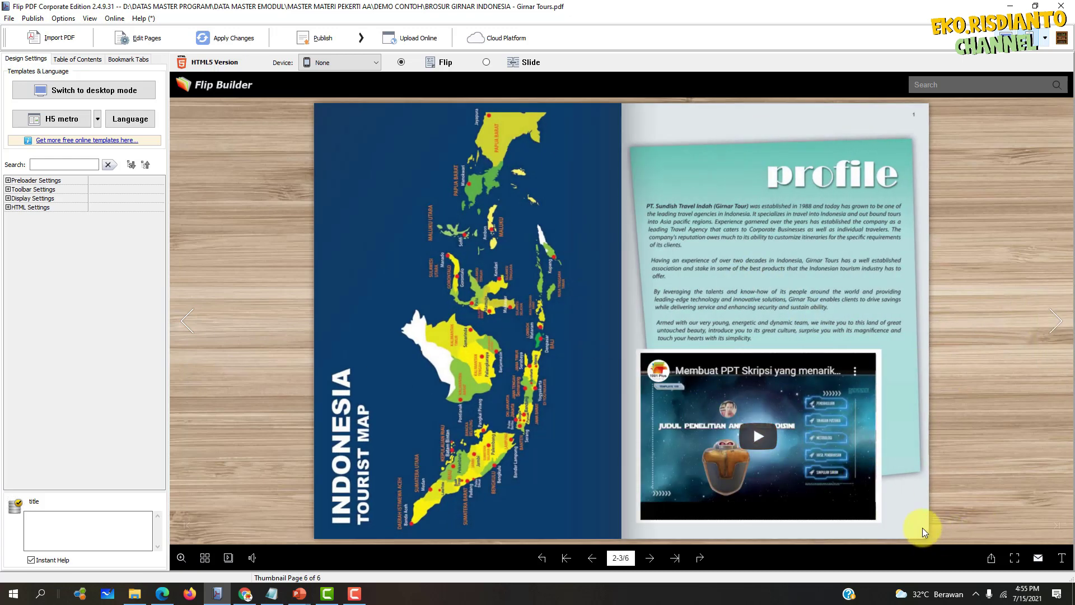
pyautogui.moveTo(923, 528)
pyautogui.mouseDown()
pyautogui.moveTo(771, 482)
pyautogui.moveTo(678, 520)
pyautogui.moveTo(864, 433)
pyautogui.moveTo(868, 465)
pyautogui.mouseUp()
pyautogui.moveTo(926, 492); pyautogui.dragTo(497, 528)
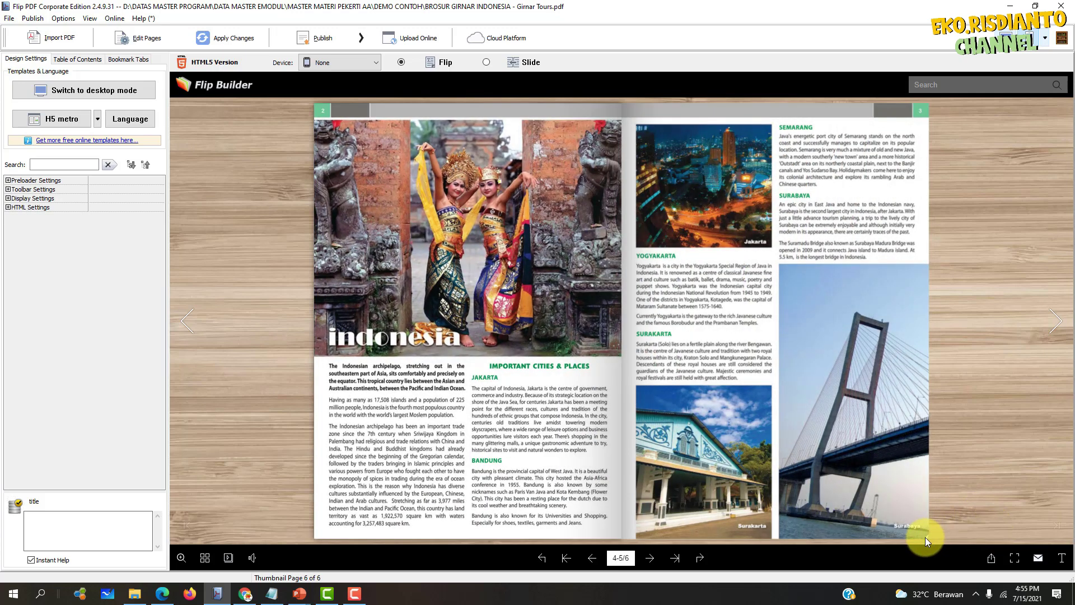
pyautogui.moveTo(925, 537); pyautogui.dragTo(567, 485)
pyautogui.moveTo(918, 533)
pyautogui.mouseDown()
pyautogui.moveTo(503, 516)
pyautogui.moveTo(475, 533)
pyautogui.mouseUp()
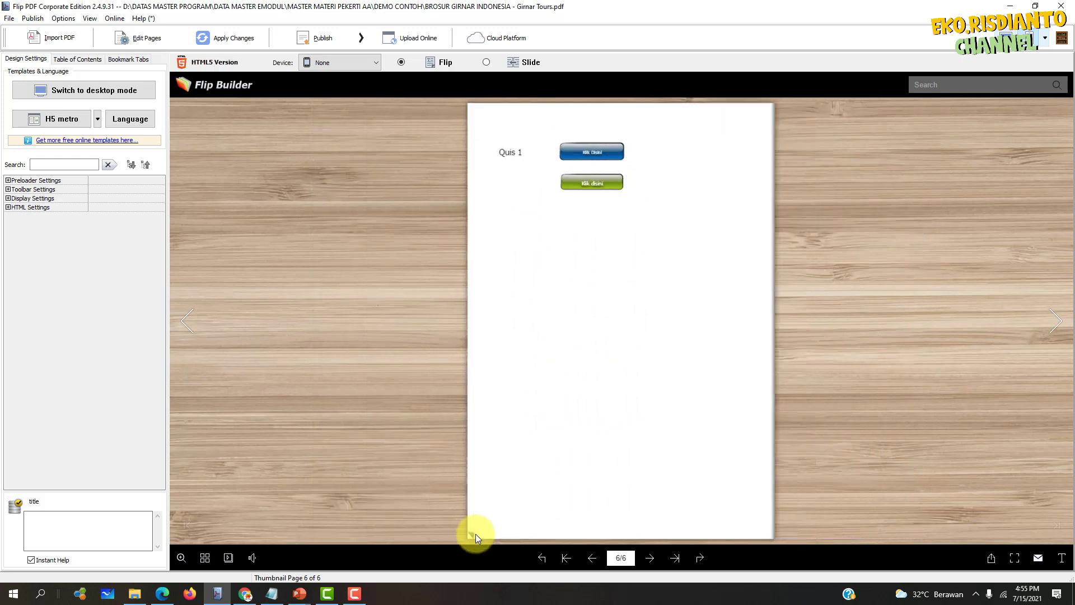
# Step: Open the first quiz pop-up and answer Pertanyaan 2 with option 2
pyautogui.click(592, 153)
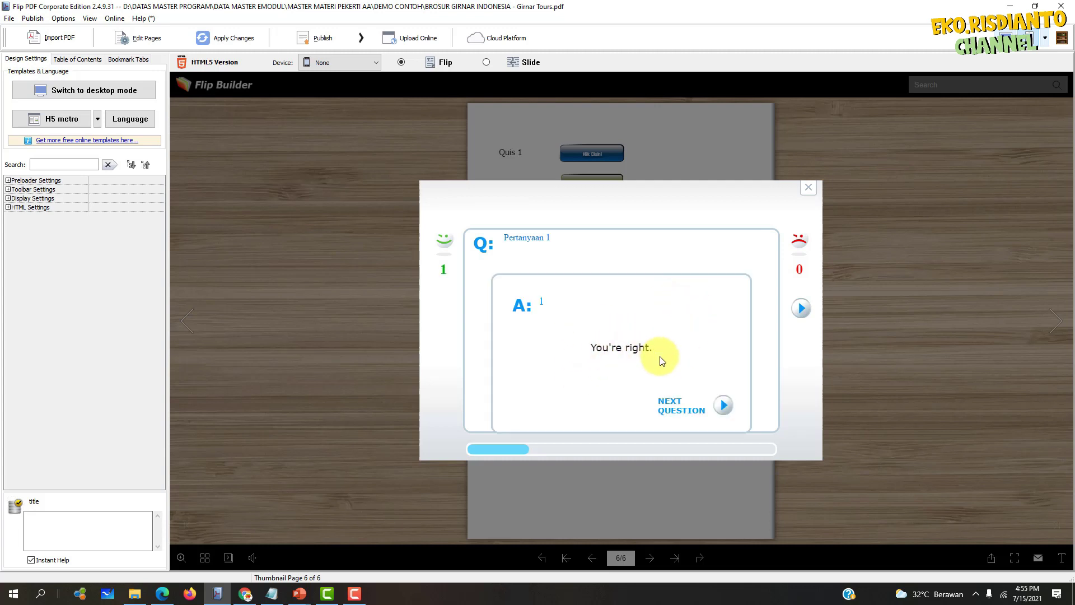
pyautogui.click(724, 405)
pyautogui.click(524, 321)
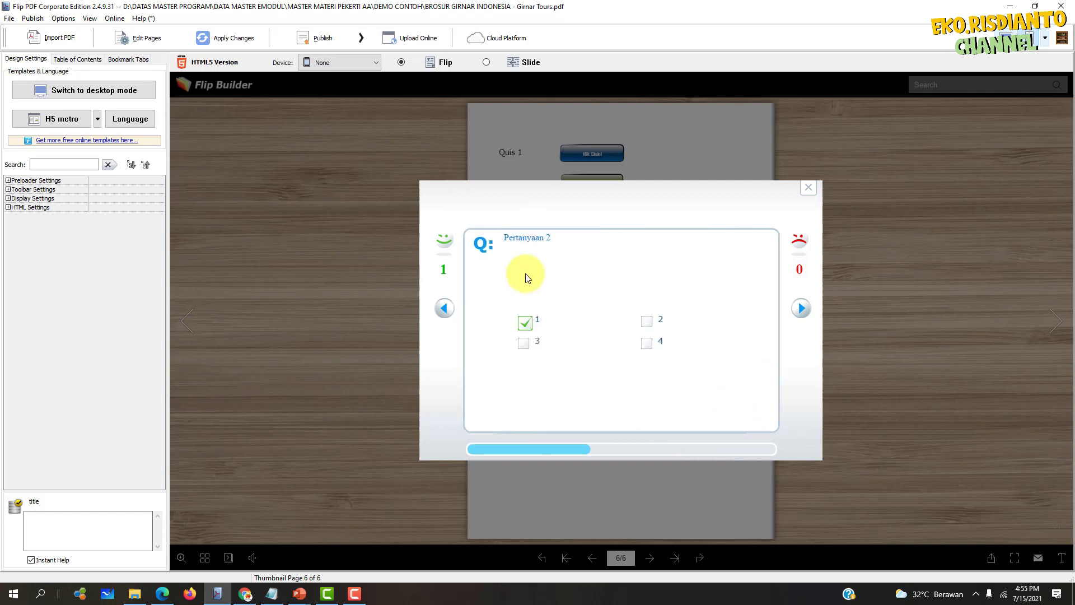
pyautogui.click(526, 329)
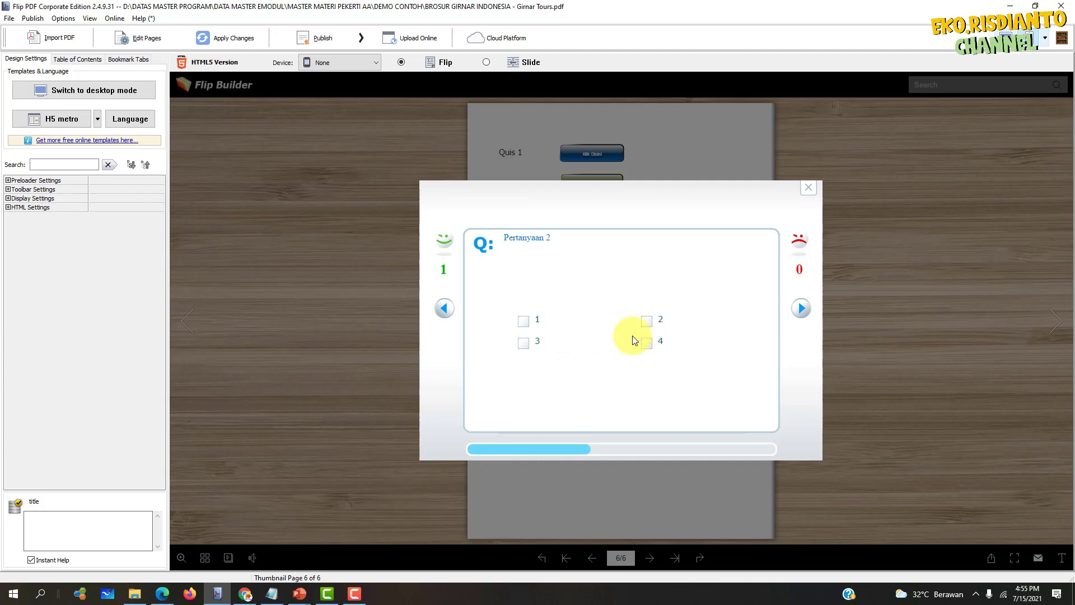
pyautogui.click(648, 324)
pyautogui.click(649, 325)
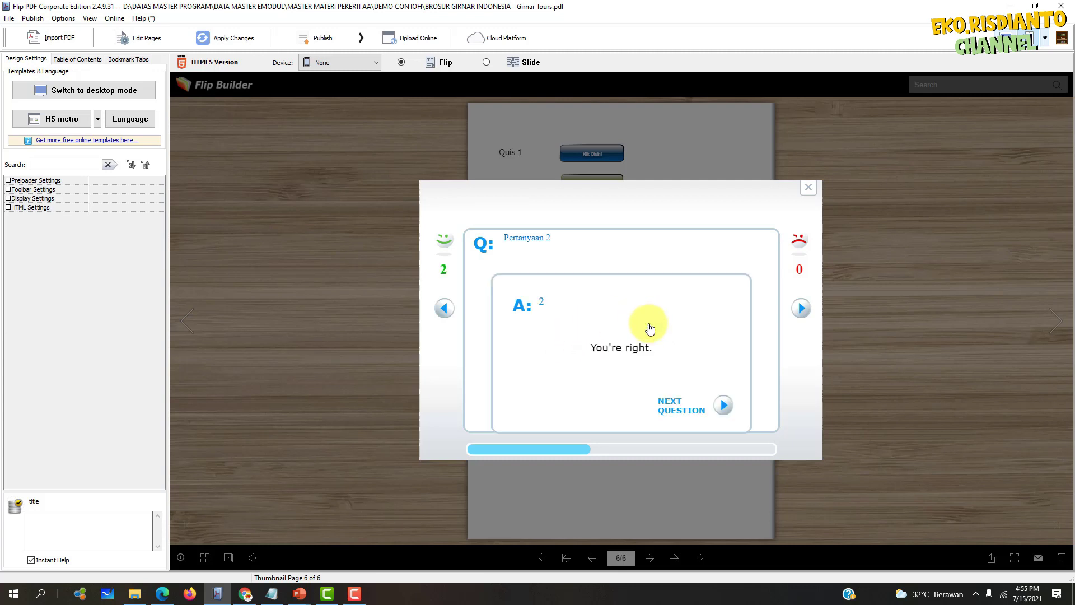
# Step: Answer Pertanyaan 3 with option 3 and Pertanyaan 4 with option 4, then close the 75% result
pyautogui.click(725, 407)
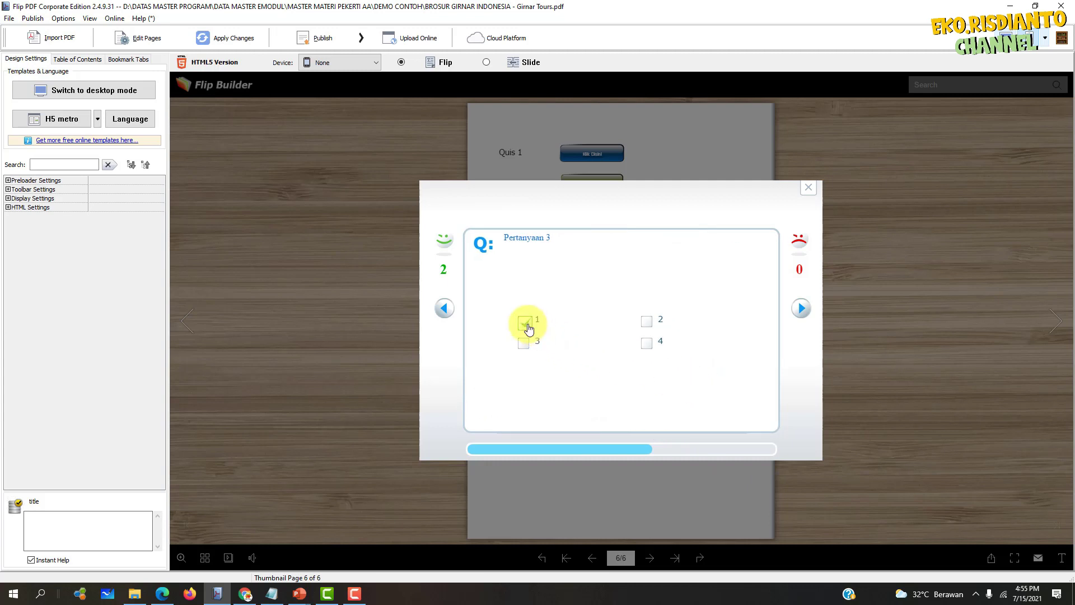
pyautogui.click(524, 342)
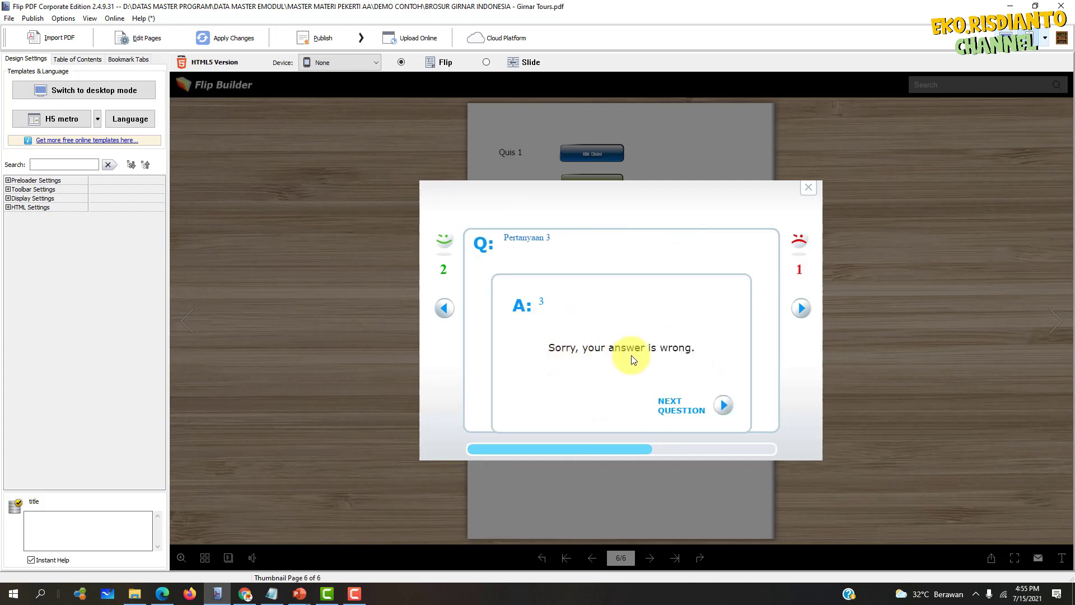
pyautogui.click(723, 406)
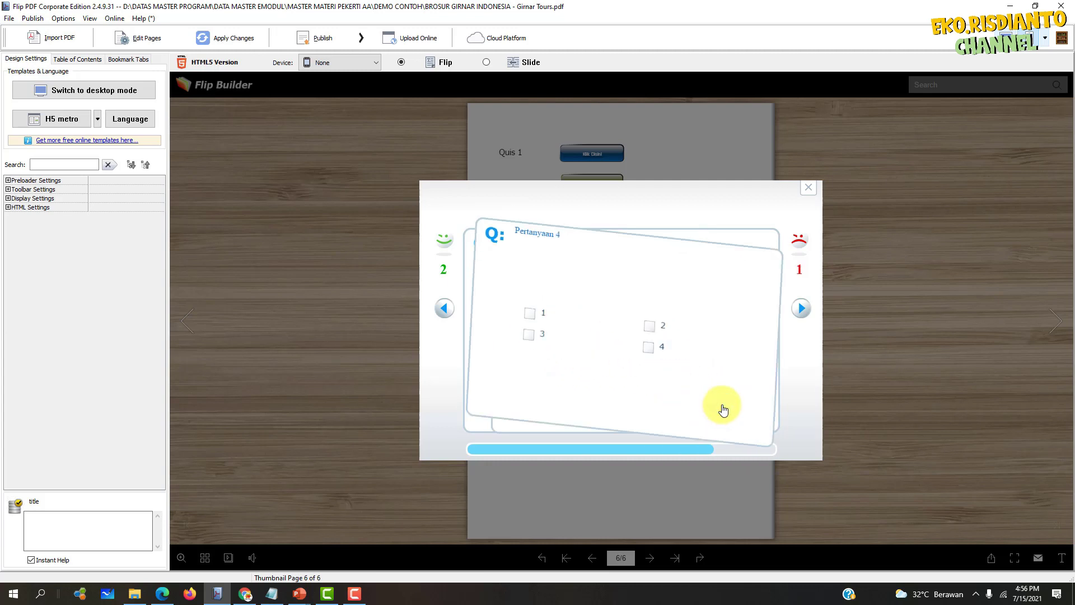
pyautogui.click(649, 323)
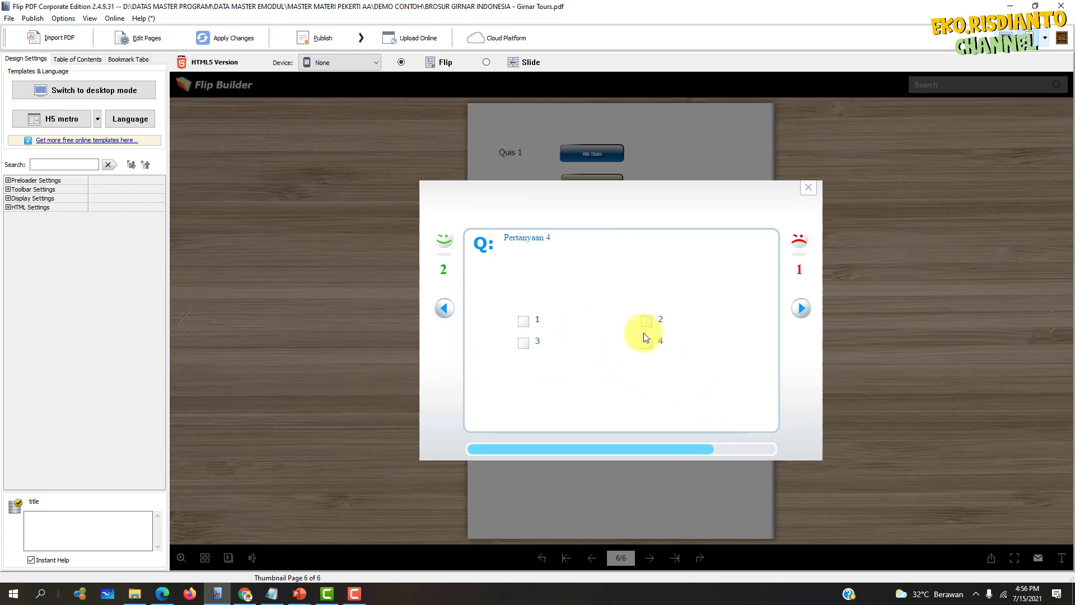
pyautogui.click(648, 344)
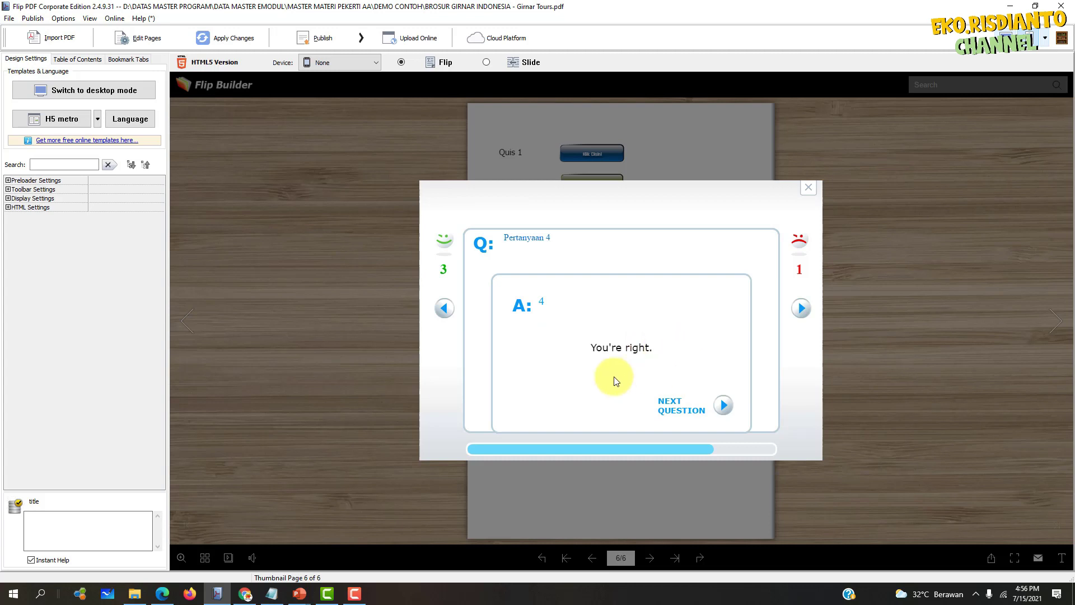
pyautogui.click(722, 406)
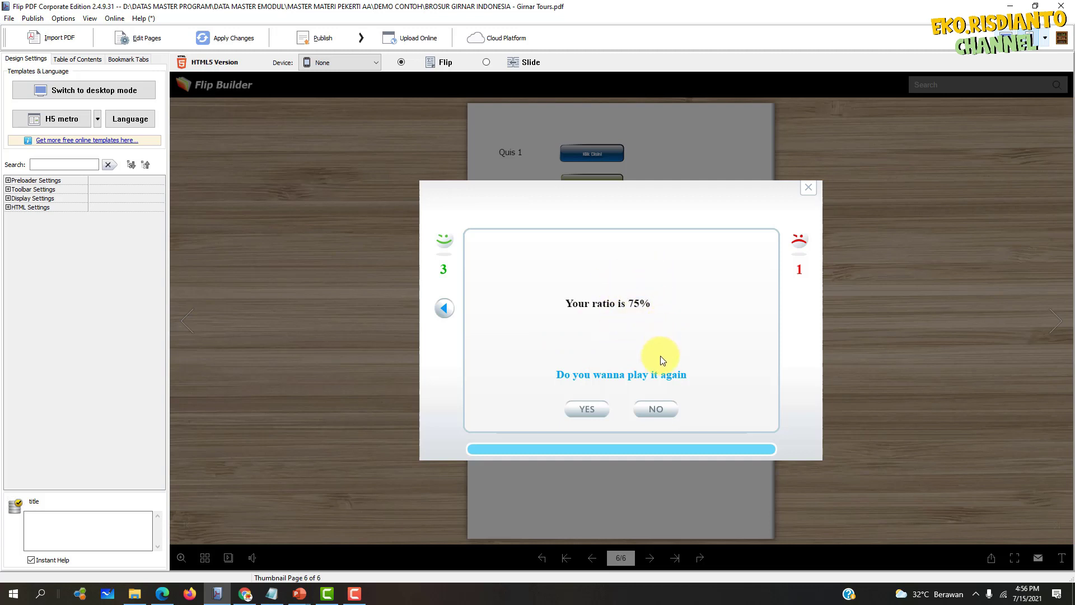
pyautogui.click(810, 189)
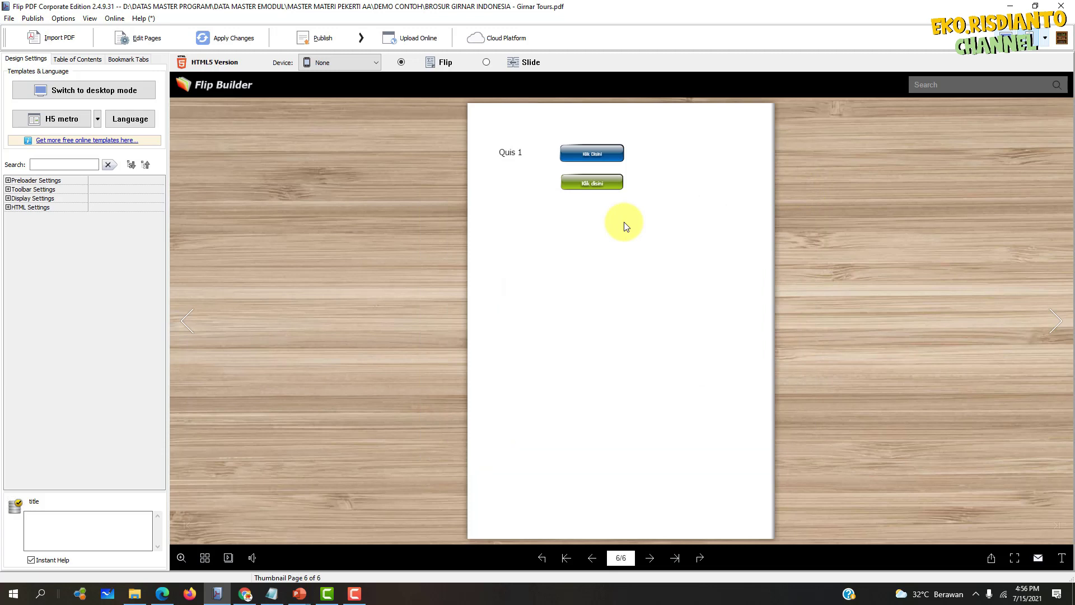
# Step: Open the second quiz and answer 'anjing' for the carnivore question and 'Sapi' for the herbivore one
pyautogui.click(589, 185)
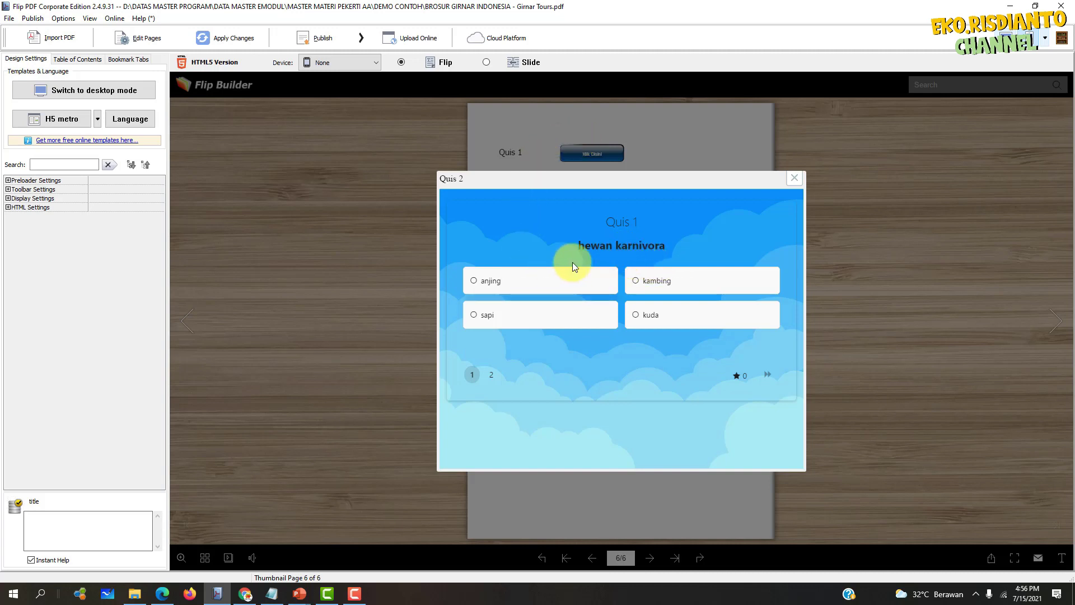
pyautogui.click(477, 283)
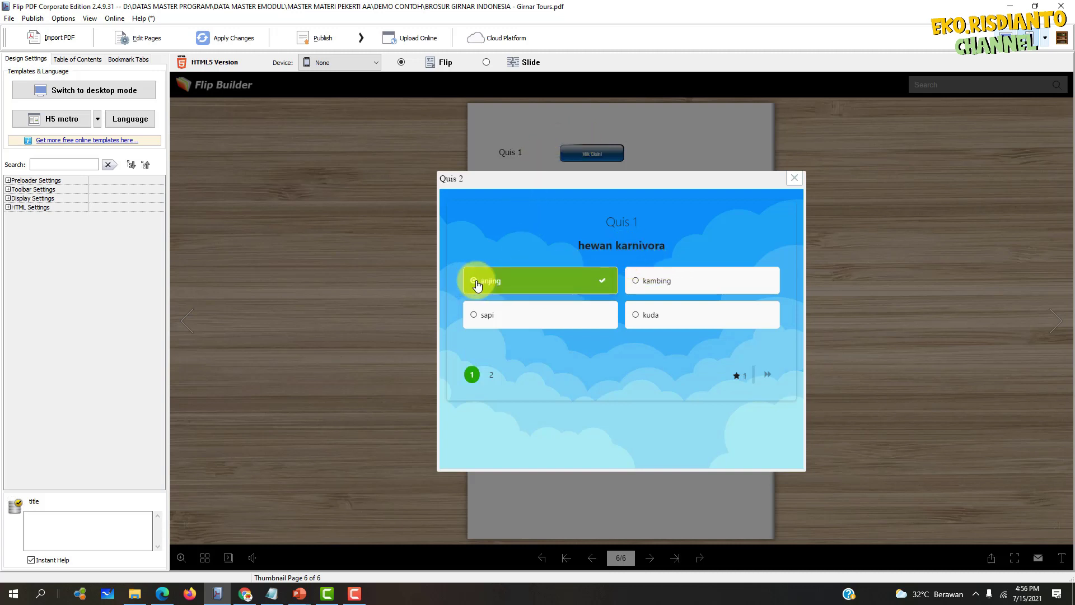
pyautogui.click(765, 375)
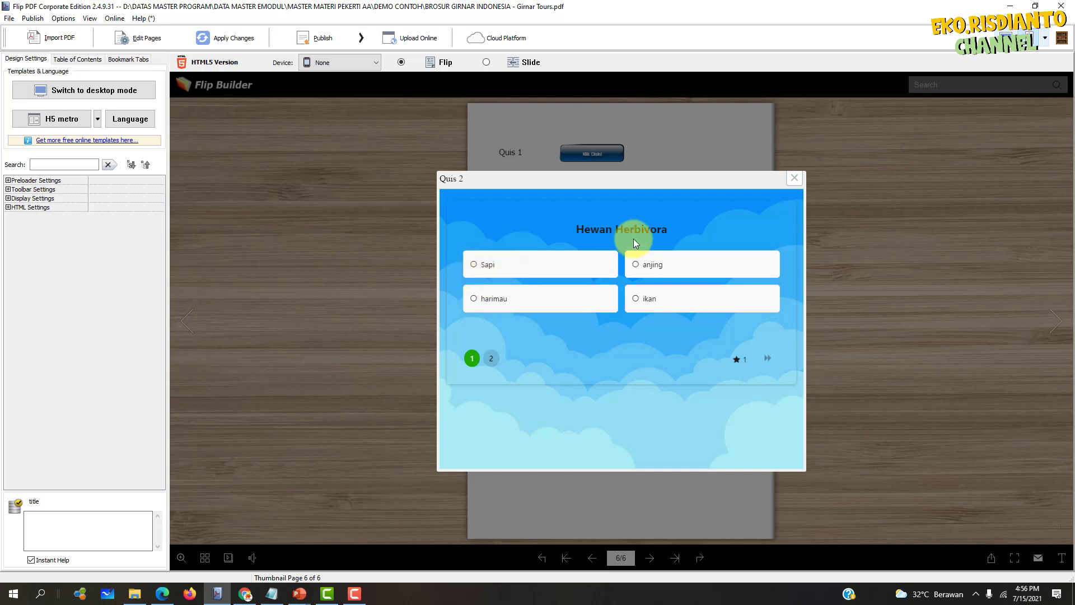
pyautogui.click(472, 267)
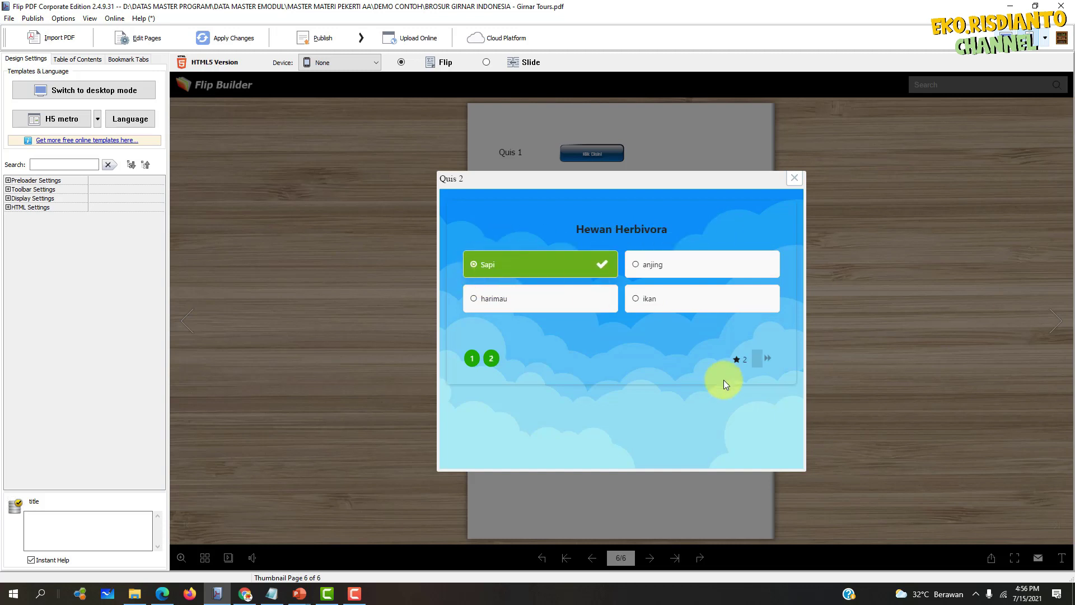
pyautogui.click(772, 363)
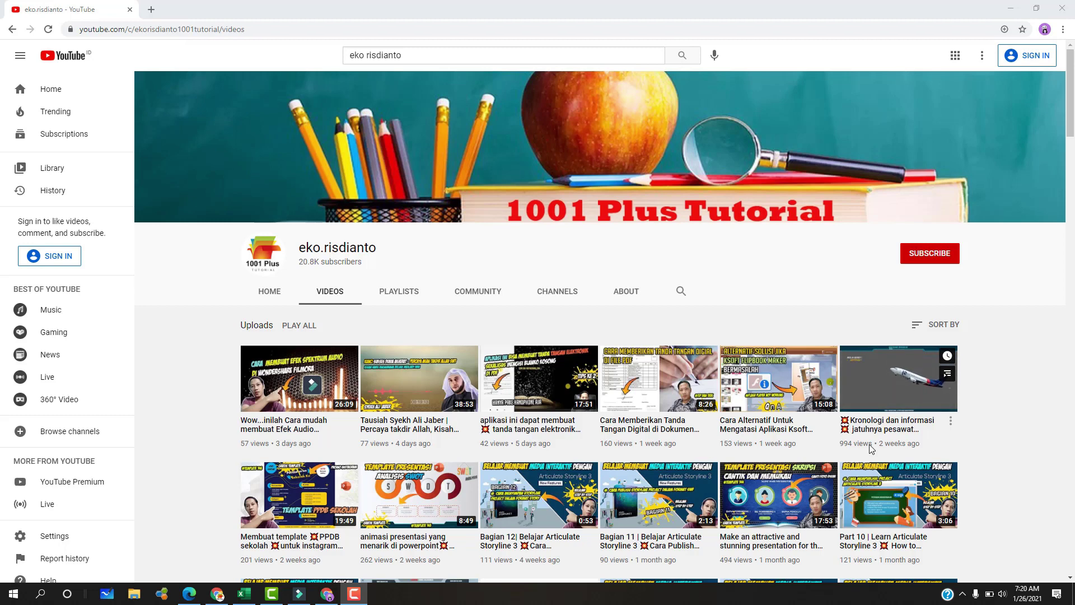
# Step: Scroll down the 1001 Plus Tutorial Videos tab through its older tutorial uploads
pyautogui.scroll(-1, 870, 448)
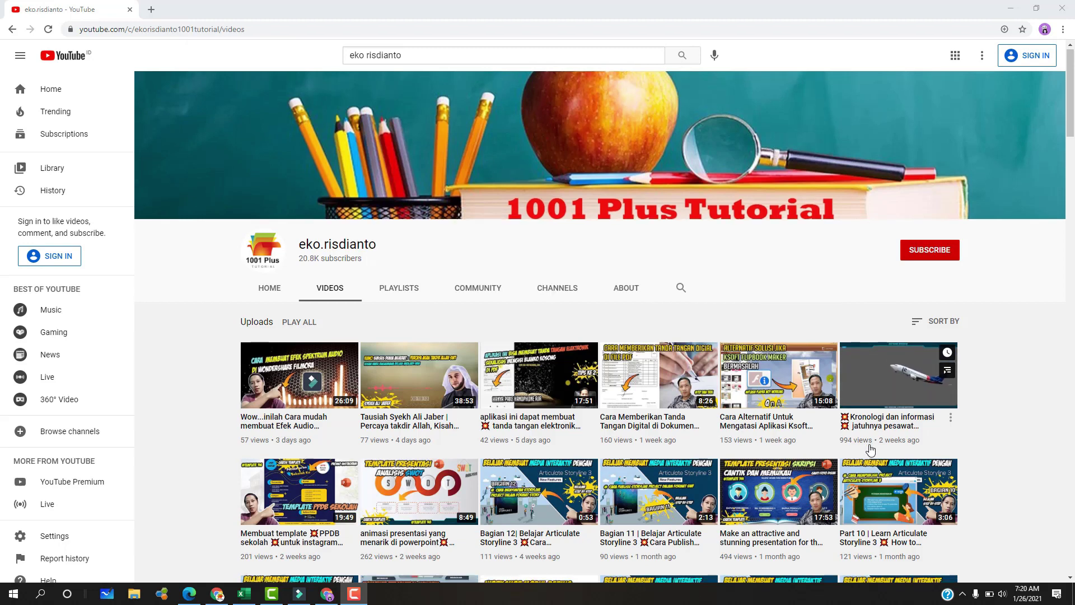
pyautogui.scroll(-2, 869, 449)
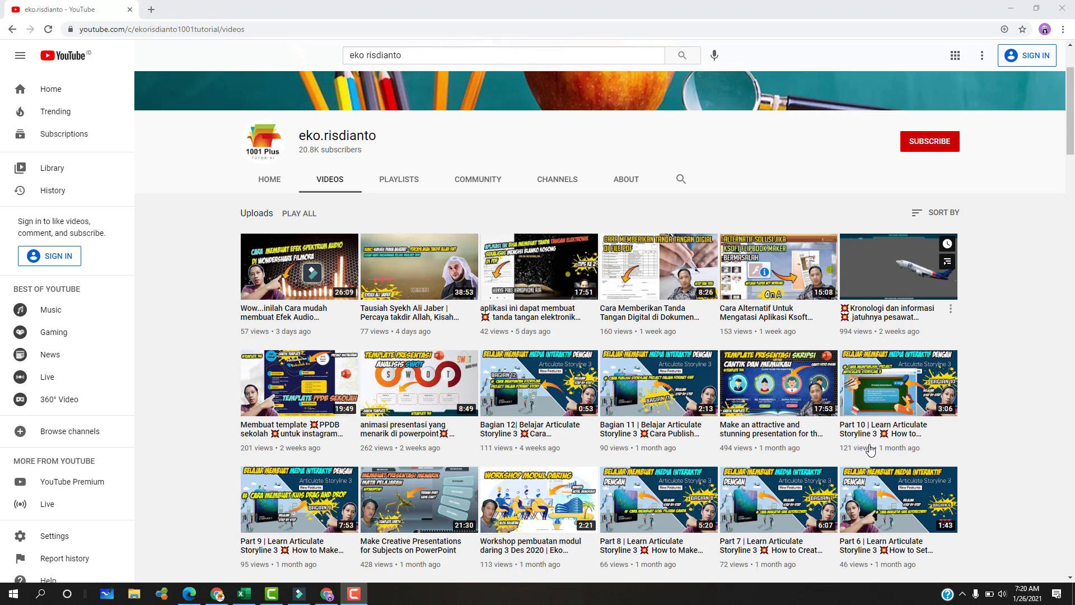
pyautogui.scroll(-1, 869, 448)
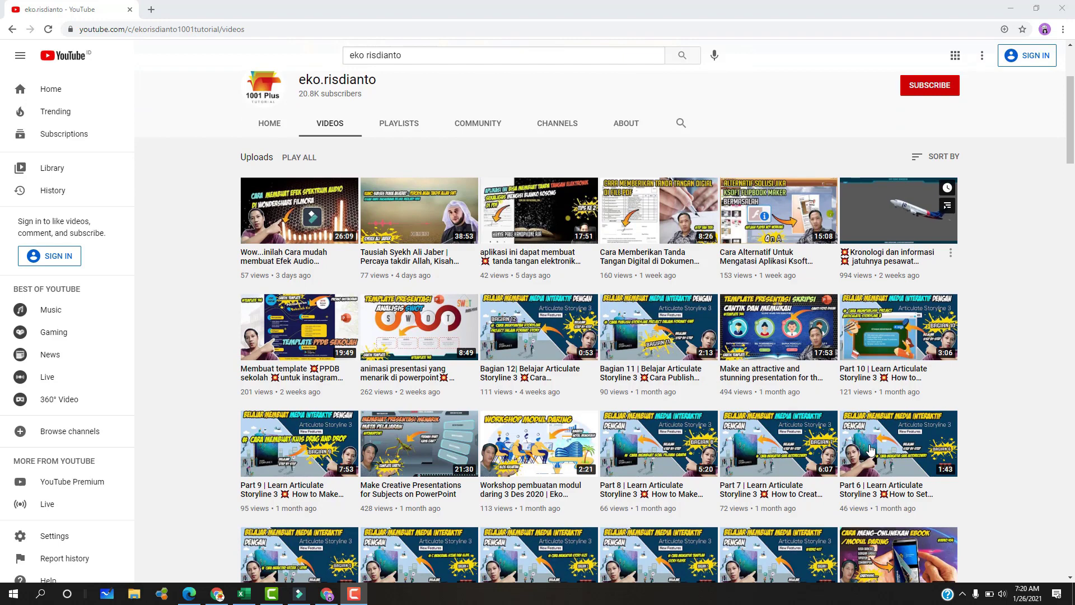
pyautogui.scroll(-2, 870, 448)
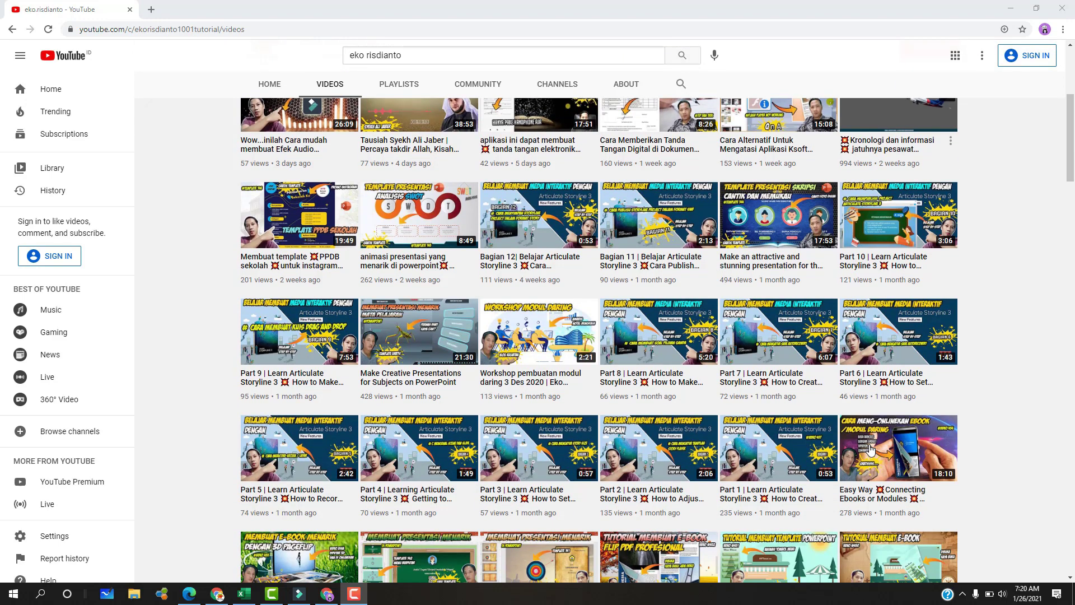
pyautogui.scroll(-1, 870, 448)
pyautogui.scroll(-2, 870, 448)
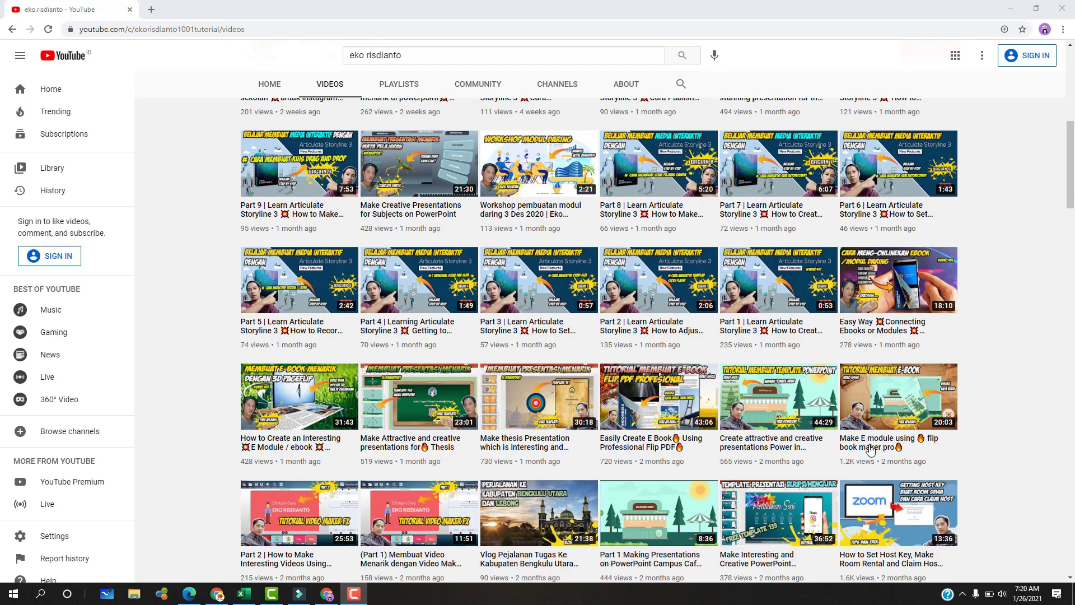
pyautogui.scroll(-3, 870, 448)
pyautogui.scroll(-1, 869, 448)
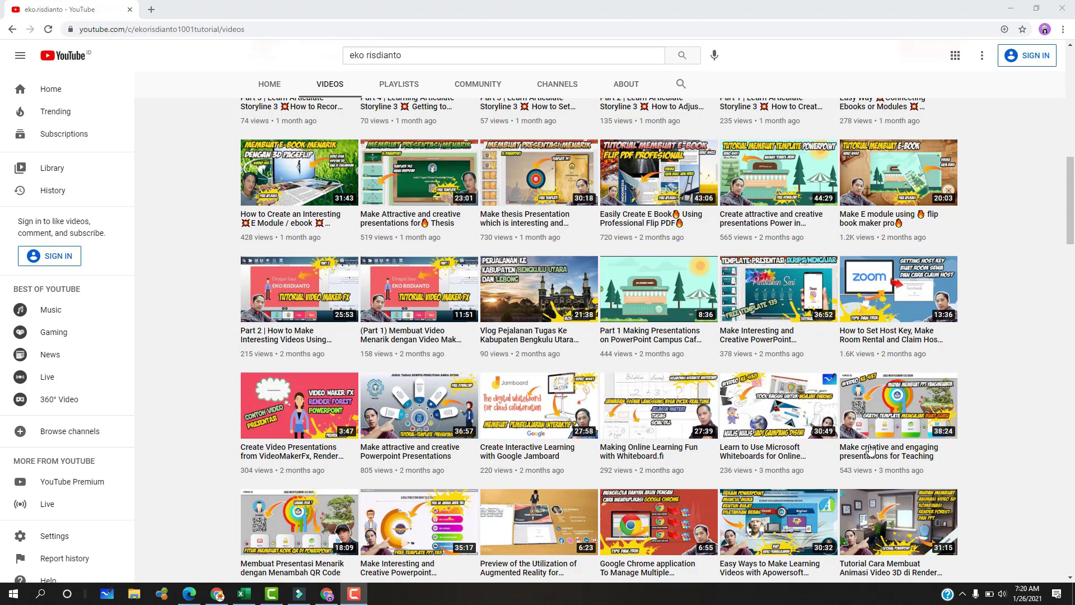
pyautogui.scroll(-1, 870, 451)
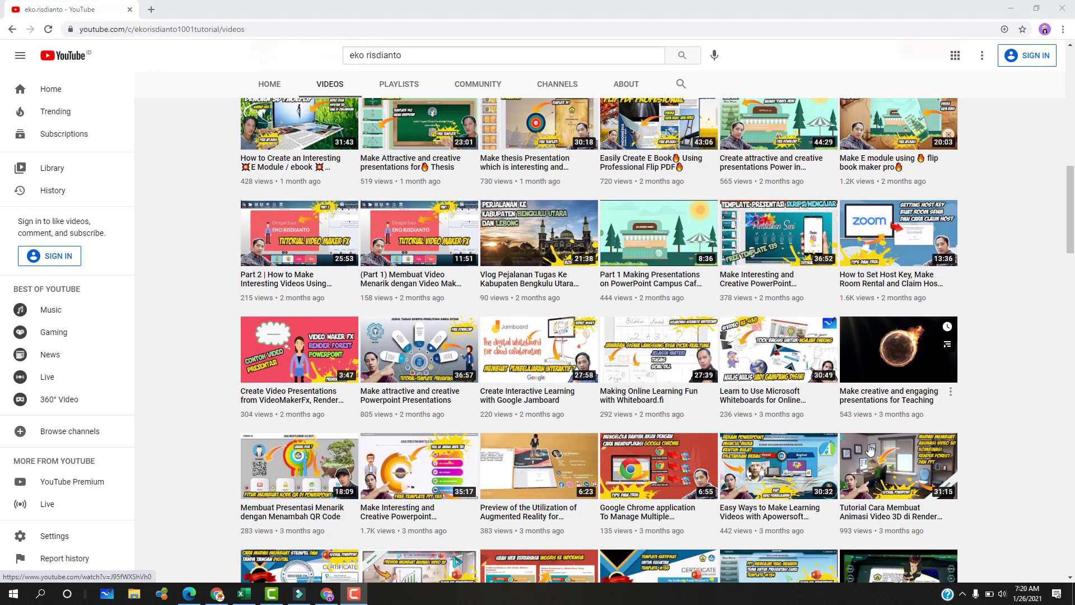
pyautogui.scroll(-1, 870, 451)
pyautogui.scroll(-1, 870, 451)
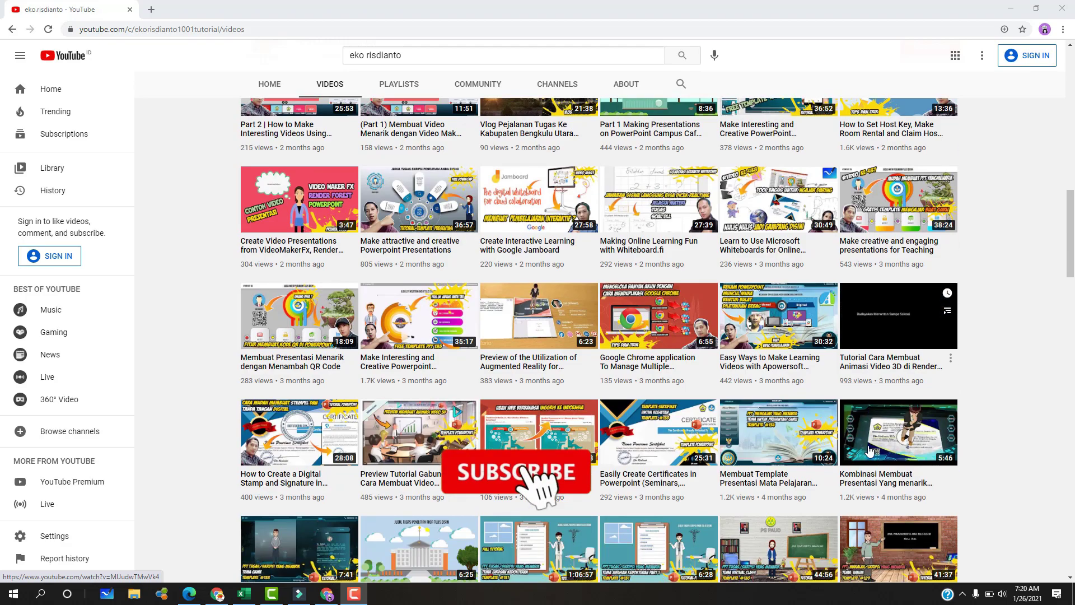
pyautogui.scroll(-3, 869, 451)
pyautogui.scroll(-3, 870, 451)
pyautogui.scroll(-3, 870, 450)
pyautogui.scroll(-2, 870, 450)
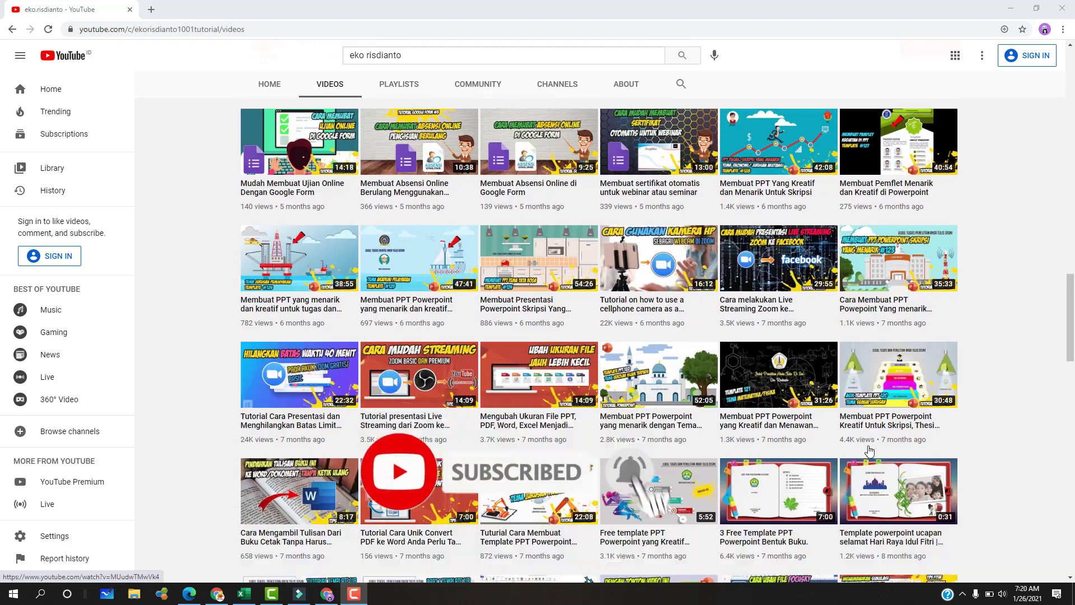
pyautogui.scroll(-3, 870, 451)
pyautogui.scroll(-3, 870, 451)
pyautogui.scroll(-2, 869, 451)
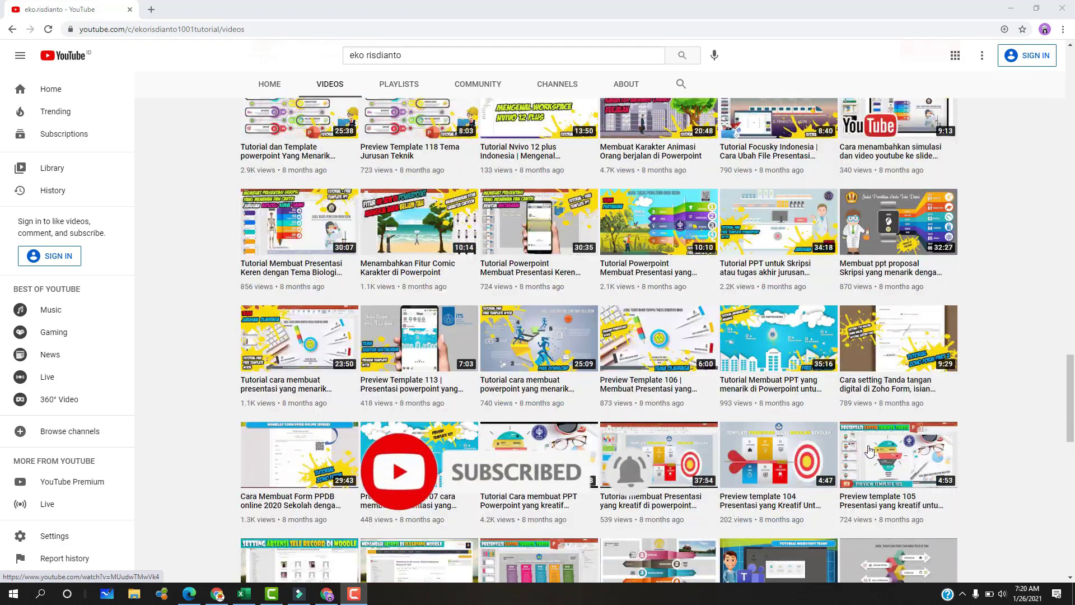
pyautogui.scroll(-3, 869, 451)
pyautogui.scroll(-2, 870, 450)
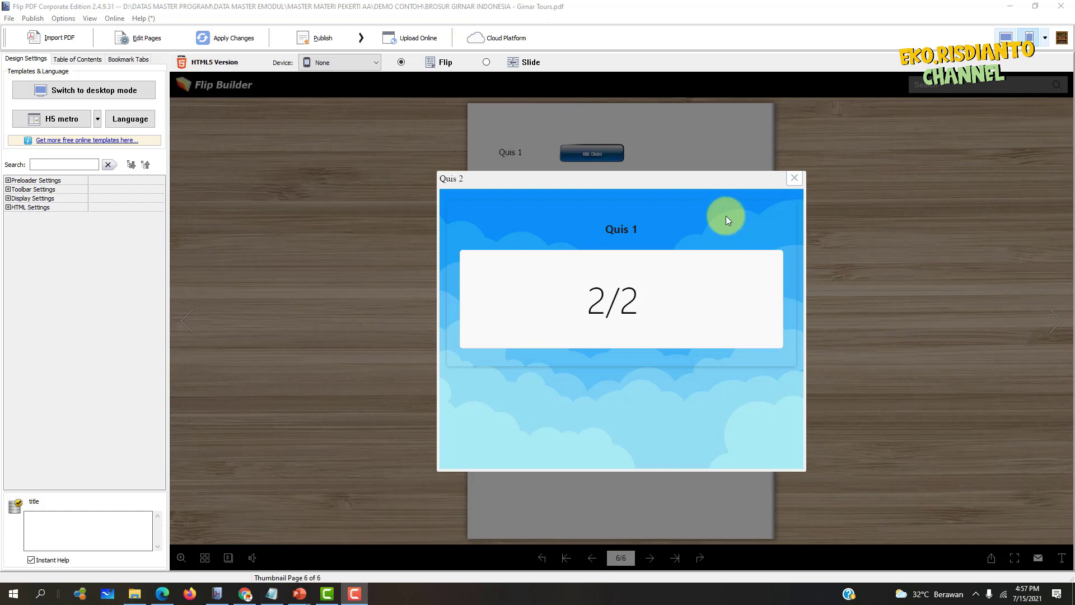
# Step: Close the Quis 2 2/2 result pop-up and turn back to the pages 4-5 spread
pyautogui.click(794, 179)
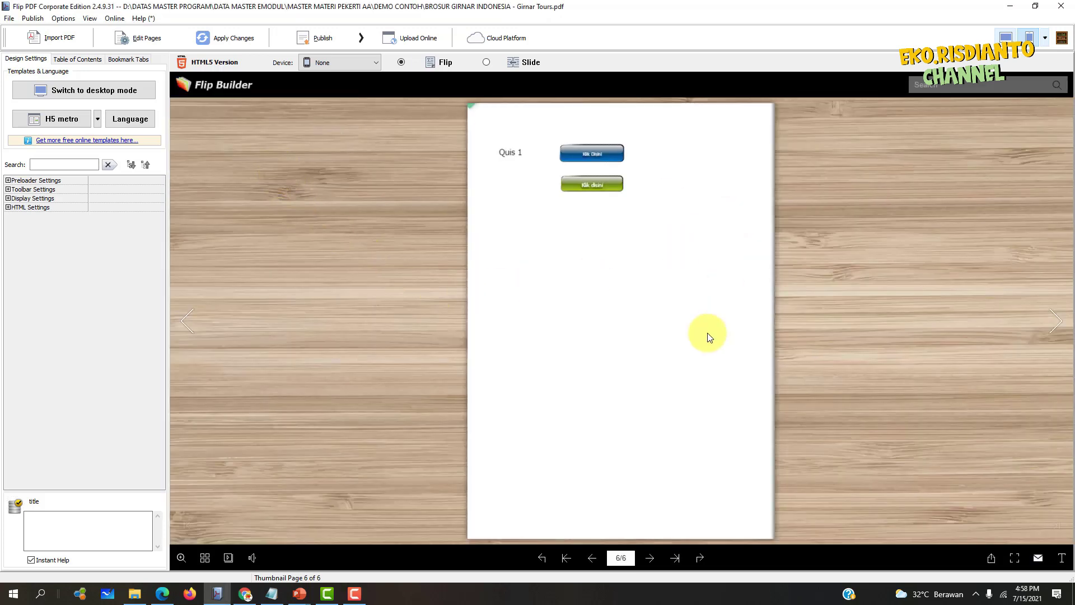
pyautogui.click(189, 320)
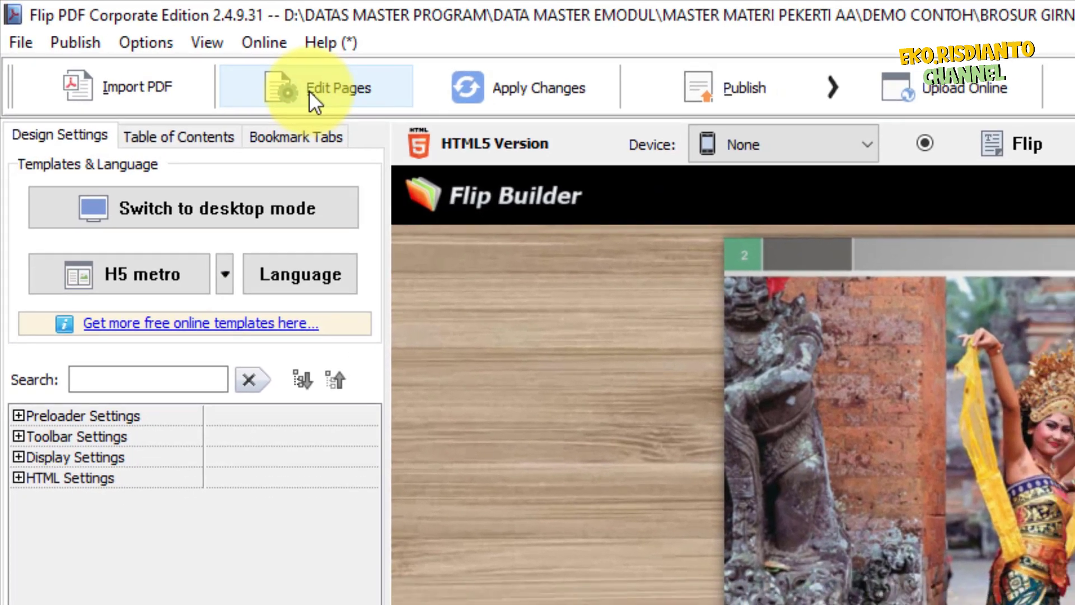
# Step: In the page editor, go to page 5 and delete its large plain grey button
pyautogui.click(135, 39)
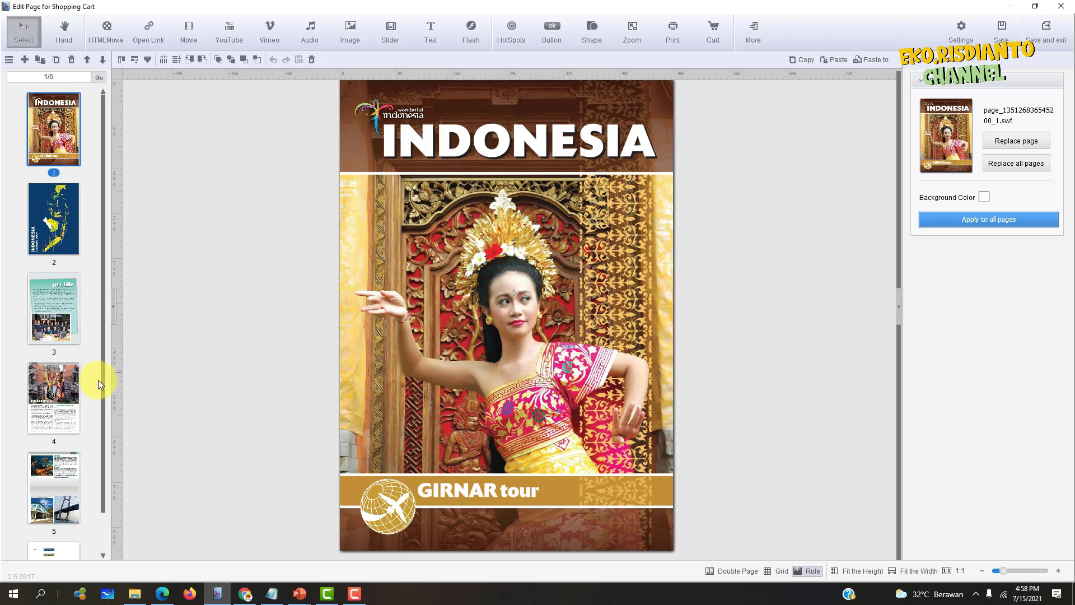
pyautogui.scroll(-1, 85, 430)
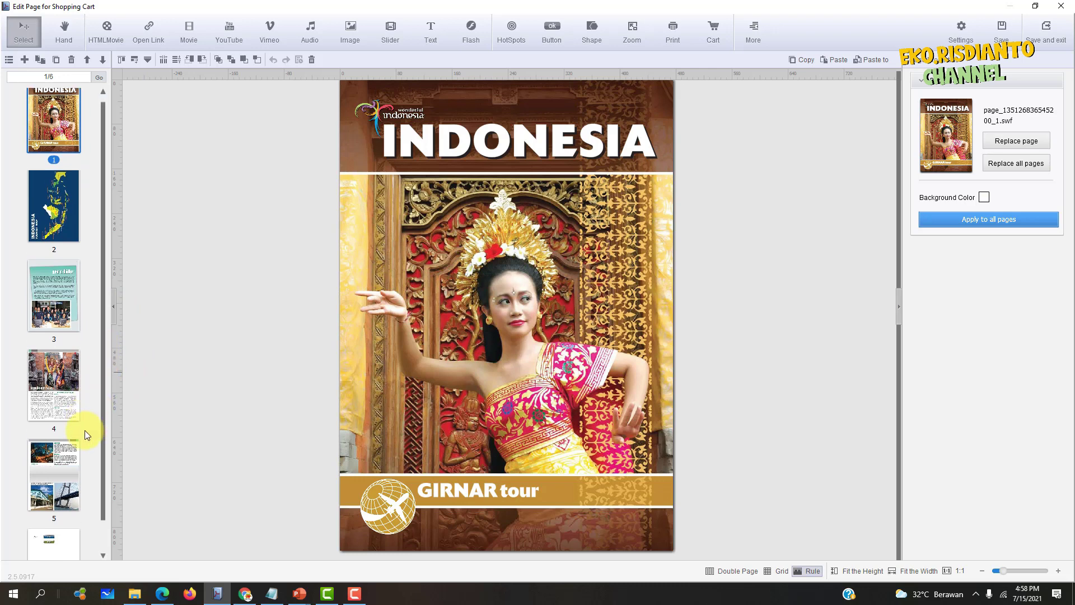
pyautogui.click(50, 478)
pyautogui.click(575, 298)
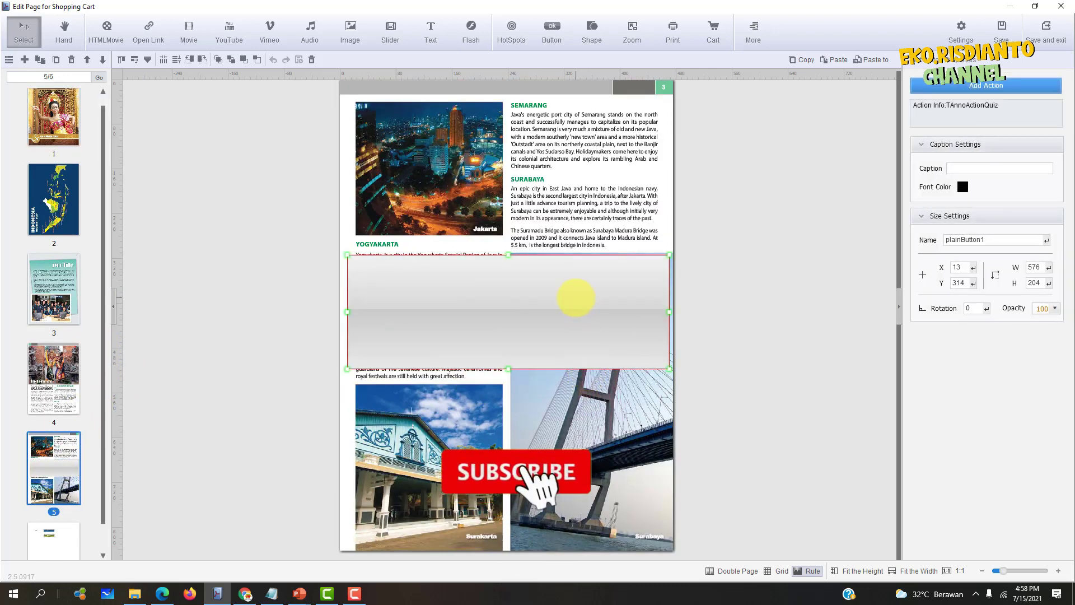
pyautogui.press('Delete')
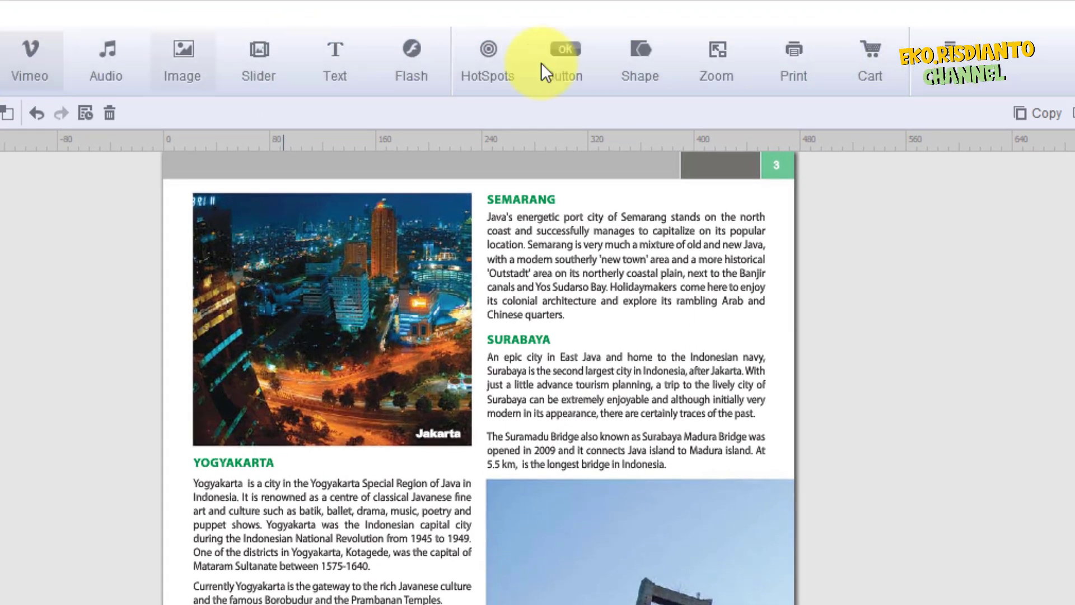
# Step: Draw an orange Watermark-style button below the Semarang paragraph at about X 300, Y 161
pyautogui.click(564, 70)
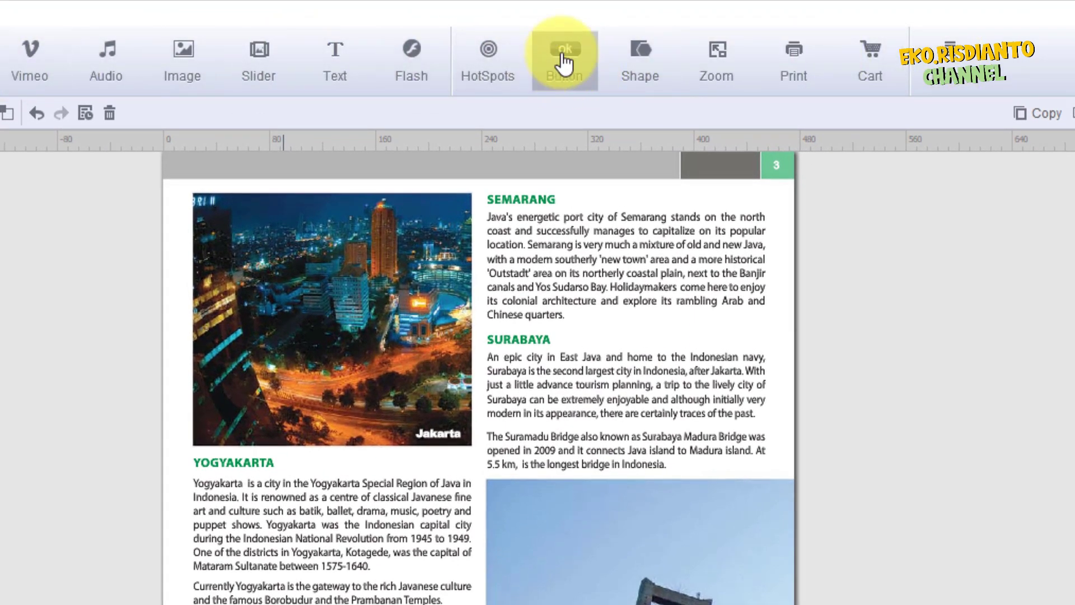
pyautogui.click(566, 62)
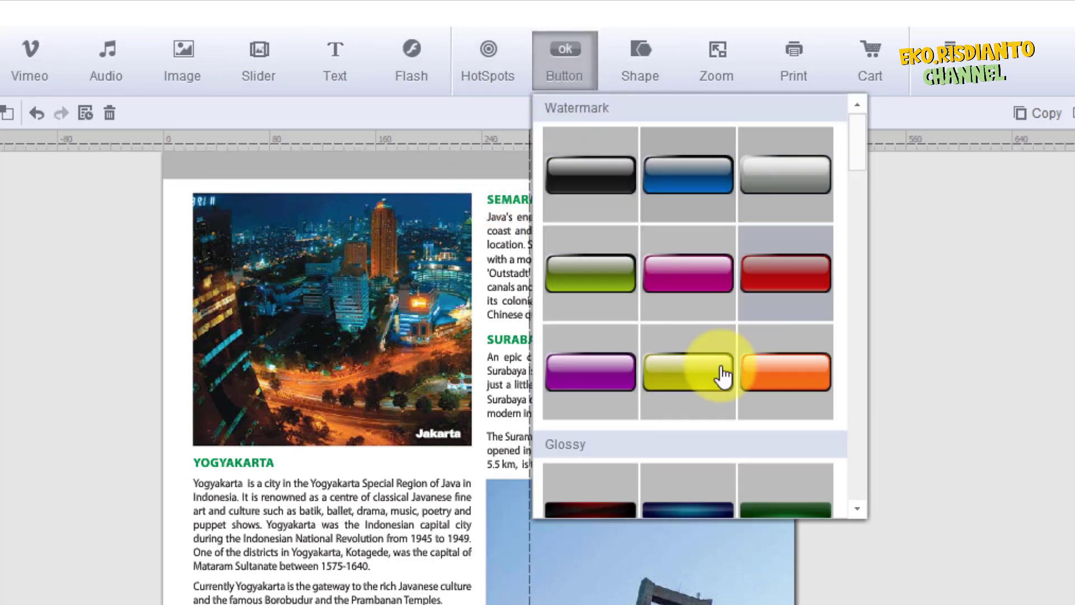
pyautogui.scroll(-1, 791, 403)
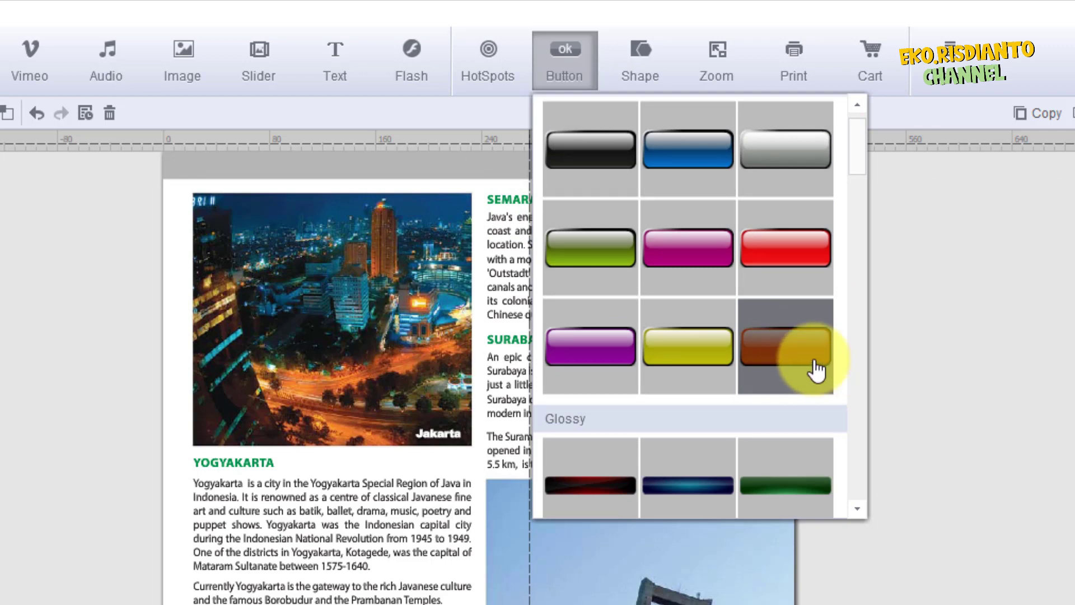
pyautogui.click(781, 358)
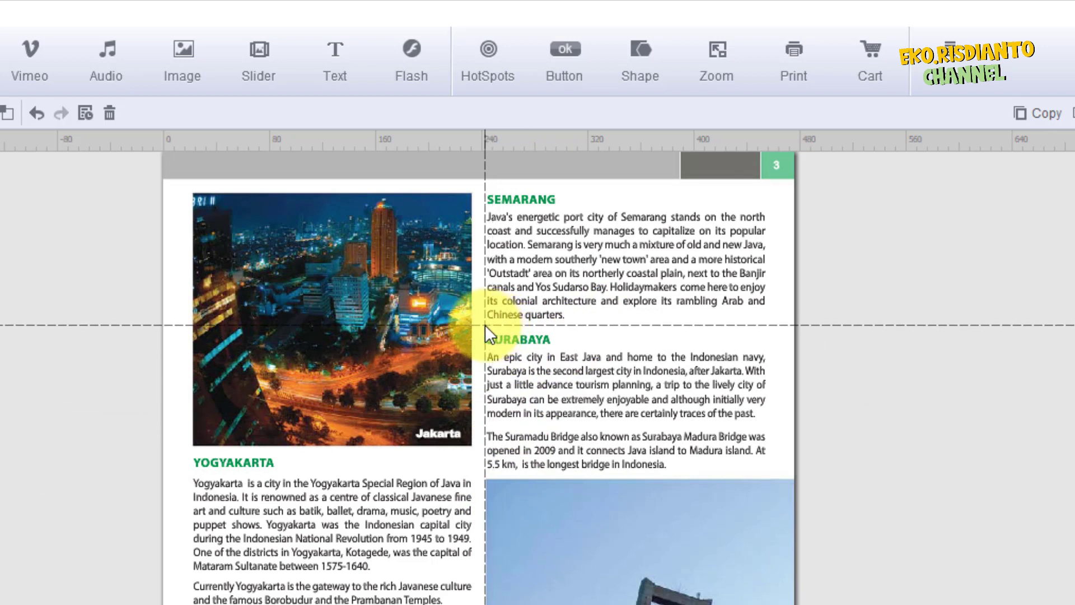
pyautogui.moveTo(484, 322); pyautogui.dragTo(616, 348)
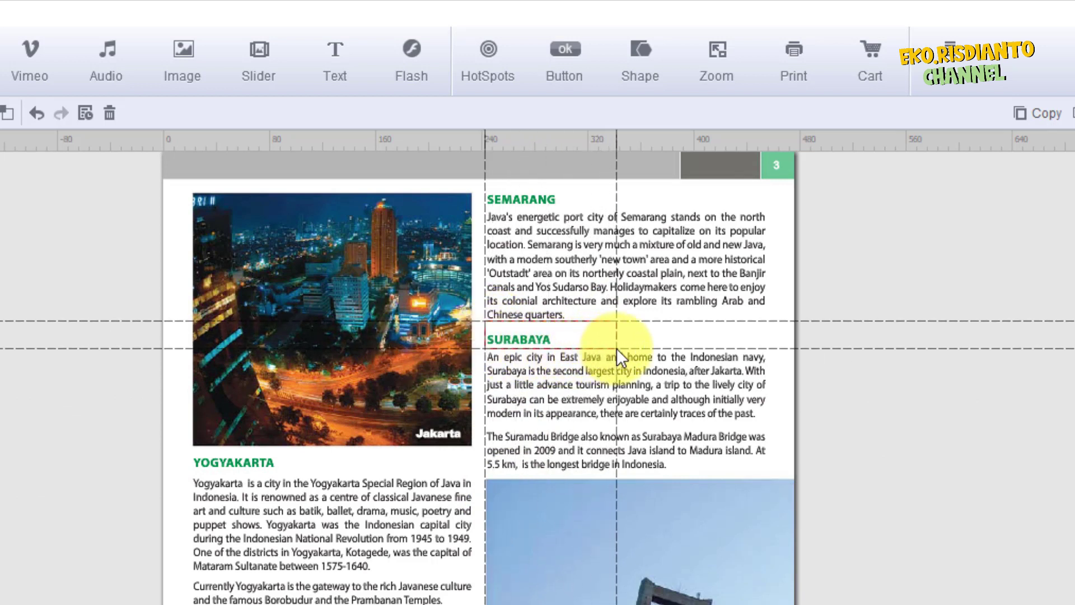
pyautogui.moveTo(617, 349); pyautogui.dragTo(616, 348)
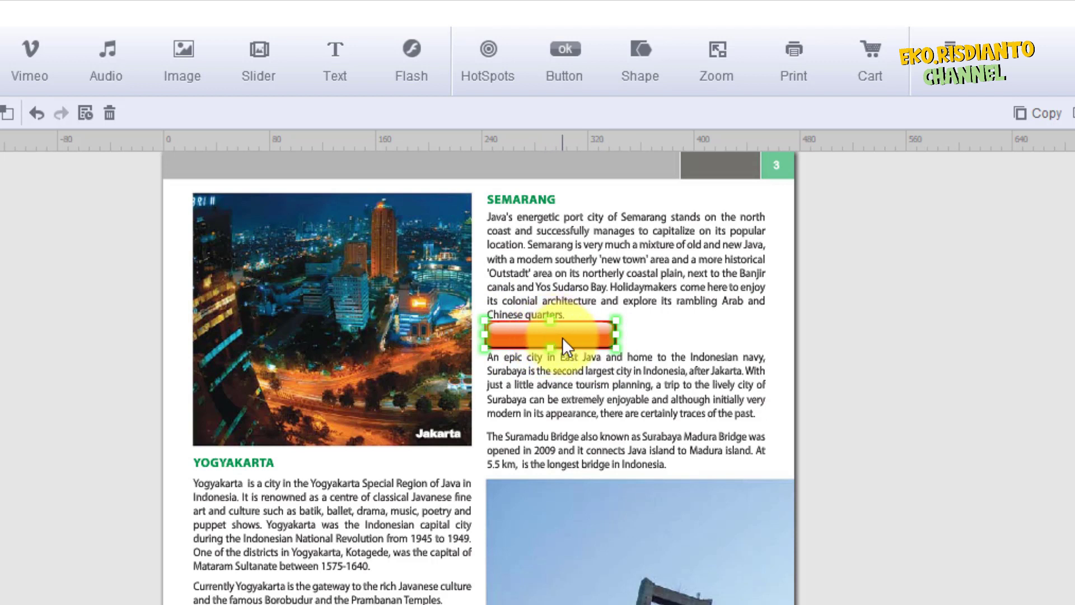
pyautogui.moveTo(563, 337)
pyautogui.mouseDown()
pyautogui.moveTo(664, 335)
pyautogui.moveTo(554, 335)
pyautogui.mouseUp()
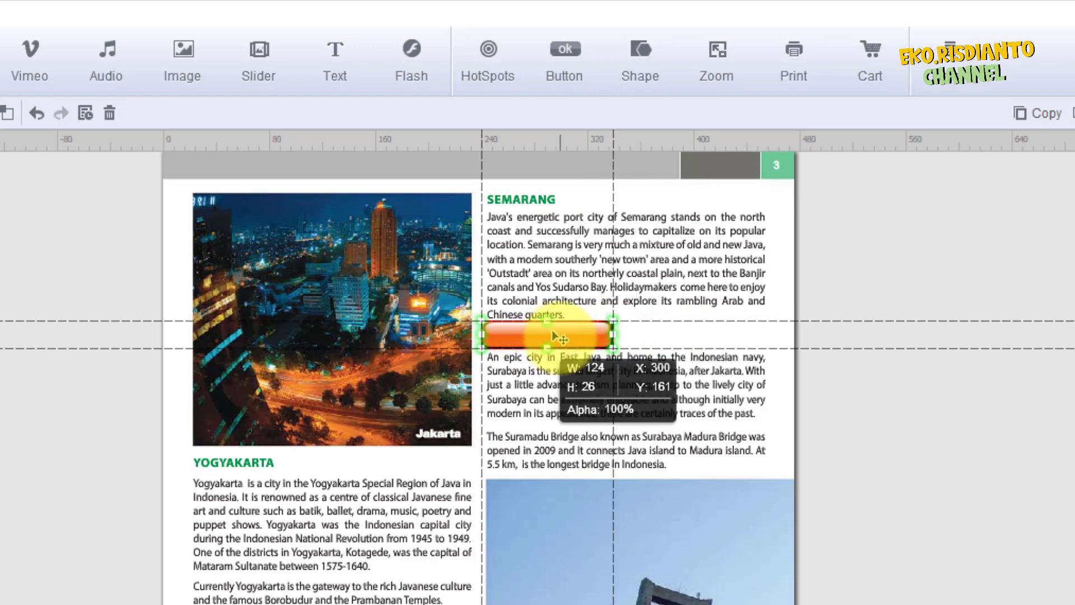
pyautogui.moveTo(553, 332); pyautogui.dragTo(560, 331)
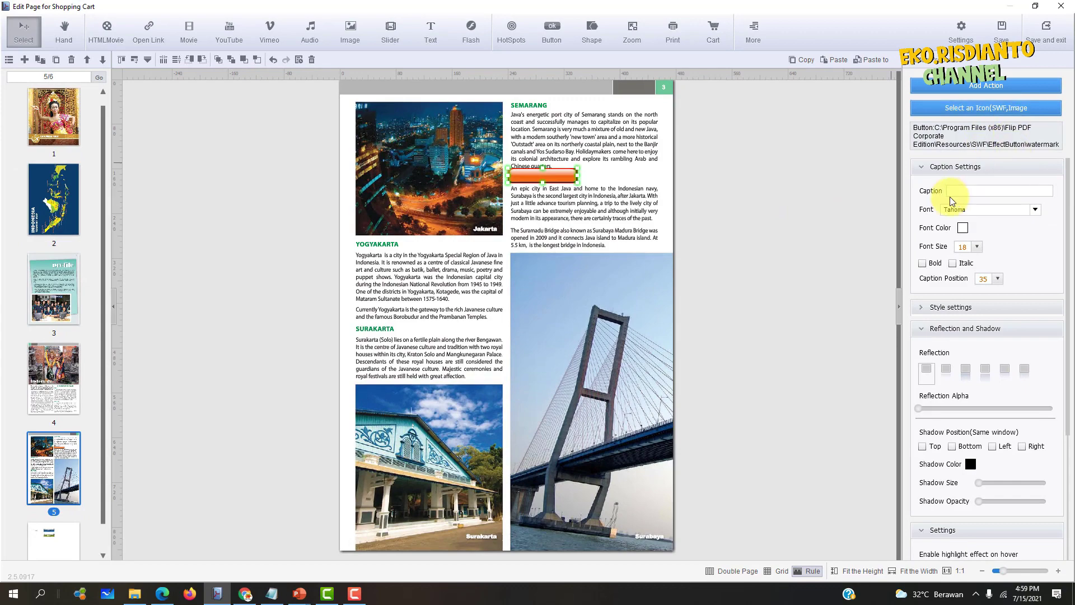
# Step: Caption the orange button 'Klik Kuis' and lower its font size to 9.8
pyautogui.click(957, 191)
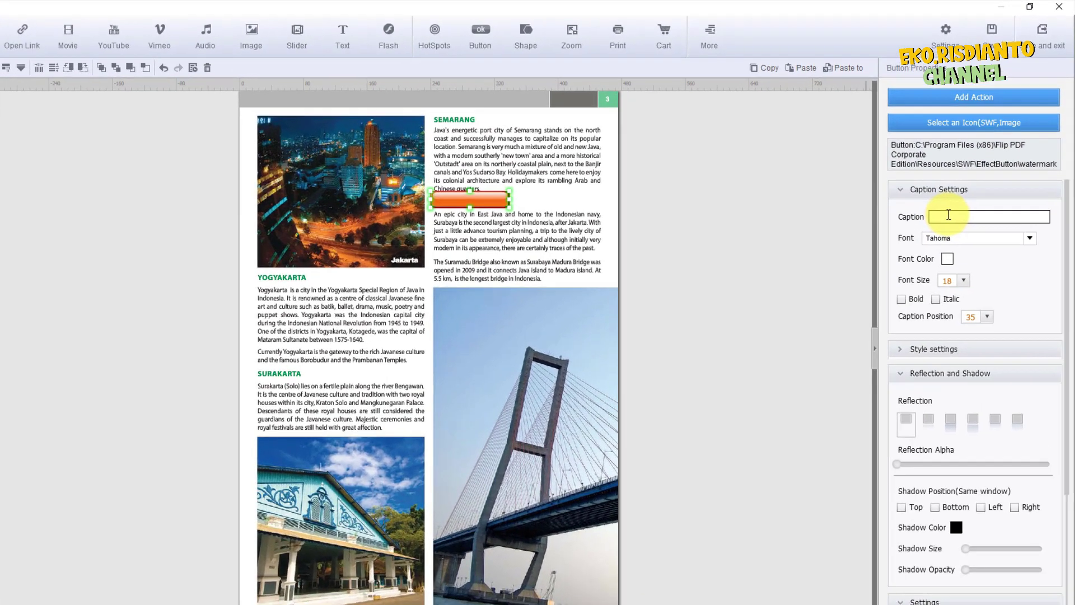
pyautogui.write('Klik Kuis')
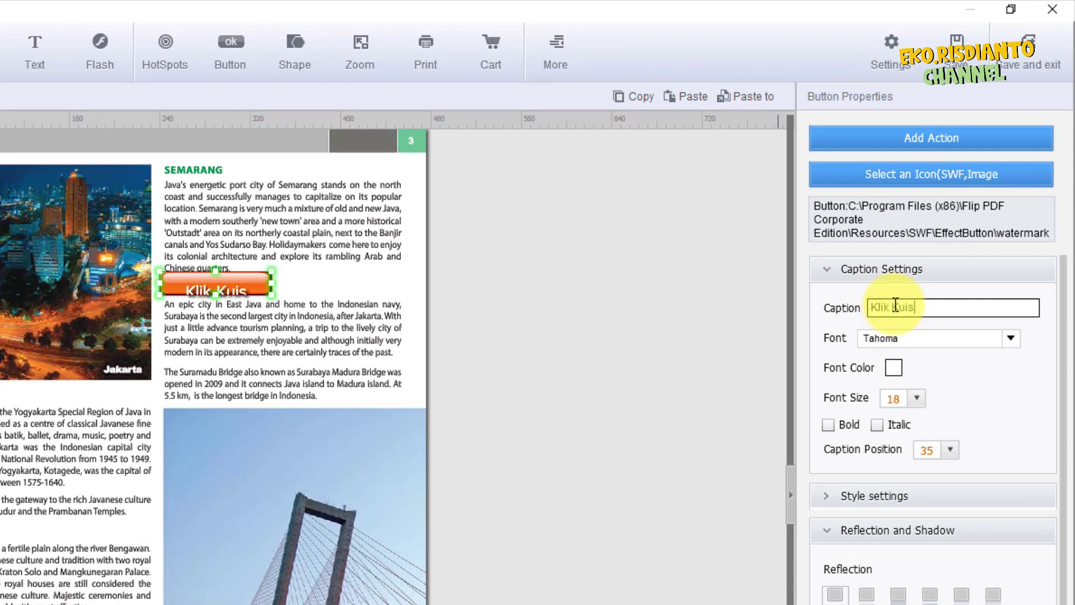
pyautogui.click(894, 371)
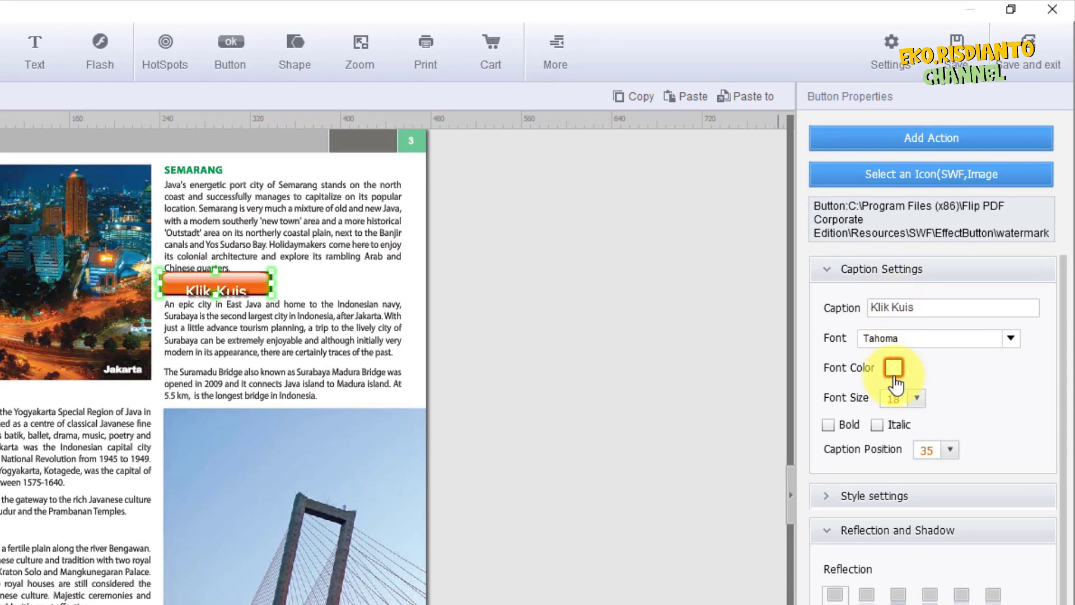
pyautogui.click(915, 401)
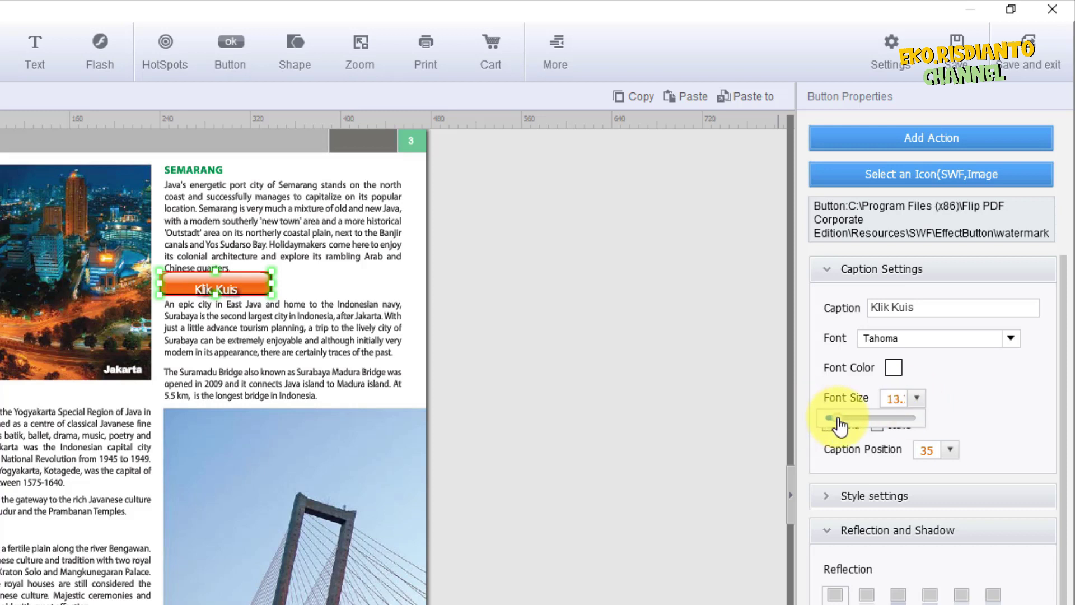
pyautogui.click(218, 295)
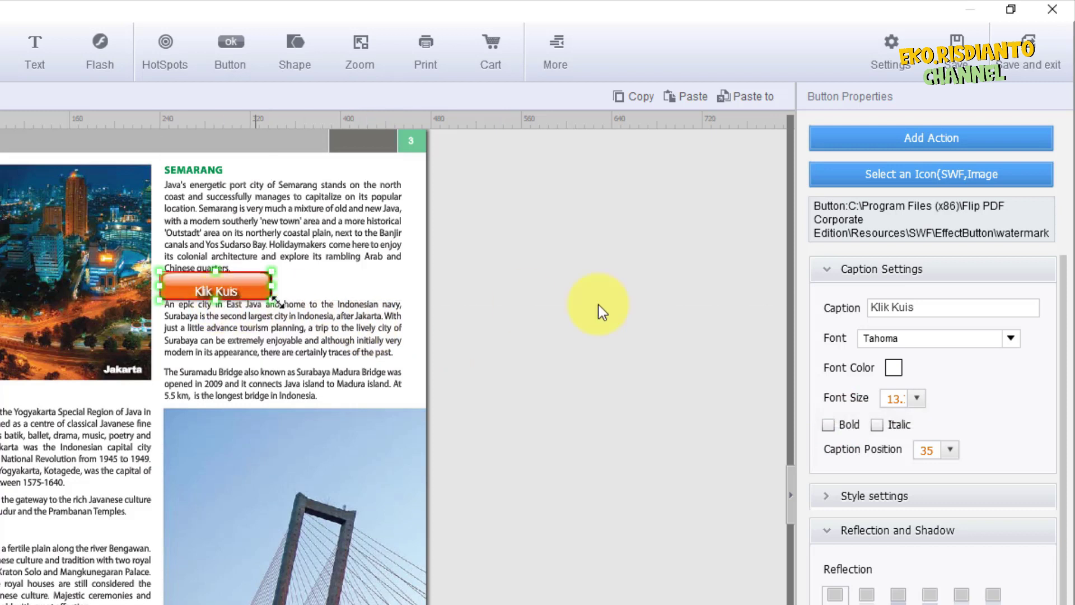
pyautogui.click(917, 398)
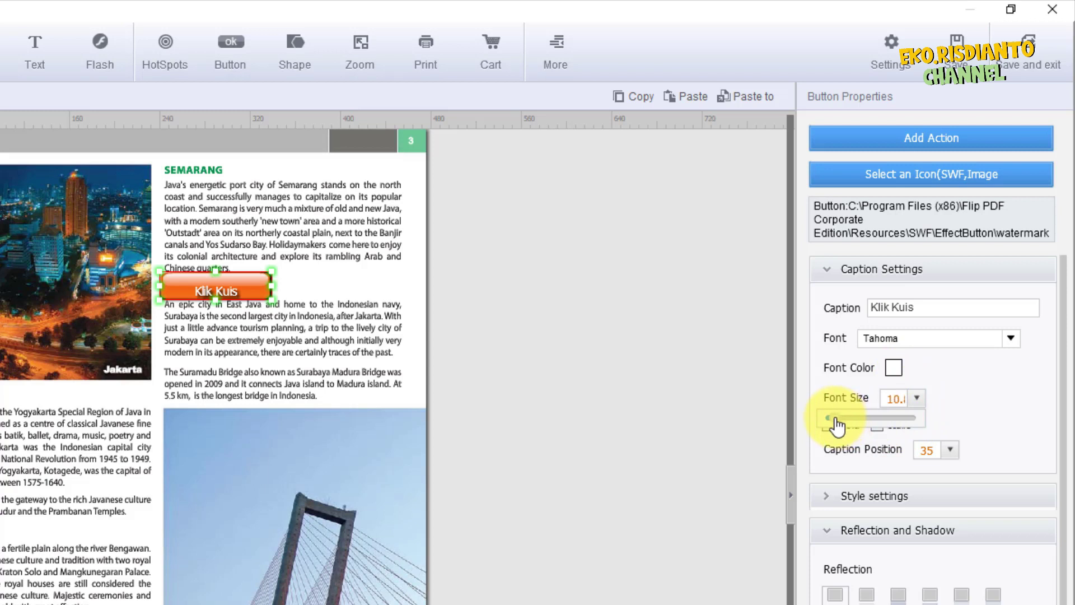
pyautogui.moveTo(838, 427); pyautogui.dragTo(836, 428)
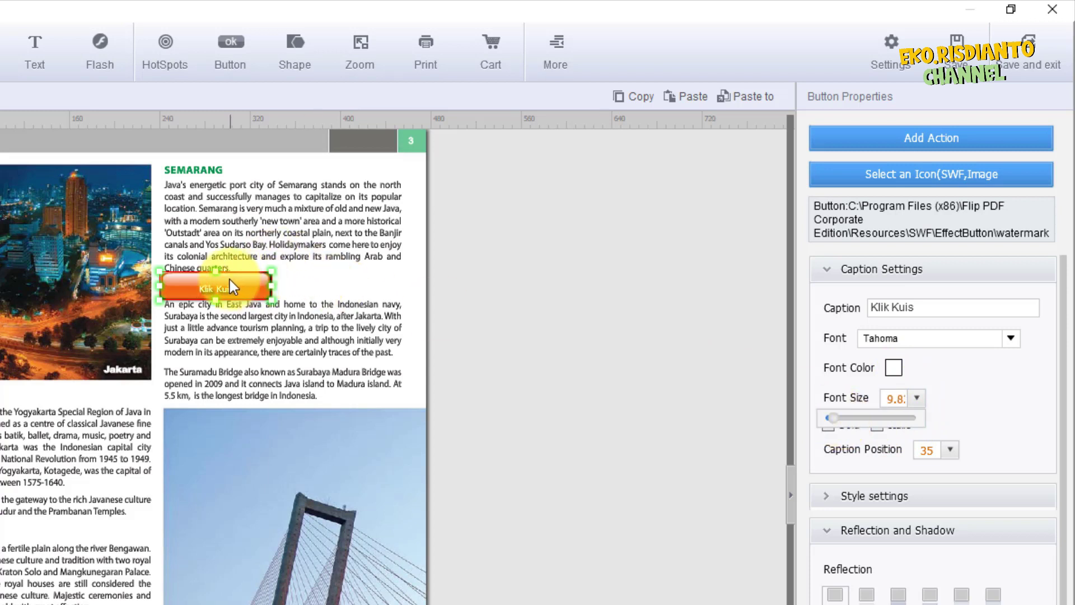
# Step: Enlarge the Klik Kuis button, place it on the bridge photo, and add an action
pyautogui.moveTo(213, 275)
pyautogui.mouseDown()
pyautogui.moveTo(215, 249)
pyautogui.moveTo(371, 273)
pyautogui.moveTo(255, 436)
pyautogui.mouseUp()
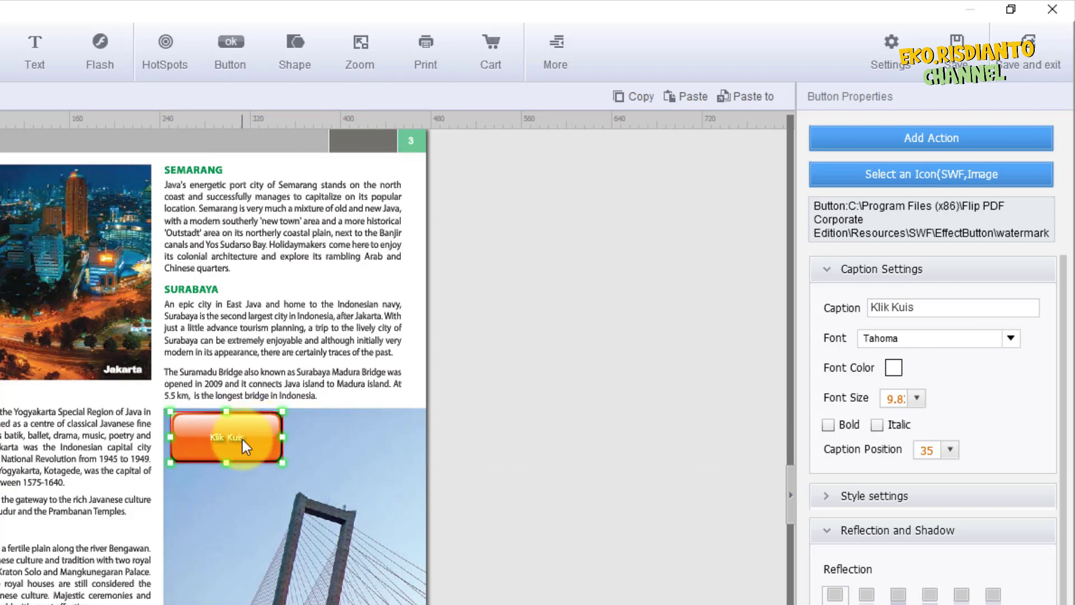
pyautogui.moveTo(243, 439)
pyautogui.mouseDown()
pyautogui.moveTo(229, 328)
pyautogui.moveTo(242, 441)
pyautogui.mouseUp()
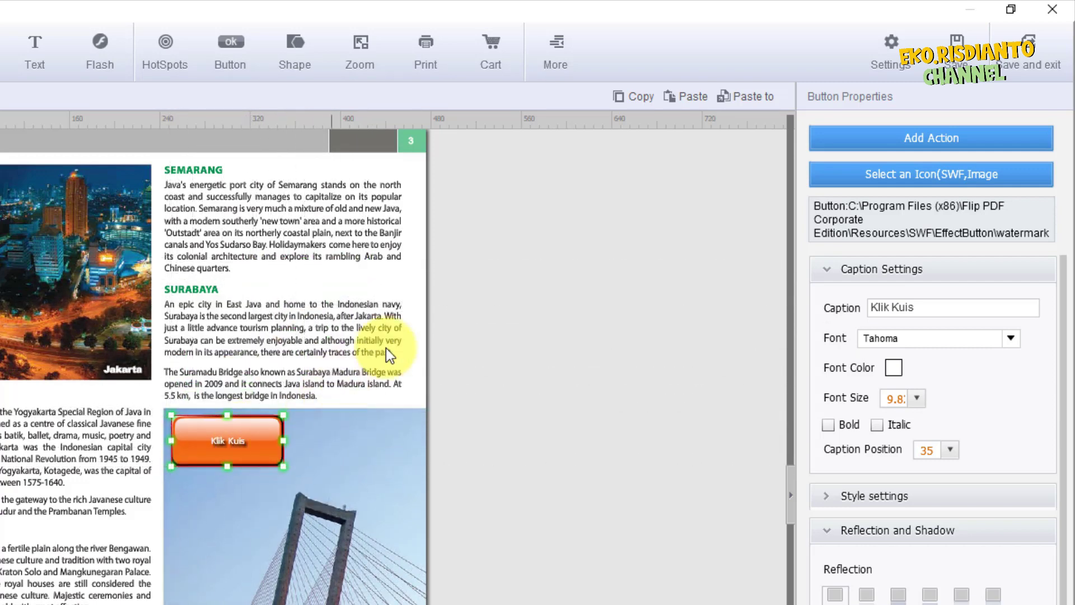
pyautogui.click(926, 147)
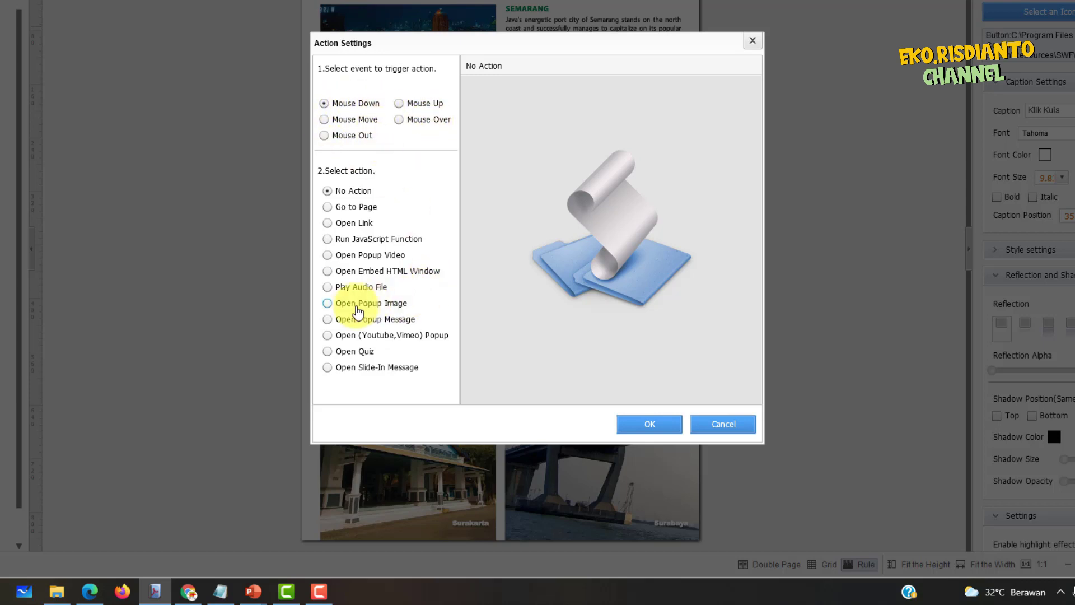
# Step: Set the action to Open Quiz and add a question reading 'hewan karnivora'
pyautogui.click(328, 353)
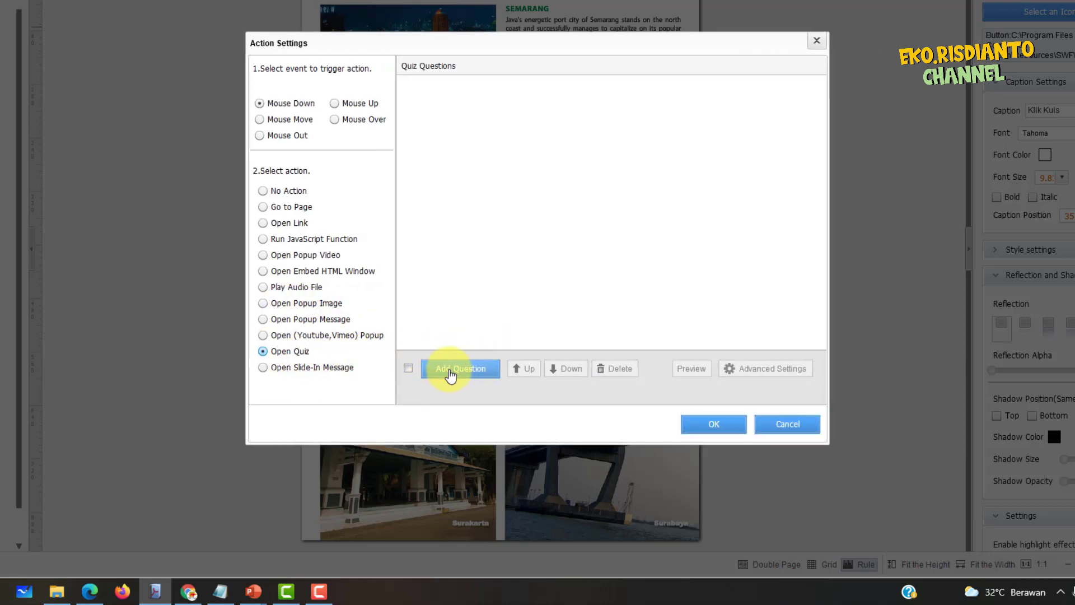
pyautogui.click(450, 370)
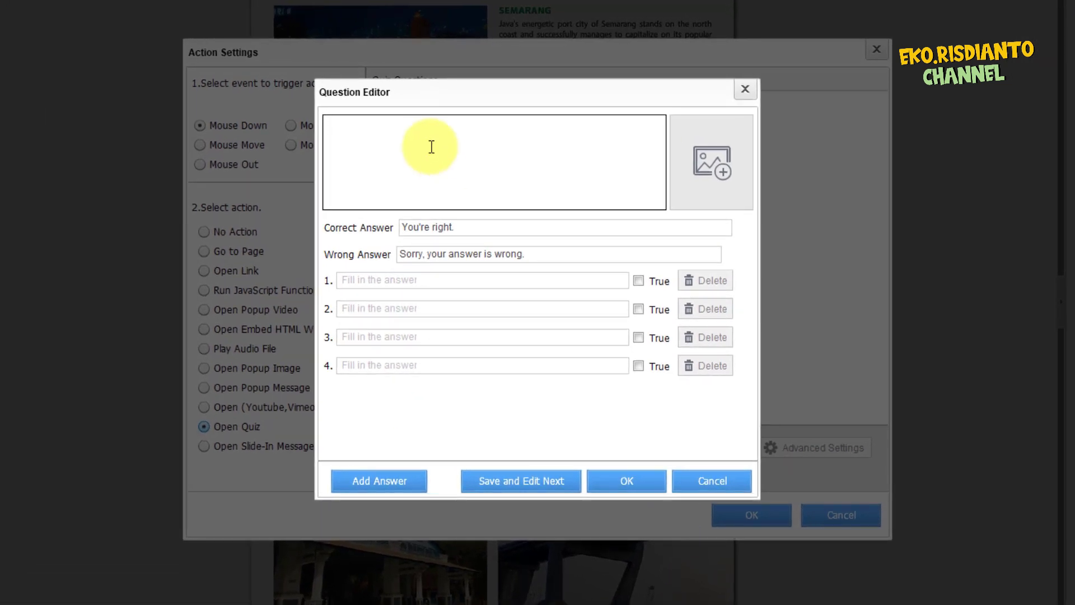
pyautogui.write('hewan')
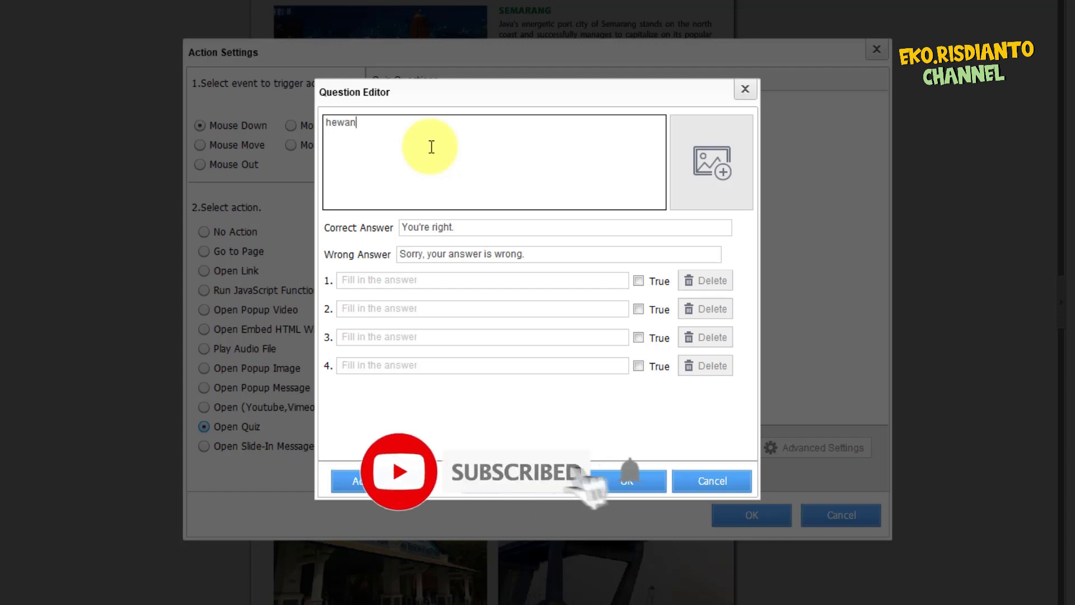
pyautogui.write(' karnivo')
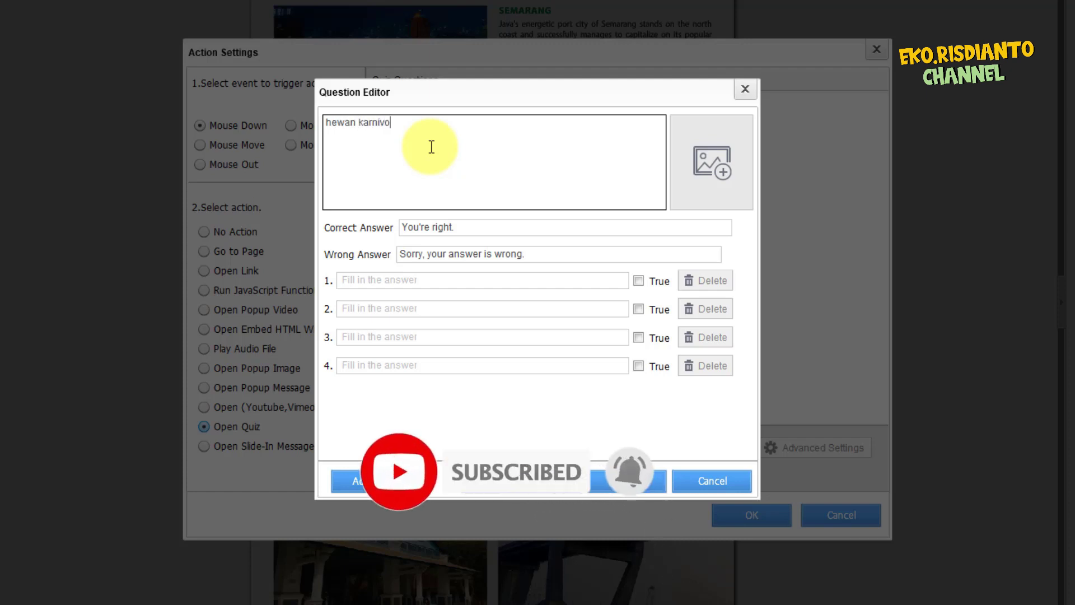
pyautogui.write('ra')
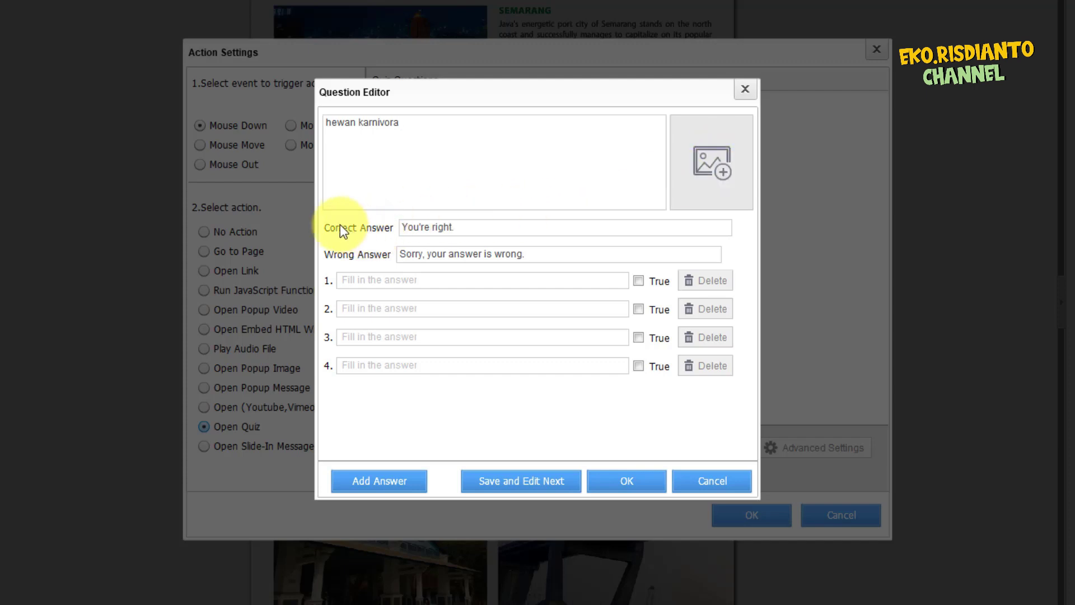
pyautogui.click(465, 230)
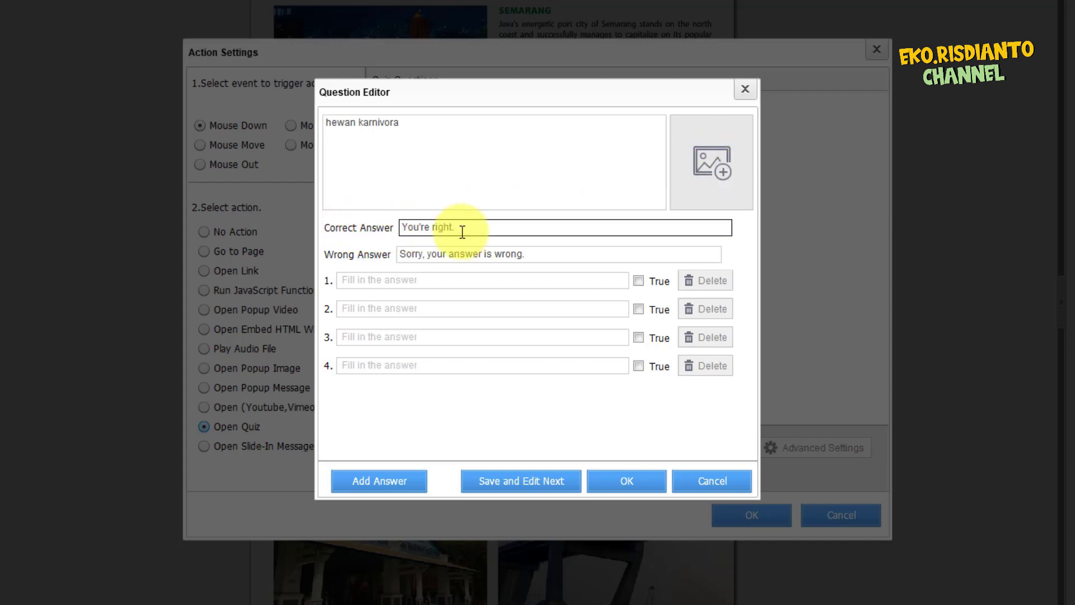
pyautogui.moveTo(461, 231); pyautogui.dragTo(384, 232)
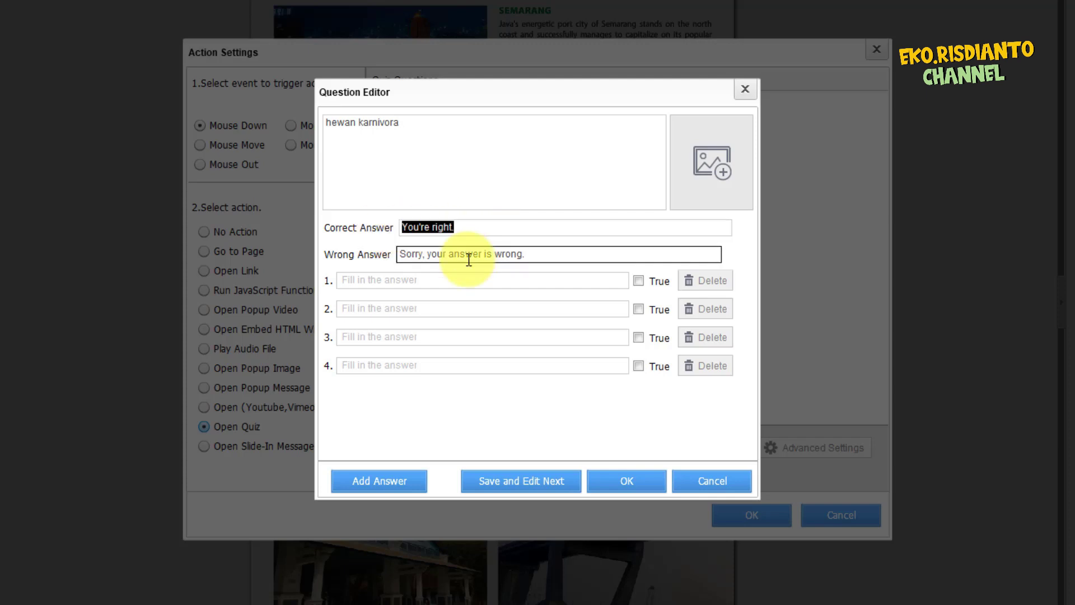
pyautogui.click(465, 230)
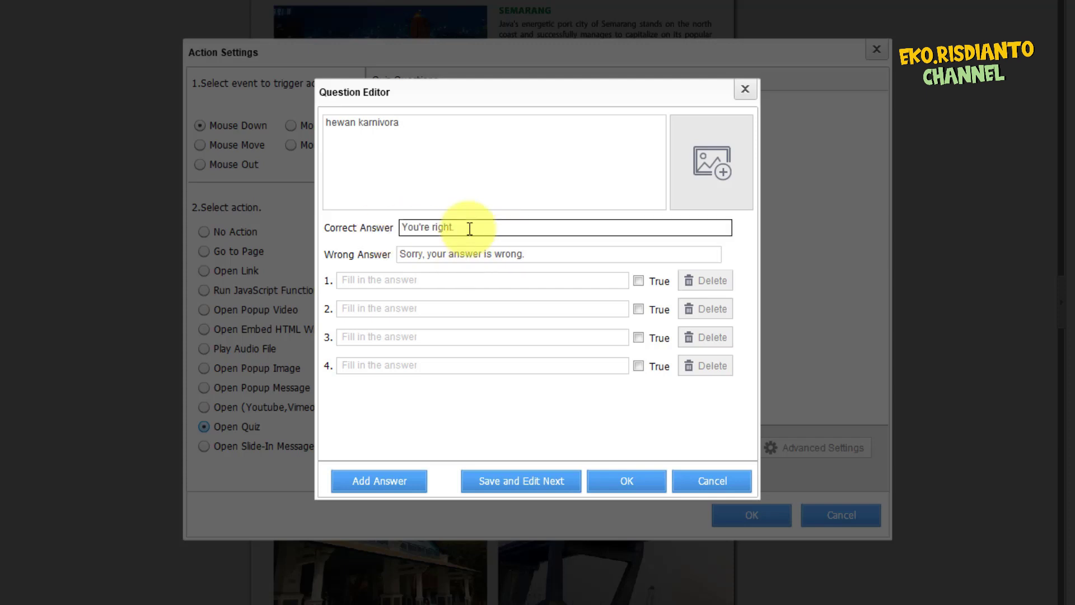
pyautogui.moveTo(470, 228); pyautogui.dragTo(354, 230)
pyautogui.click(527, 254)
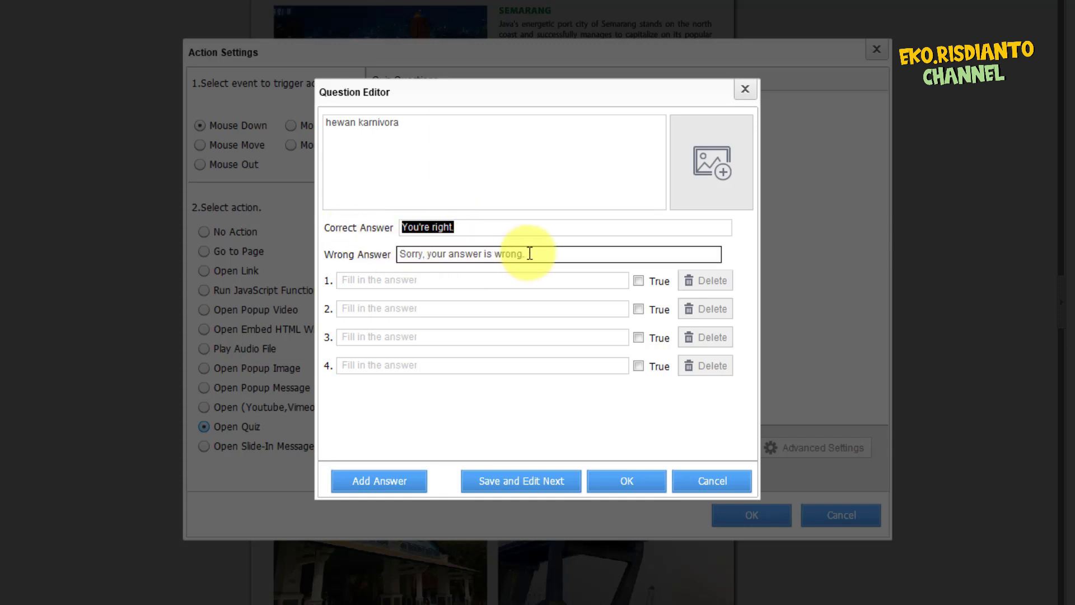
# Step: Enter answers Harimau, Sapi, Kambing, Ayam, mark Harimau correct, and save the question
pyautogui.click(453, 283)
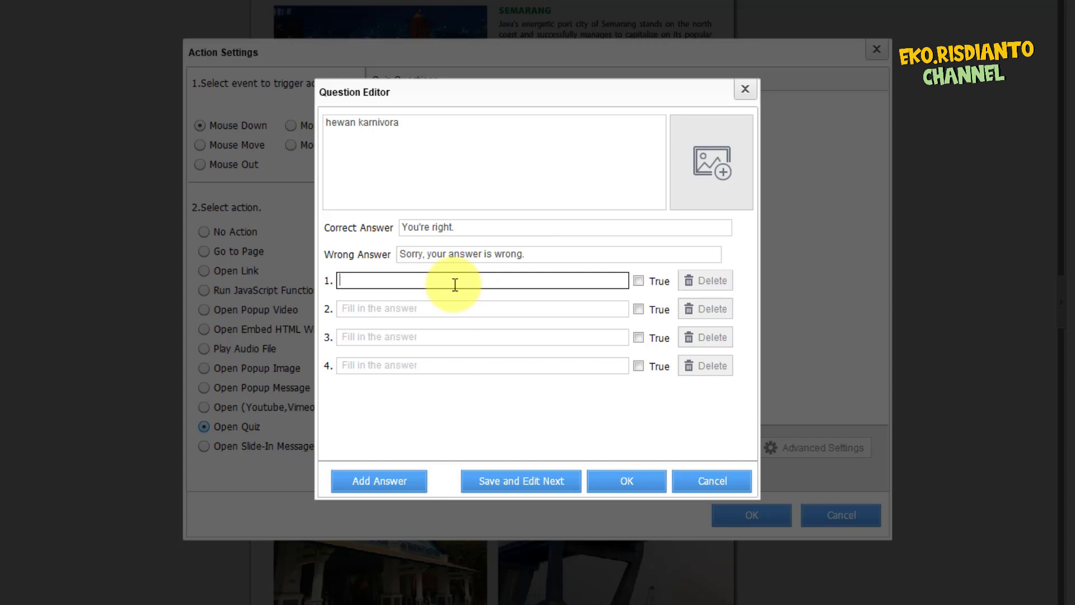
pyautogui.write('Har')
pyautogui.write('imau')
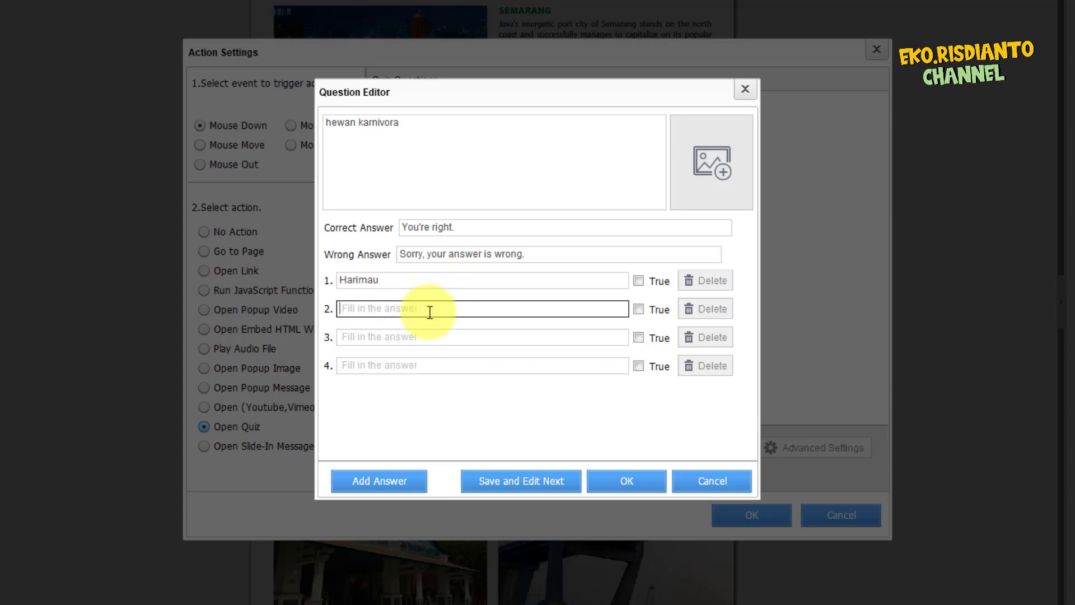
pyautogui.click(430, 311)
pyautogui.write('SA')
pyautogui.click(412, 342)
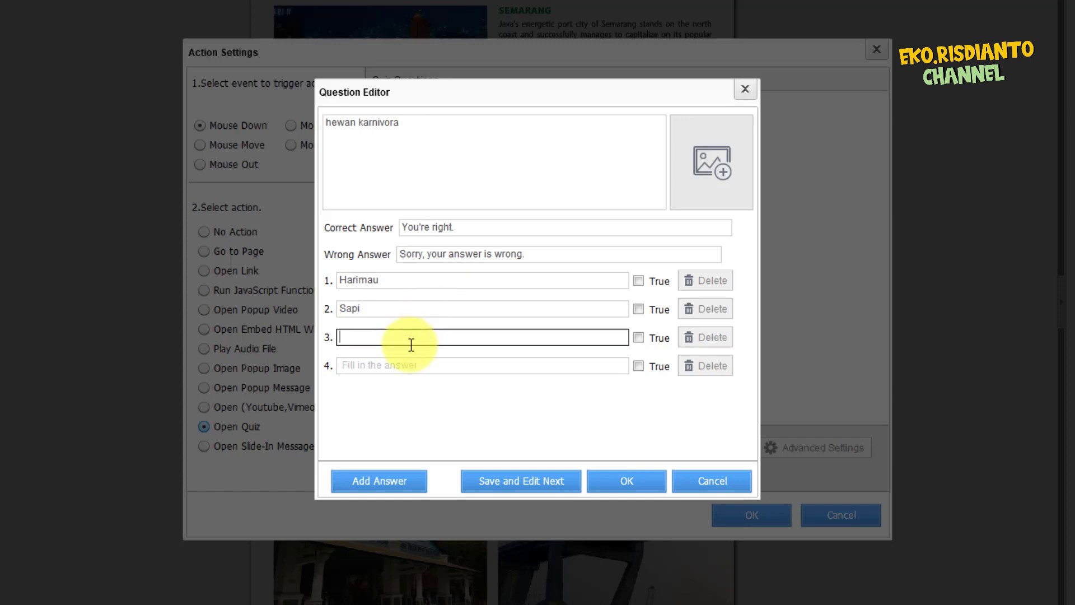
pyautogui.write('La,b')
pyautogui.write('Kambing')
pyautogui.click(398, 368)
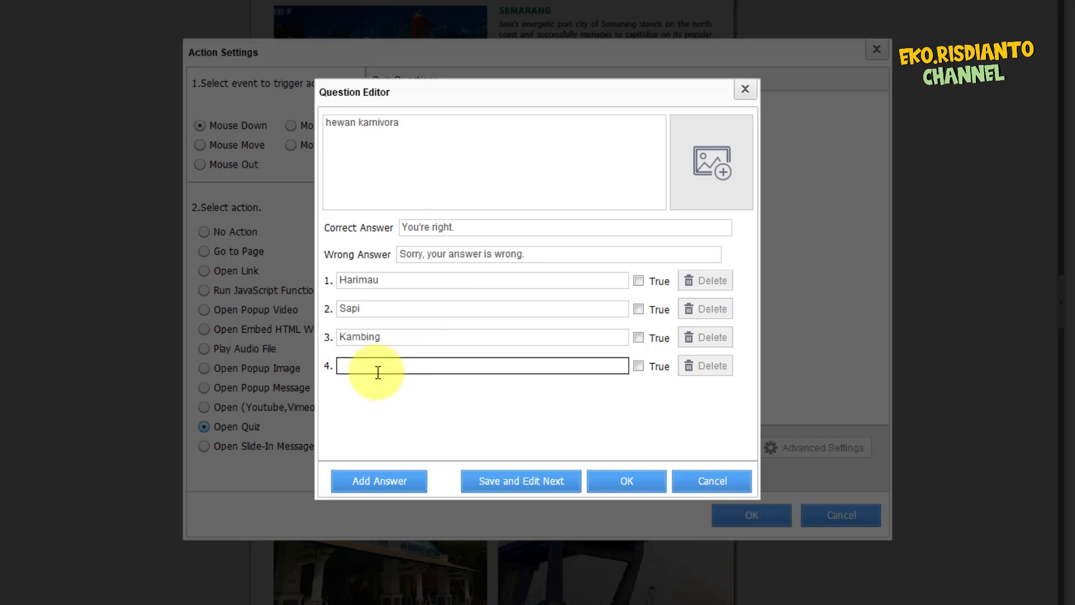
pyautogui.write('Si')
pyautogui.press('BackSpace')
pyautogui.press('BackSpace')
pyautogui.click(638, 281)
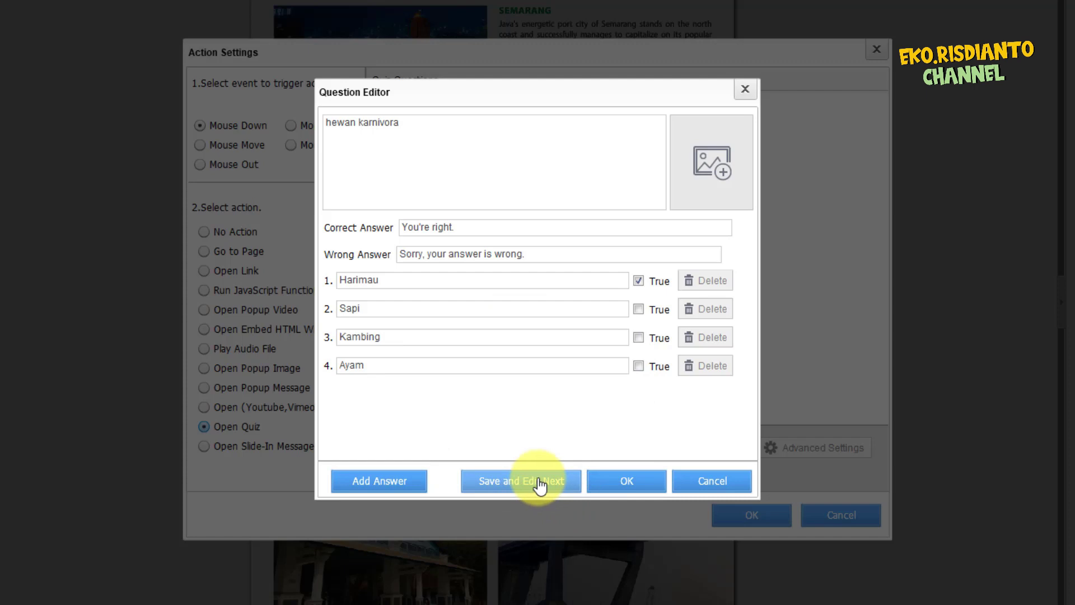
pyautogui.click(539, 486)
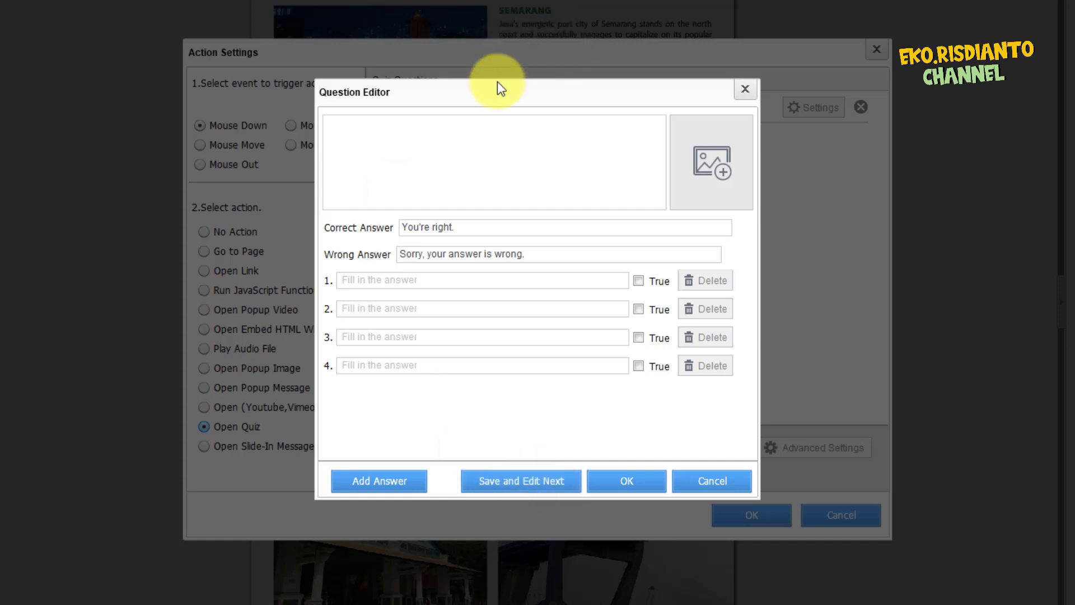
pyautogui.moveTo(497, 81); pyautogui.dragTo(591, 239)
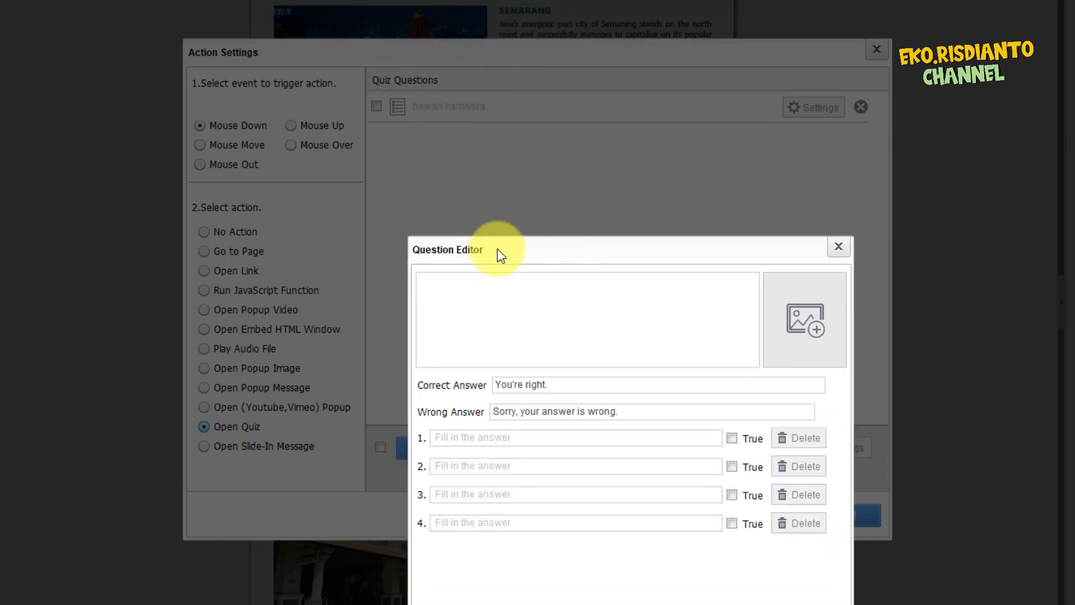
# Step: Write the second question's text, 'Hewan Herbivora'
pyautogui.moveTo(497, 248); pyautogui.dragTo(390, 41)
pyautogui.click(374, 84)
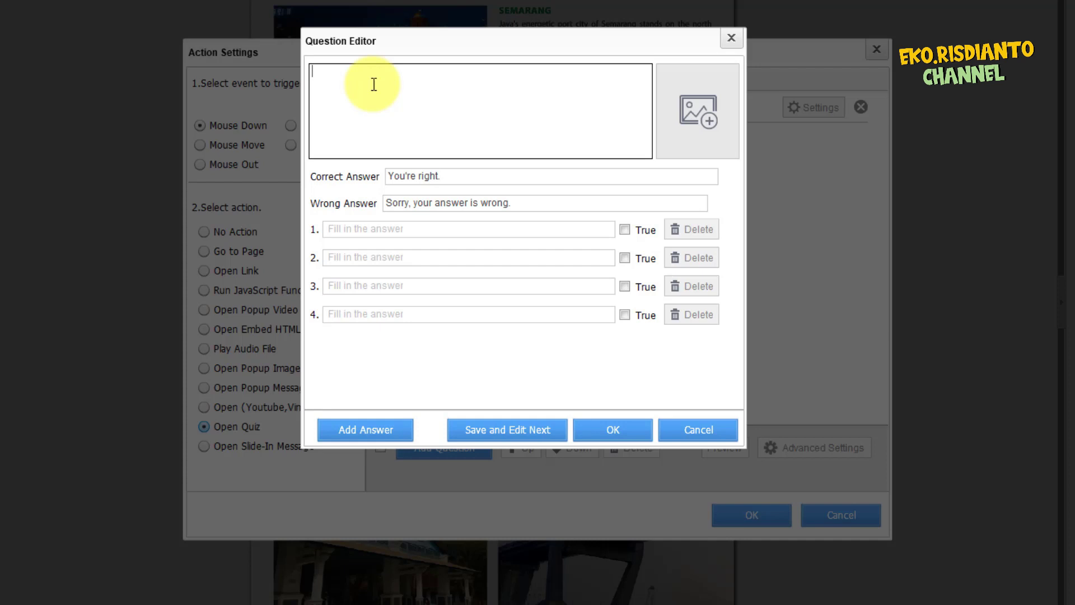
pyautogui.write('Hewan Karn')
pyautogui.write('ivo')
pyautogui.press('BackSpace')
pyautogui.press('BackSpace')
pyautogui.press('BackSpace')
# Step: Enter answers Sapi, Harimau, Anjing and Singa, and mark Sapi as correct
pyautogui.click(368, 231)
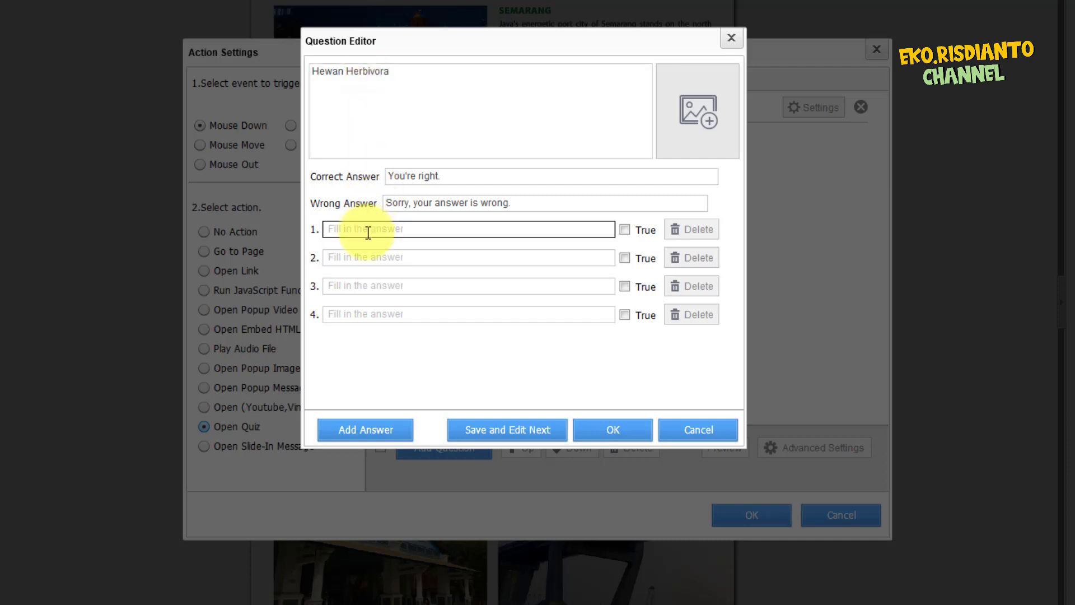
pyautogui.write('Sap')
pyautogui.write('arimau')
pyautogui.click(369, 288)
pyautogui.write('Anji')
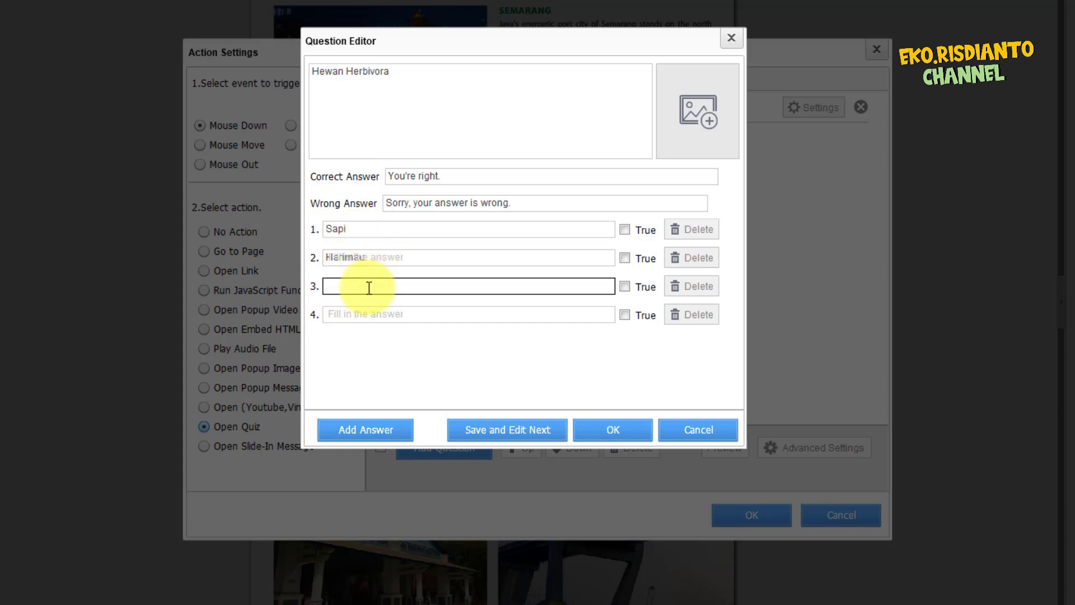
pyautogui.write('ng')
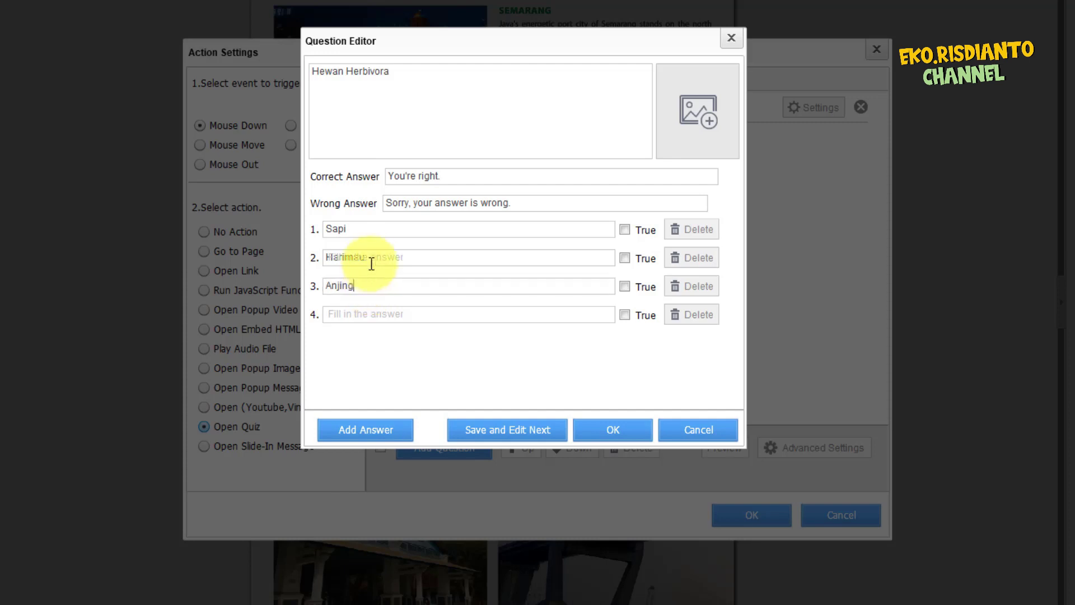
pyautogui.click(372, 255)
pyautogui.click(378, 314)
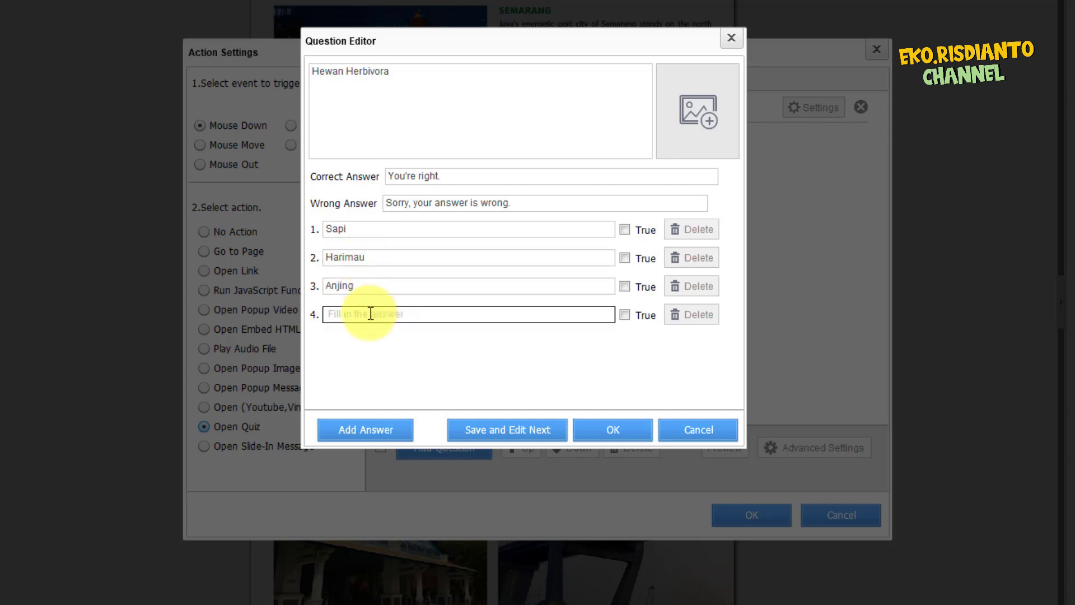
pyautogui.write('Si')
pyautogui.write('nga')
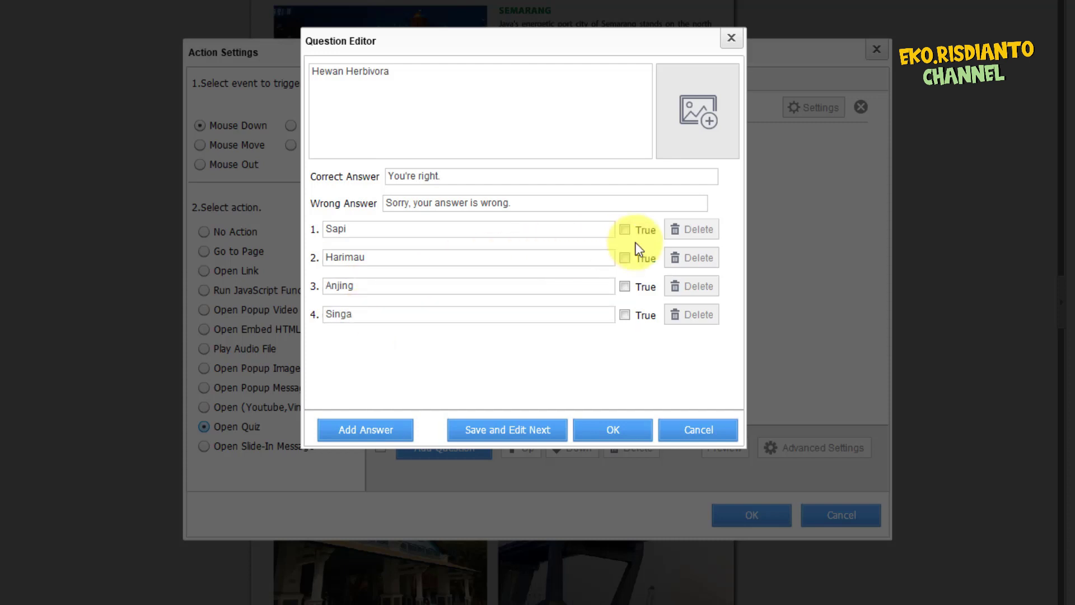
pyautogui.click(625, 231)
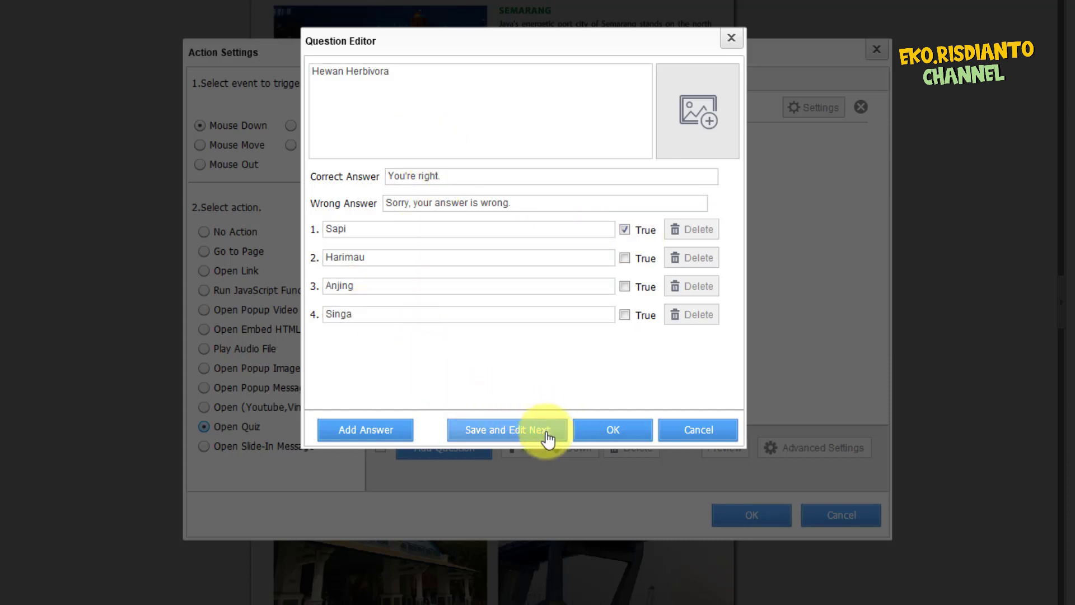
# Step: Save the Hewan Herbivora question, keep both questions on the quiz action, and save the page
pyautogui.click(612, 432)
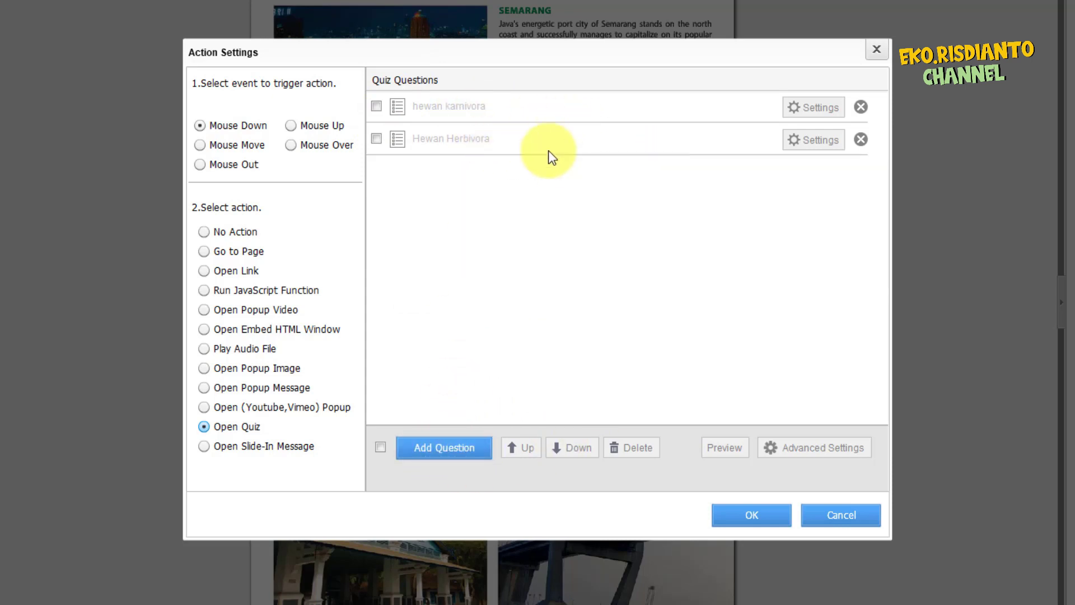
pyautogui.click(381, 446)
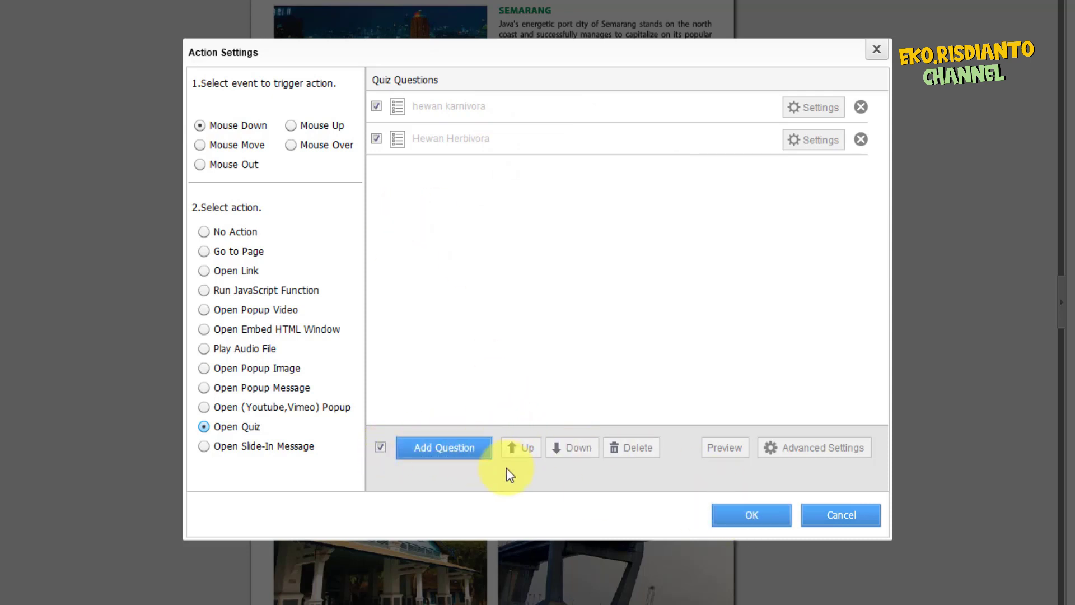
pyautogui.click(769, 519)
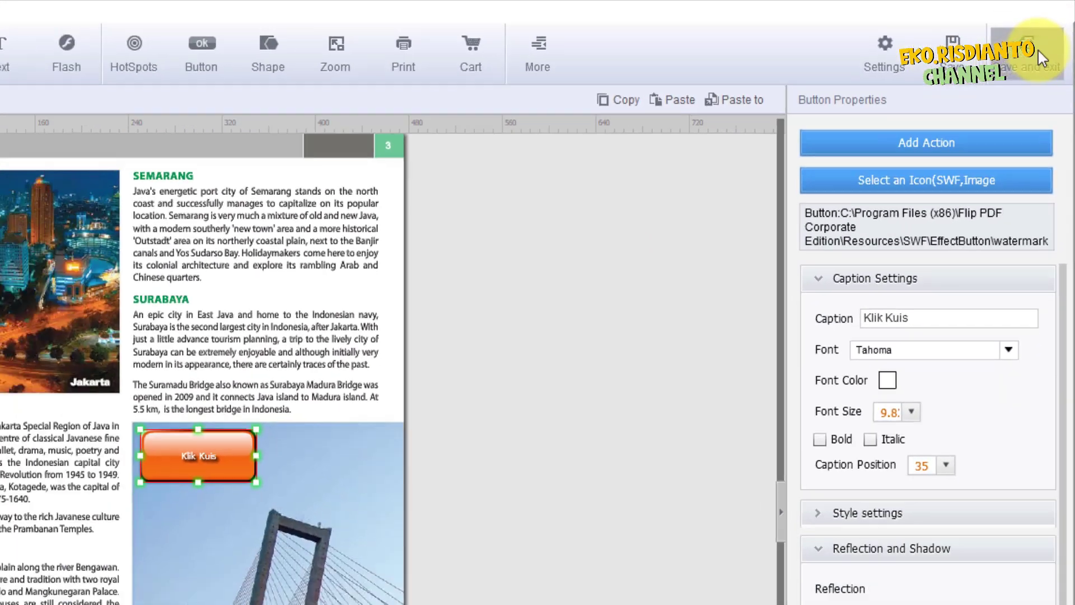
pyautogui.click(1032, 78)
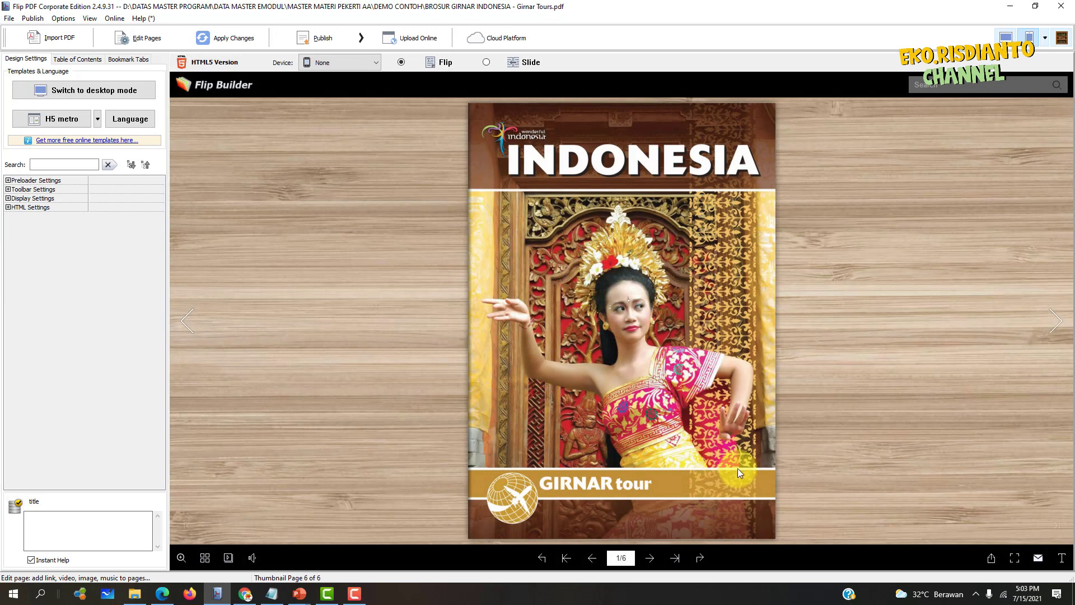
# Step: Flip the preview from the cover to the pages 4-5 spread
pyautogui.moveTo(749, 462); pyautogui.dragTo(286, 500)
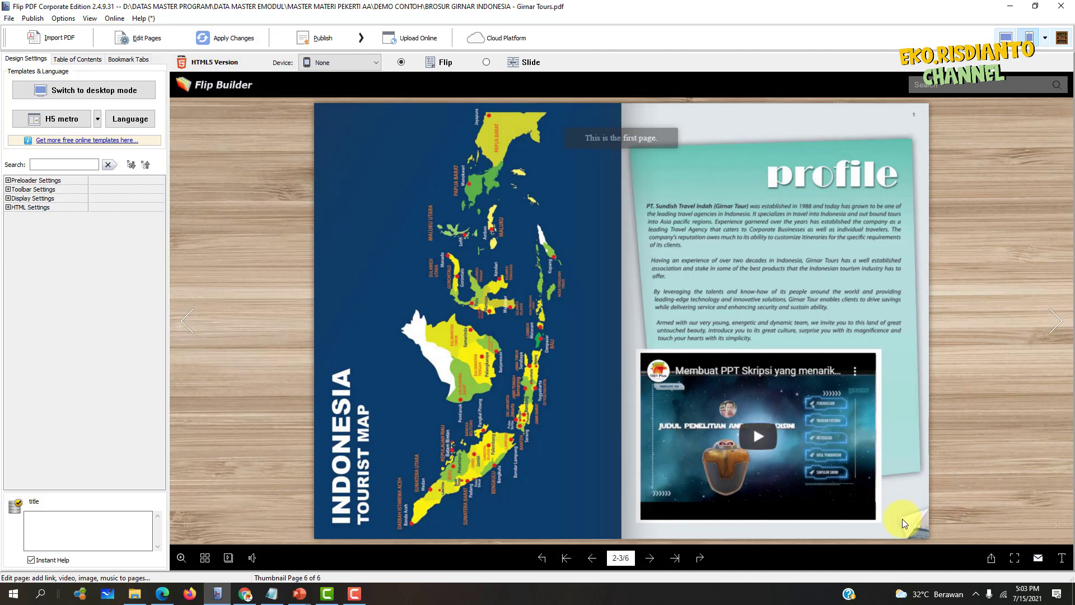
pyautogui.moveTo(902, 518)
pyautogui.mouseDown()
pyautogui.moveTo(341, 559)
pyautogui.moveTo(899, 516)
pyautogui.moveTo(449, 541)
pyautogui.mouseUp()
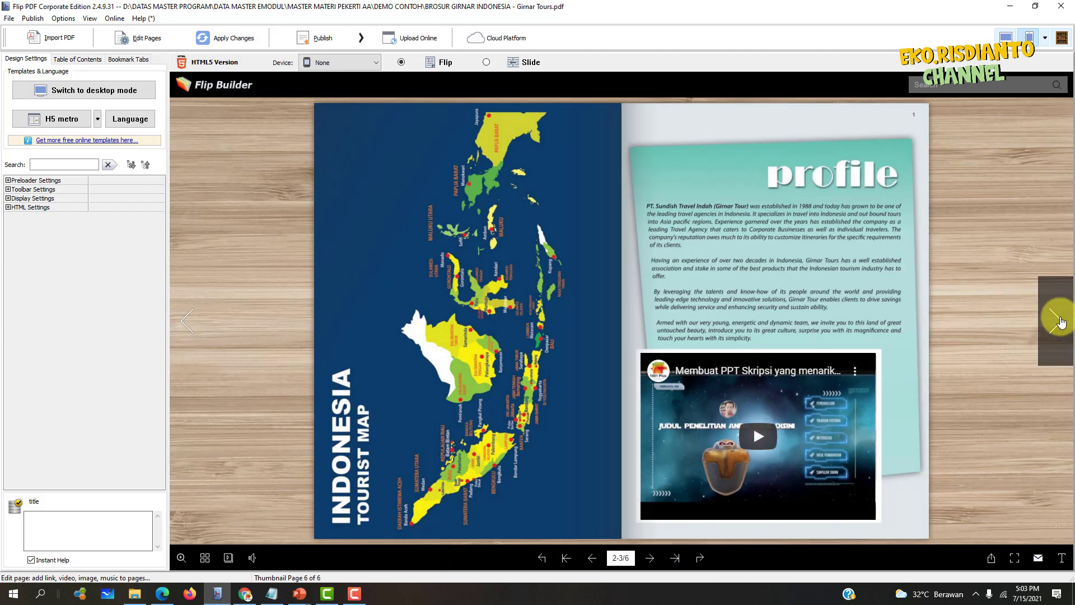
pyautogui.click(1061, 322)
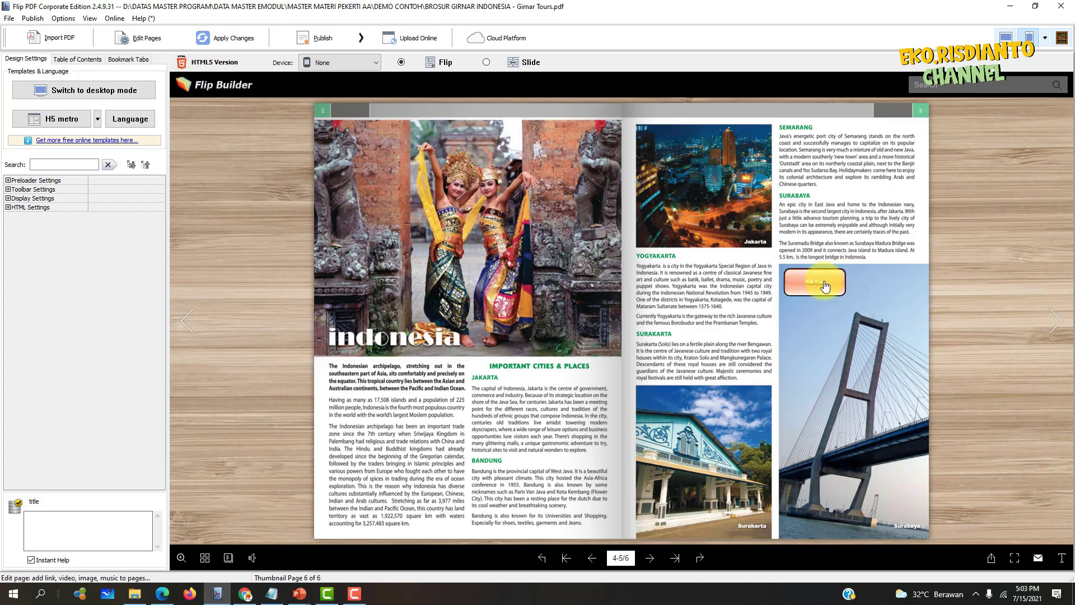
# Step: Launch the Klik Kuis quiz, answer both questions for a 50% score, and close it
pyautogui.click(826, 285)
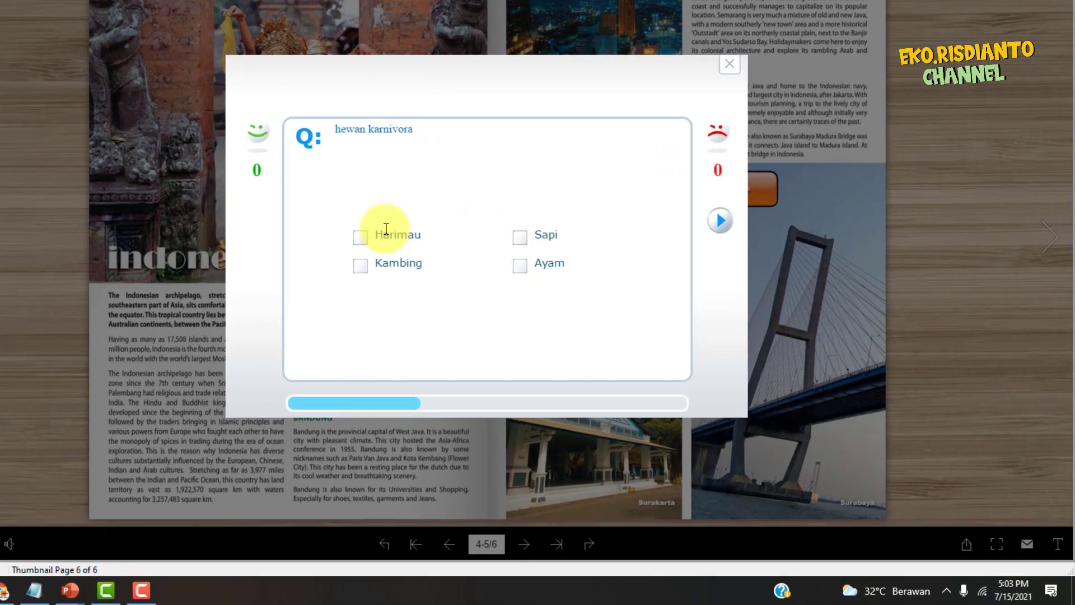
pyautogui.click(361, 269)
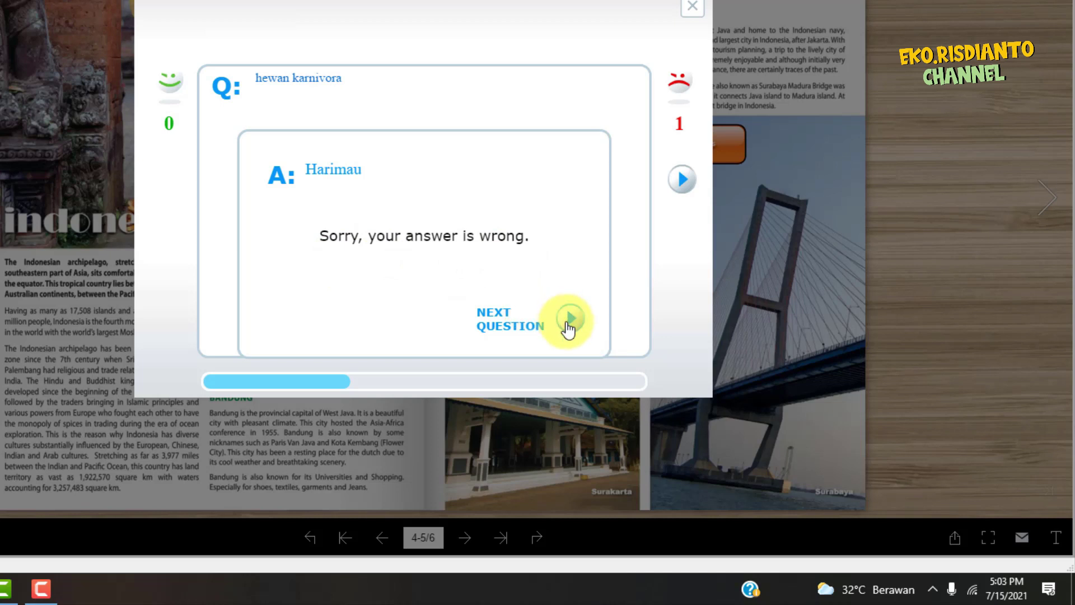
pyautogui.click(571, 319)
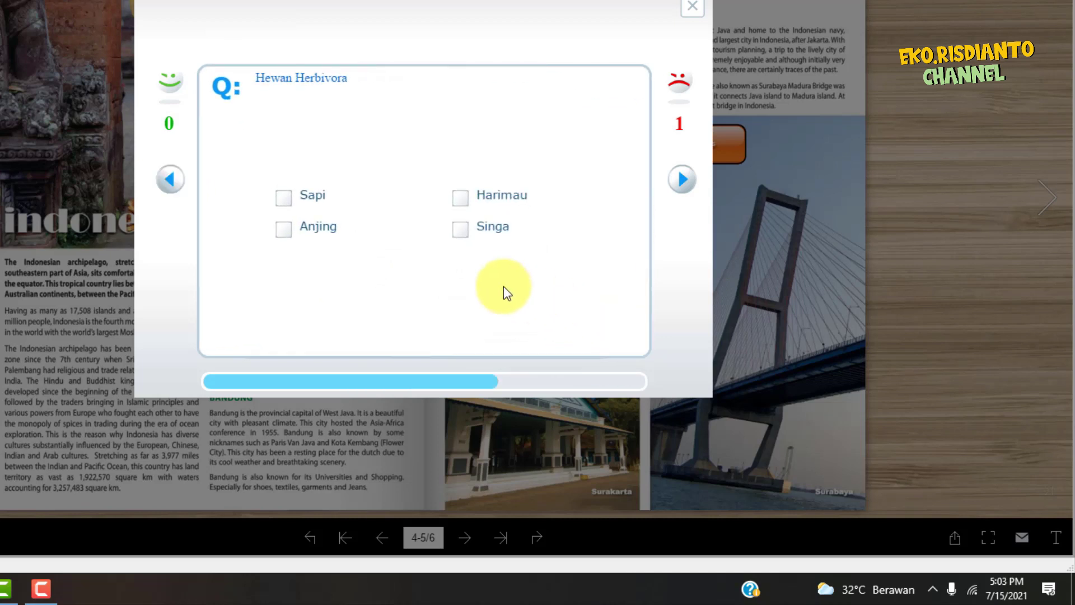
pyautogui.click(283, 199)
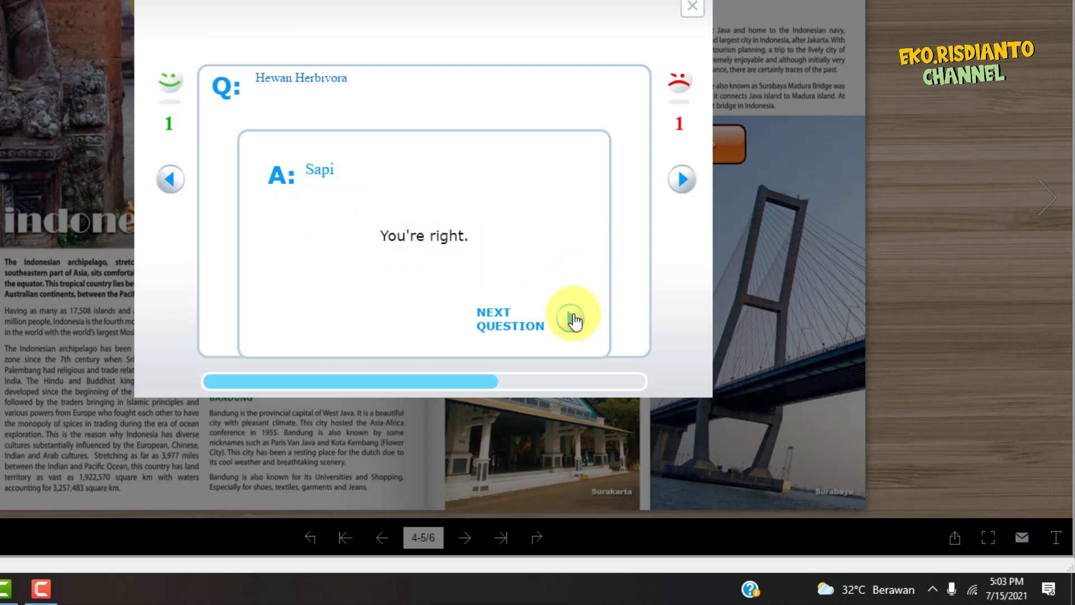
pyautogui.click(569, 317)
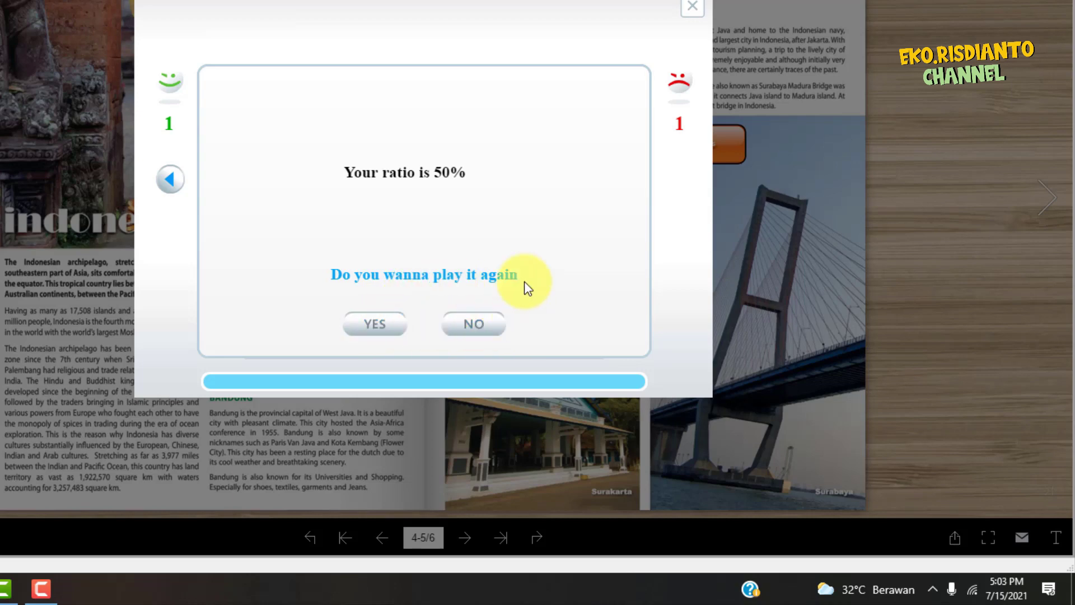
pyautogui.click(693, 12)
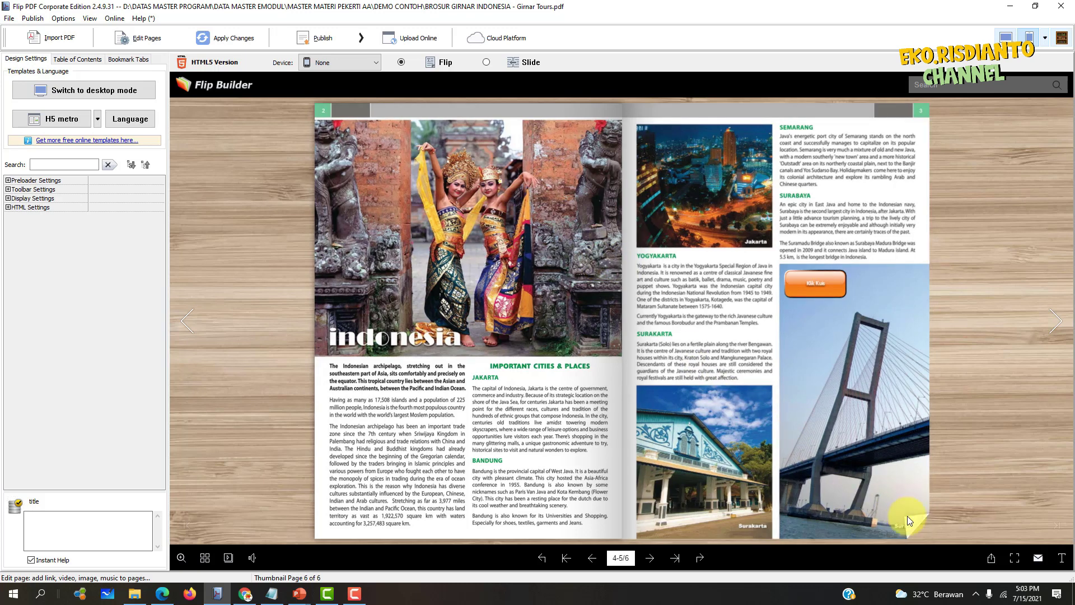
# Step: Turn to page 6 and open the Quis 2 pop-up showing the hewan karnivora quiz
pyautogui.click(920, 527)
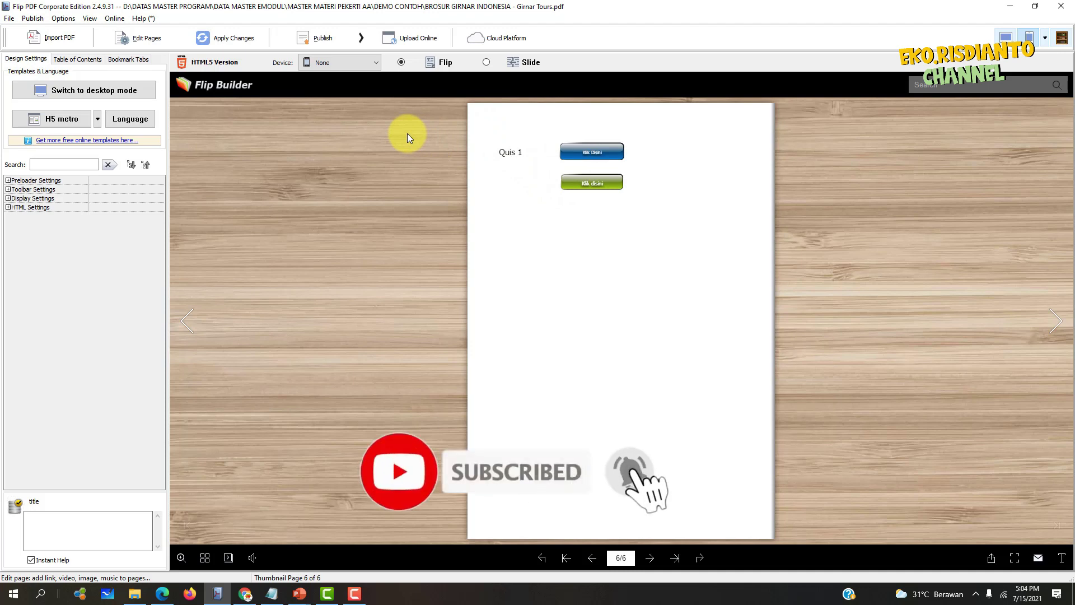
pyautogui.click(570, 183)
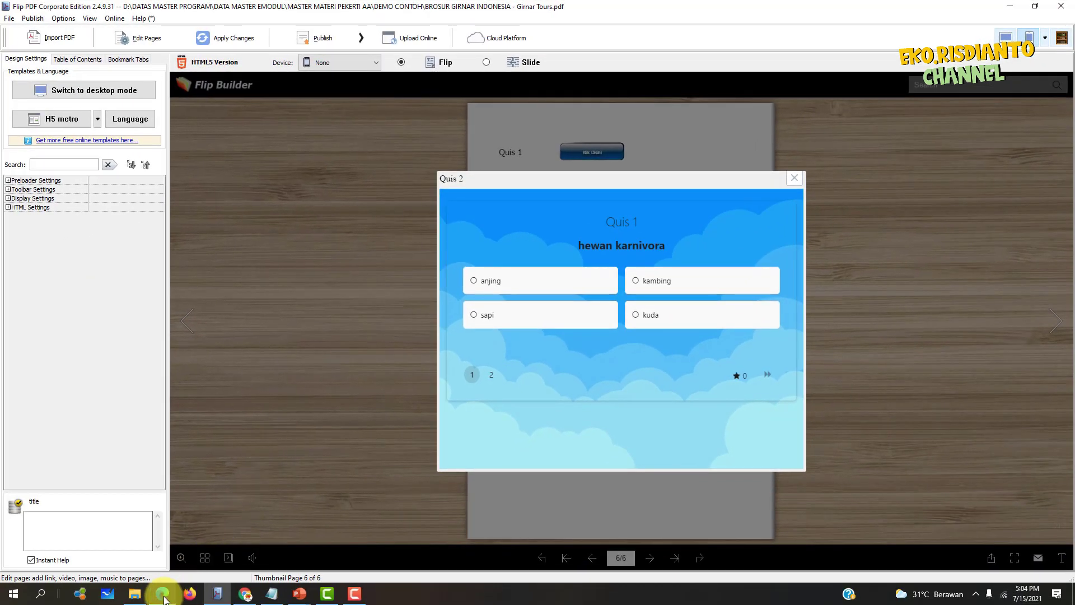
pyautogui.moveTo(162, 593)
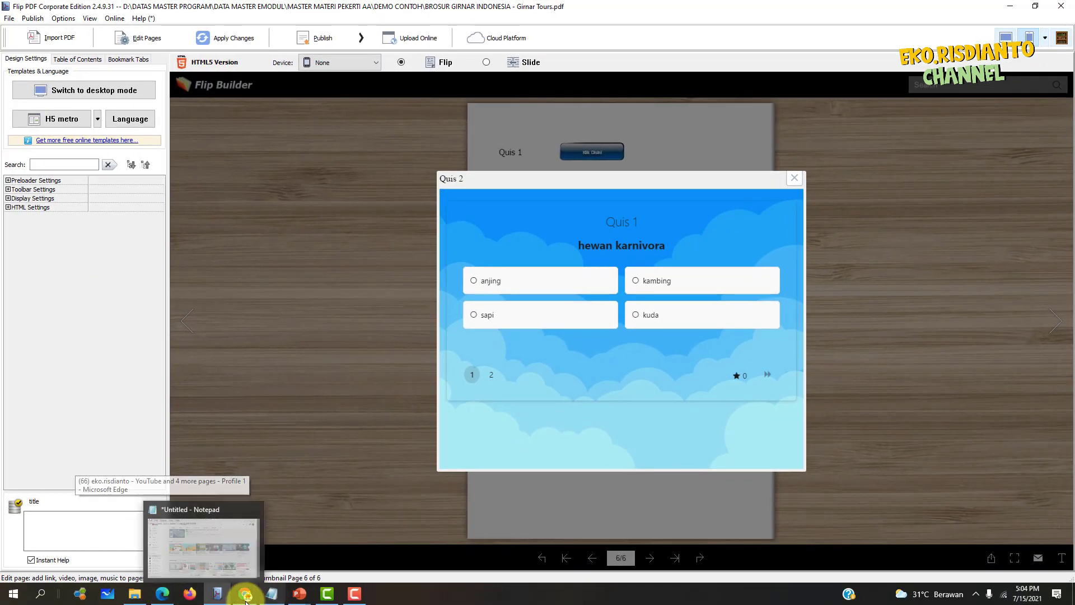
# Step: Switch to Chrome and open Quiz Maker from the TOOL bookmarks folder in a new tab
pyautogui.click(245, 593)
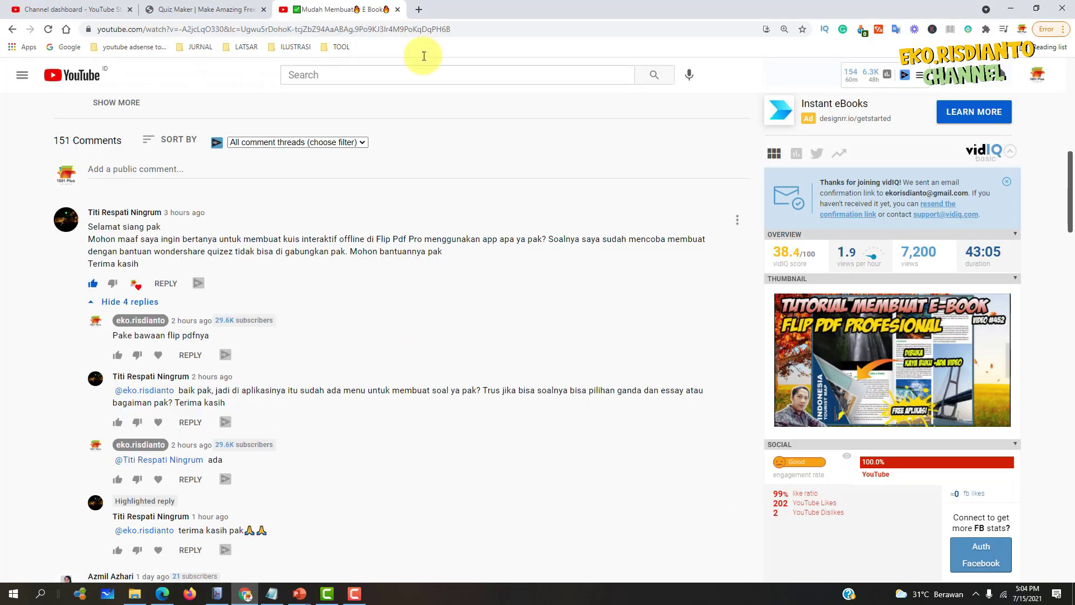
pyautogui.click(418, 10)
pyautogui.click(296, 28)
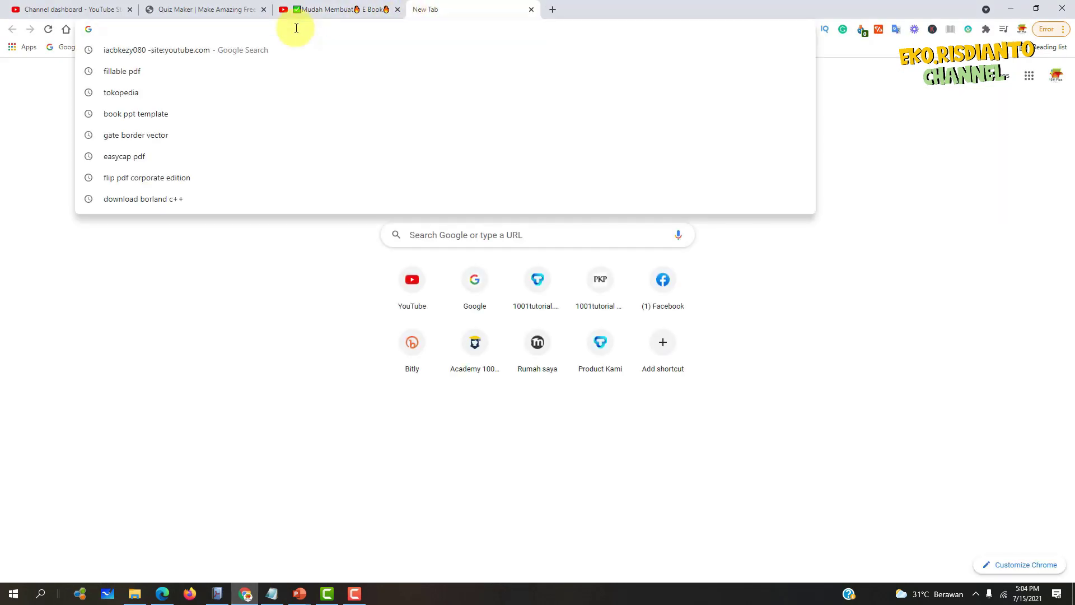
pyautogui.click(36, 164)
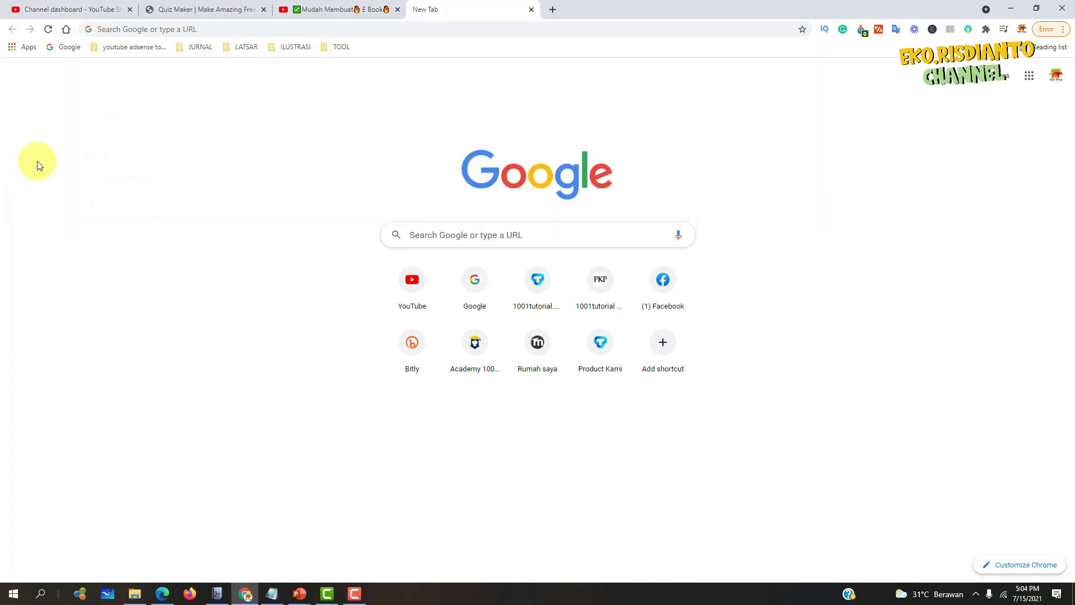
pyautogui.click(341, 47)
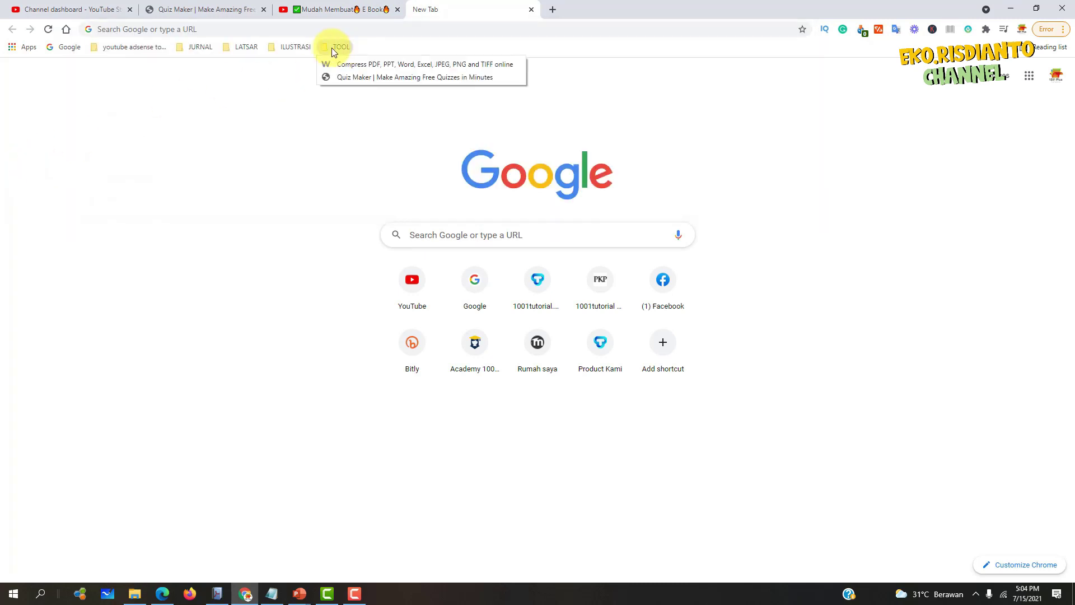
pyautogui.click(365, 77)
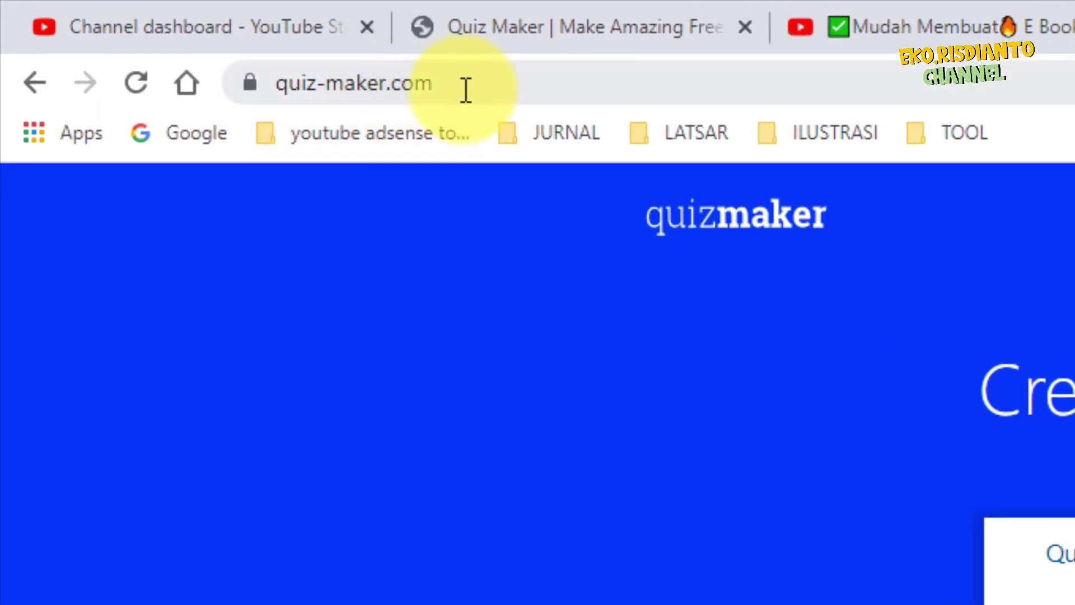
pyautogui.click(263, 56)
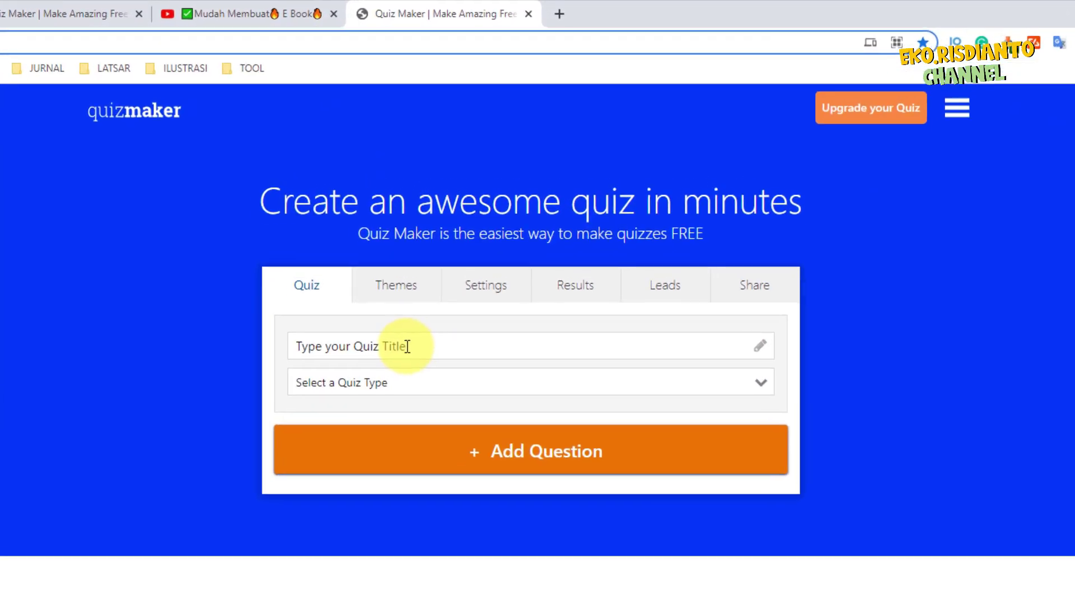
# Step: Title the quiz 'Soal Quiz', choose the Trivia / Marked type, and start adding a question
pyautogui.click(507, 274)
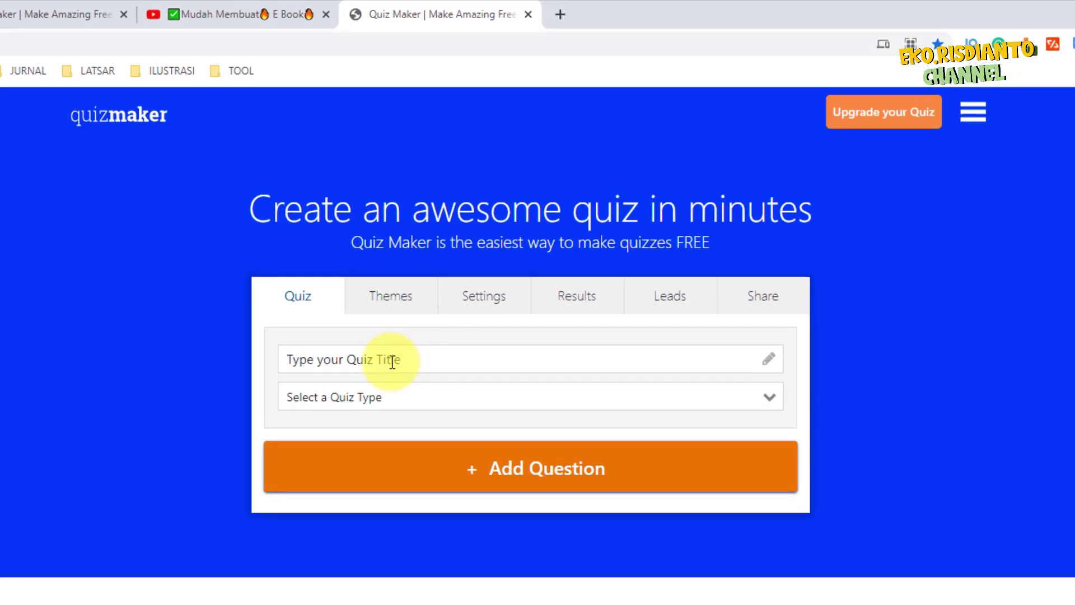
pyautogui.write('Soal Quiz')
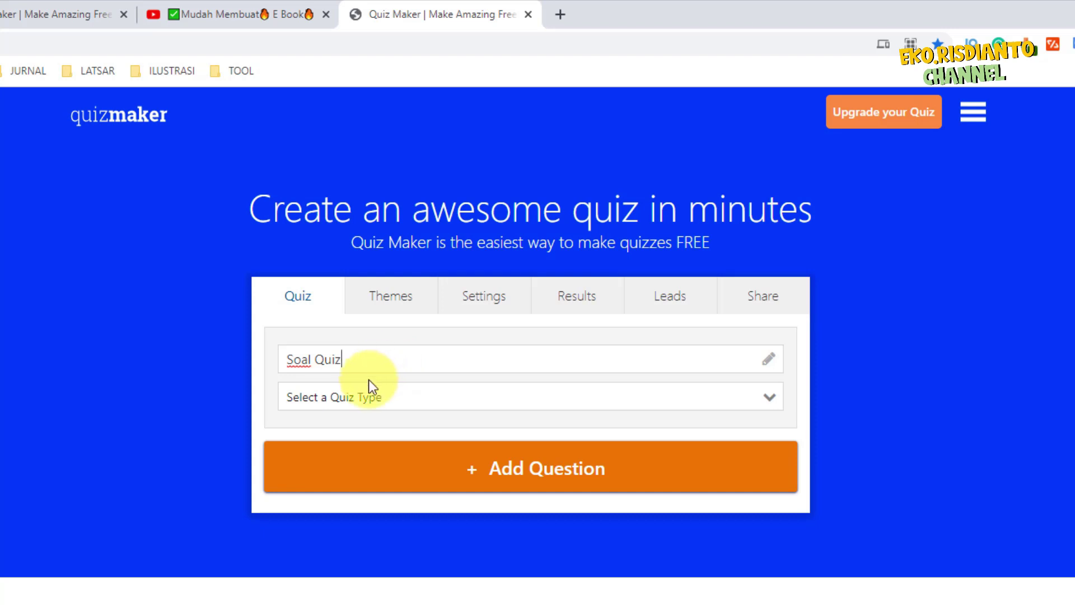
pyautogui.click(324, 401)
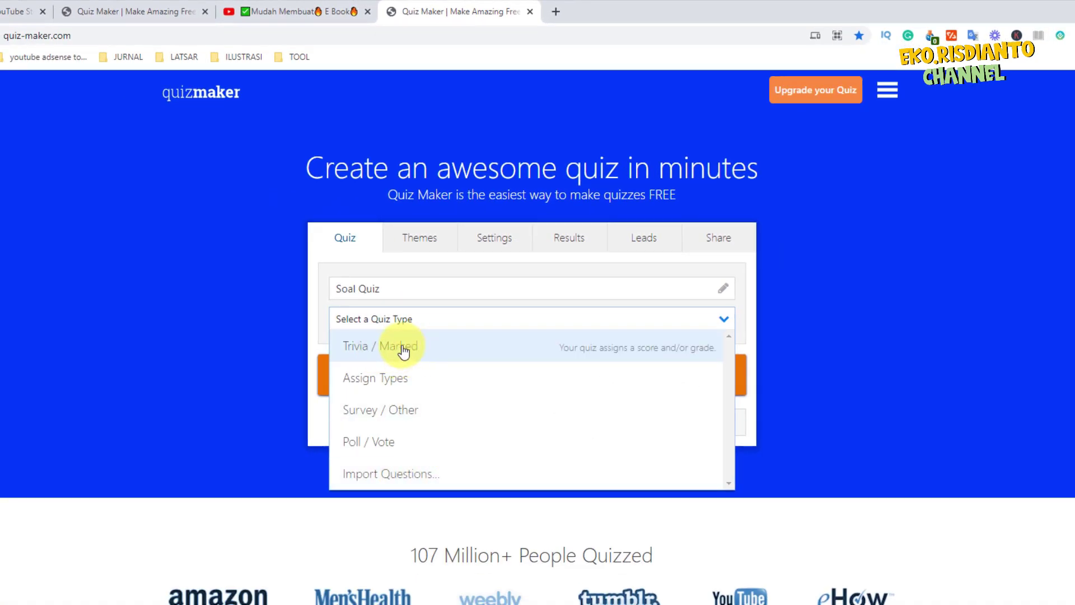
pyautogui.click(403, 350)
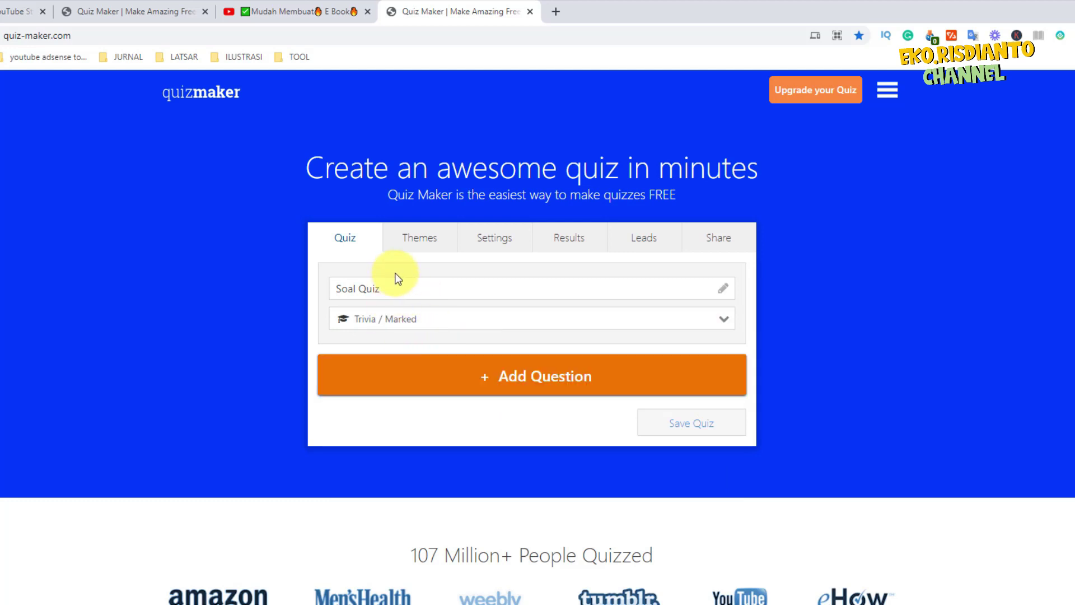
pyautogui.click(515, 382)
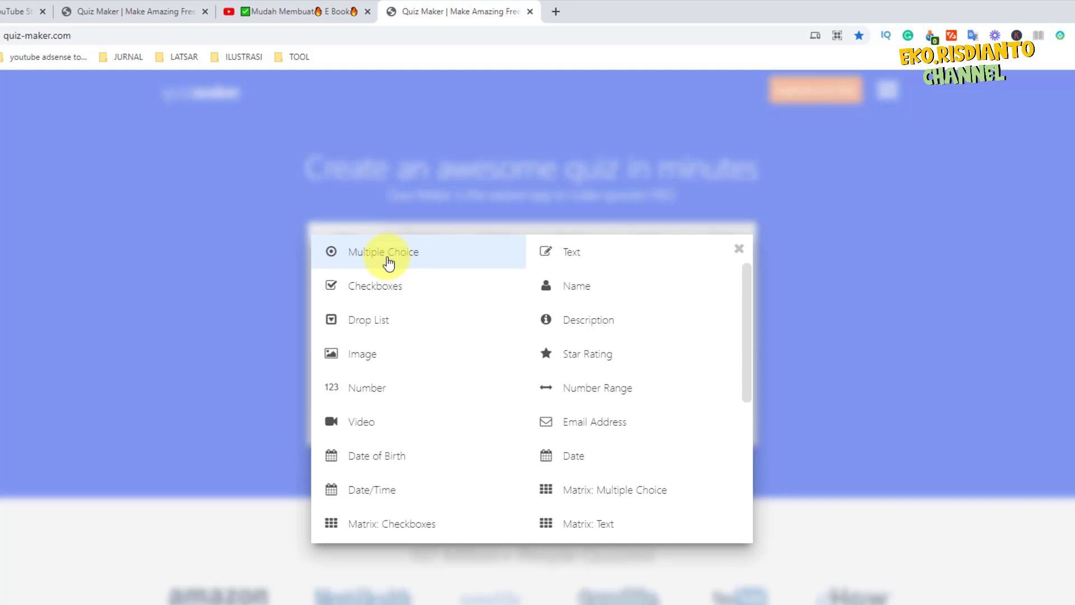
# Step: Recheck the quiz type options, then add a Multiple Choice question
pyautogui.click(739, 249)
pyautogui.click(443, 330)
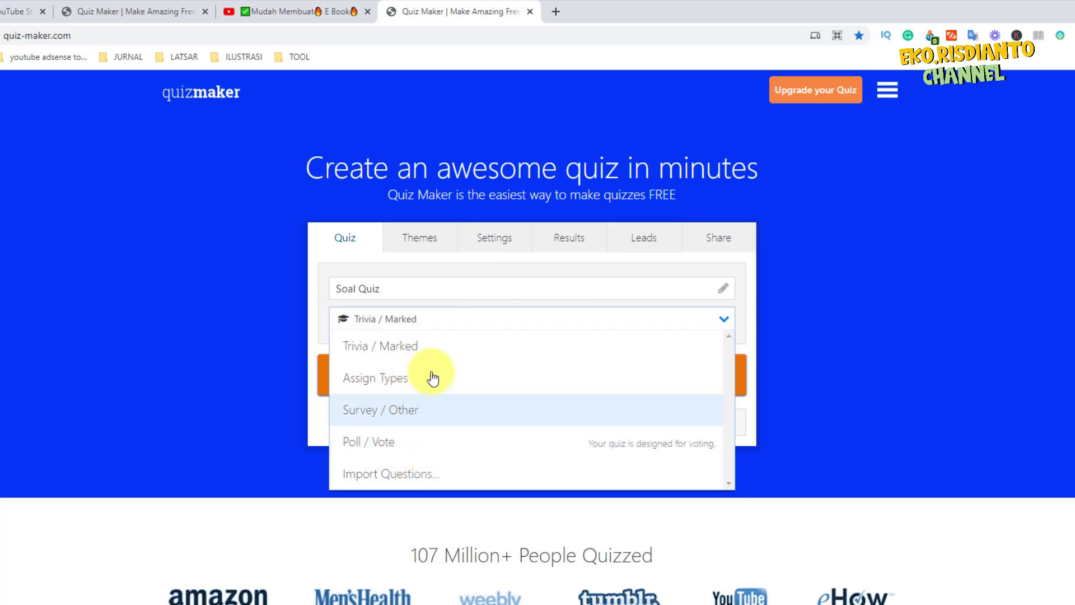
pyautogui.click(448, 294)
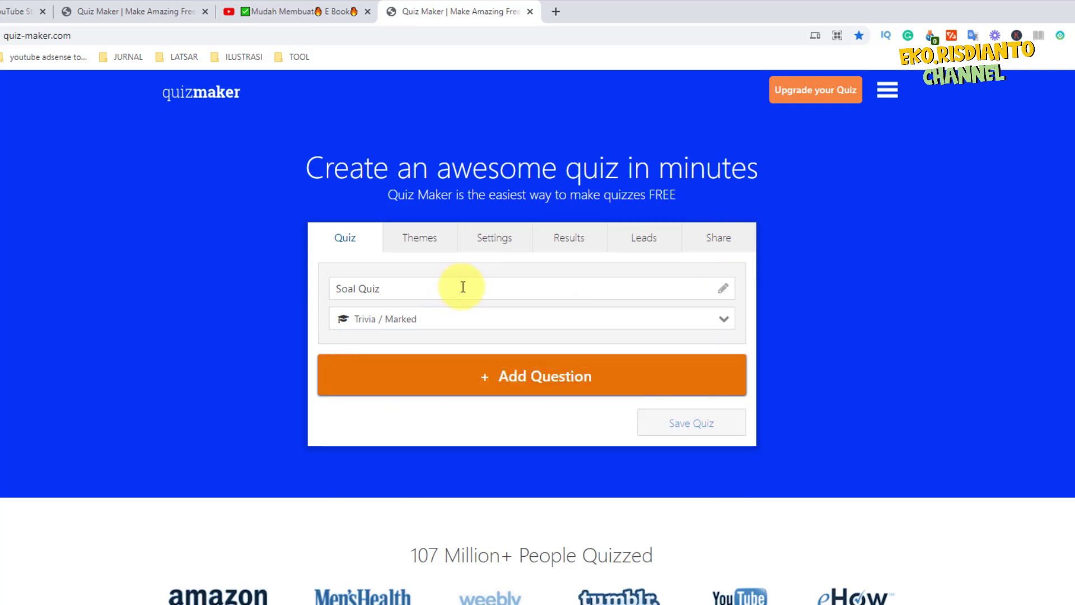
pyautogui.click(463, 320)
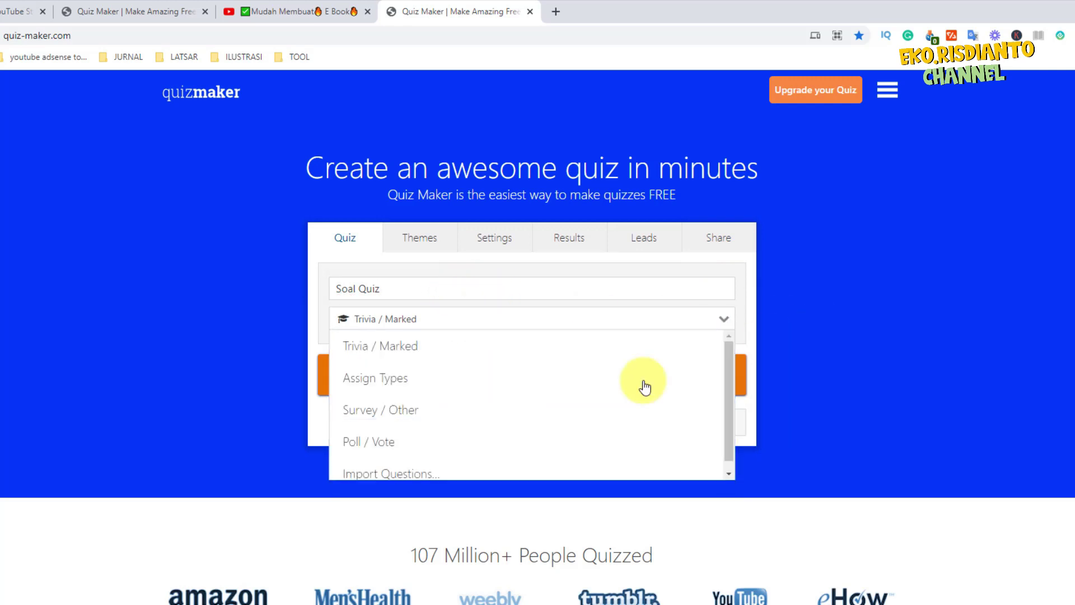
pyautogui.click(493, 377)
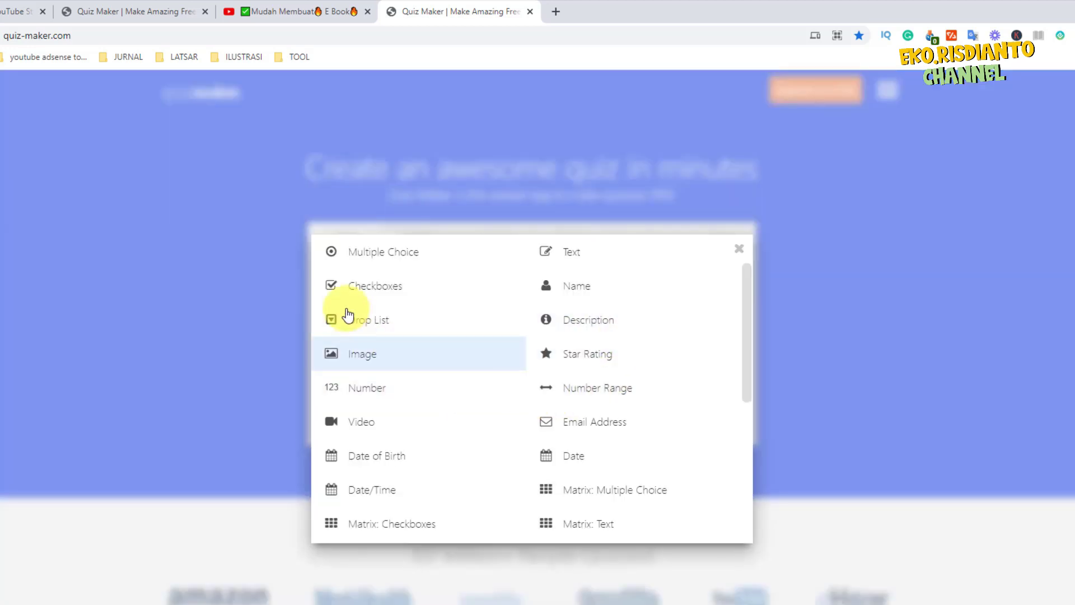
pyautogui.click(372, 260)
# Step: Enter 'Hewan Karnivora' with answers Harimau, Sapi, Kambing, ayam, marking Harimau correct
pyautogui.click(402, 411)
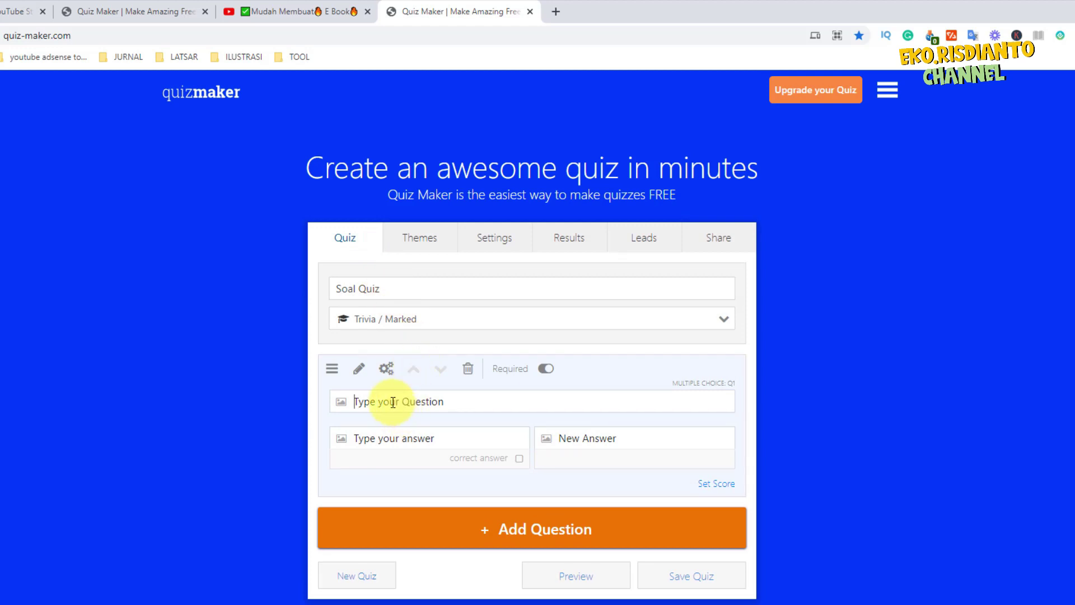
pyautogui.write('Hewan Karnivoara')
pyautogui.click(429, 401)
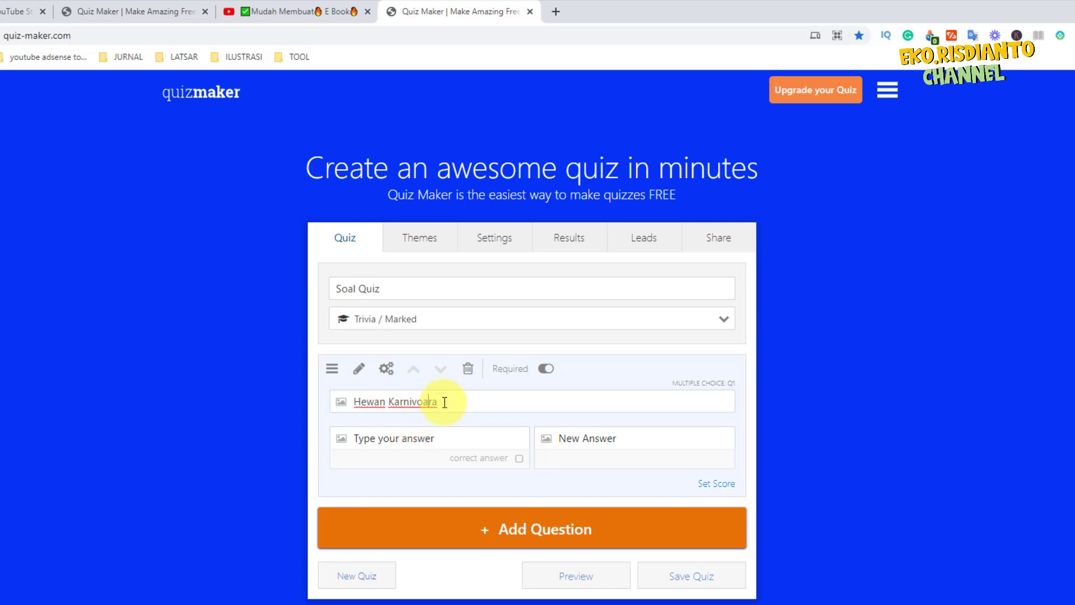
pyautogui.click(416, 442)
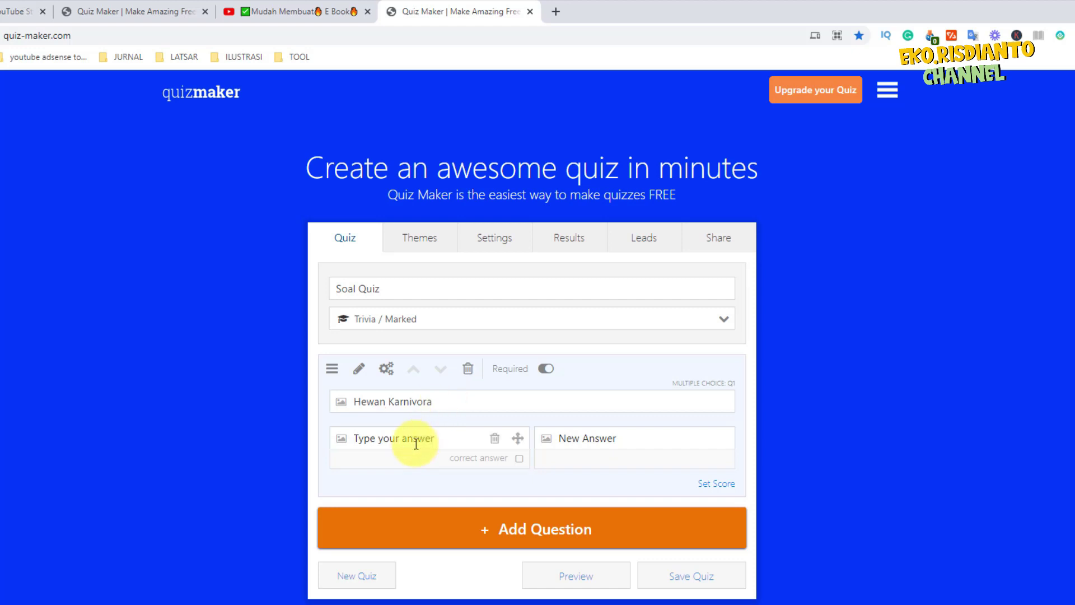
pyautogui.write('Harimau')
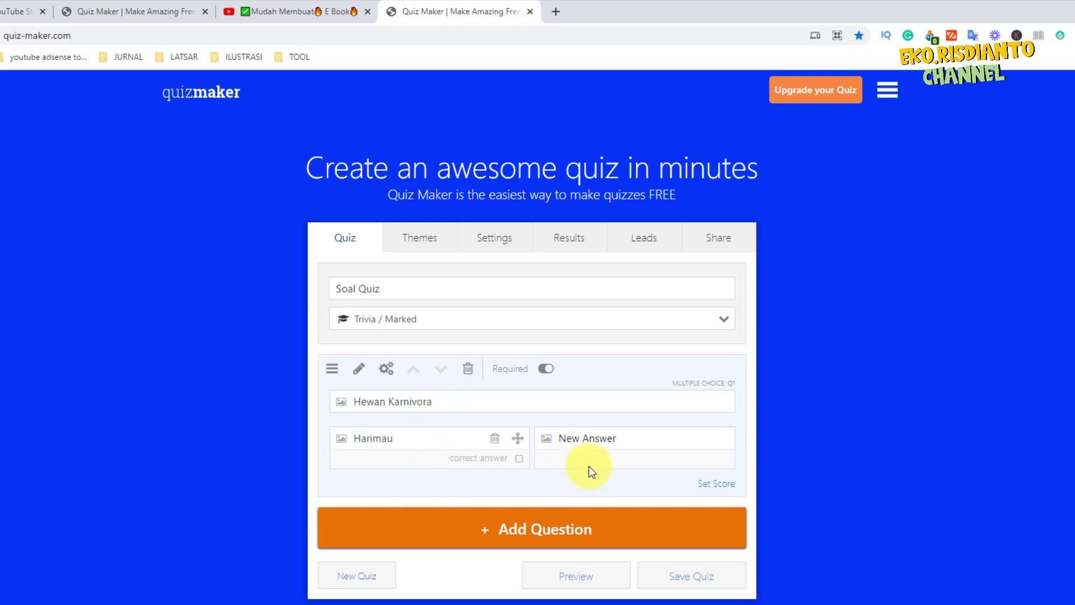
pyautogui.click(594, 446)
pyautogui.write('Sapi')
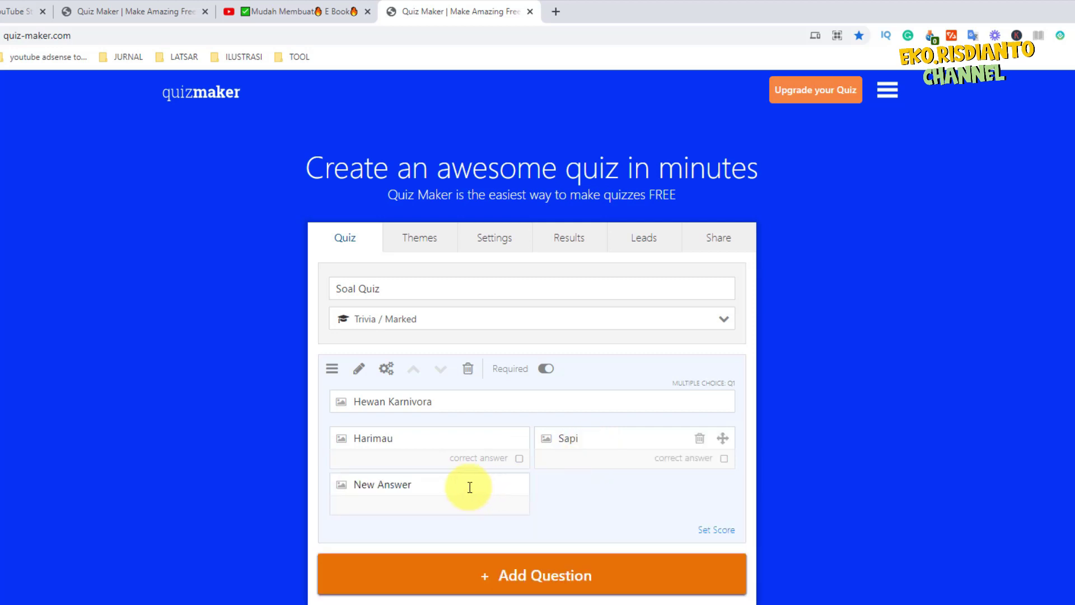
pyautogui.write('Kambing')
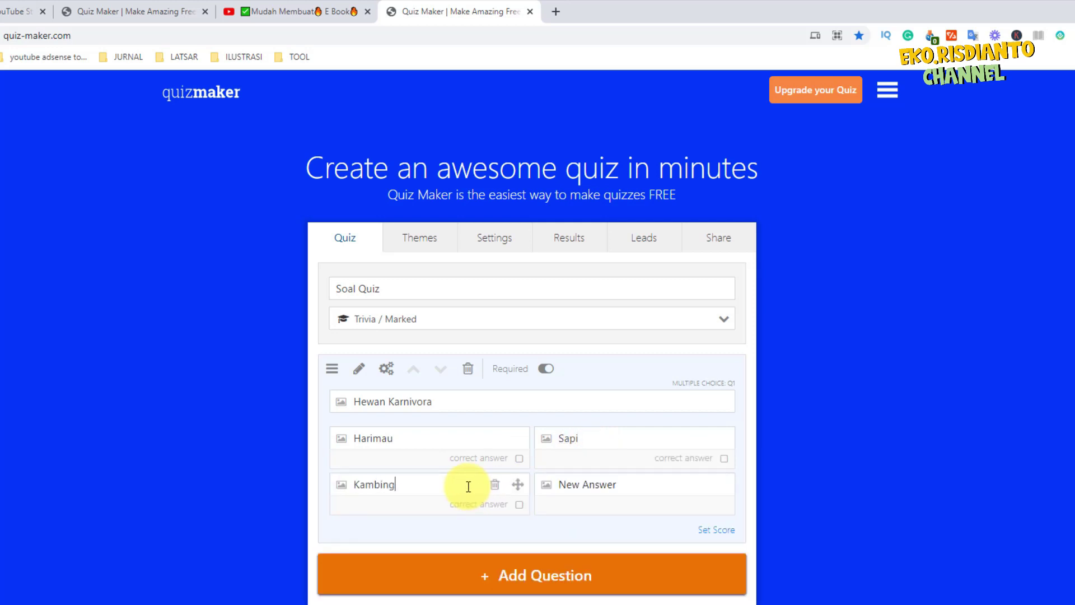
pyautogui.click(572, 485)
pyautogui.write('ayam')
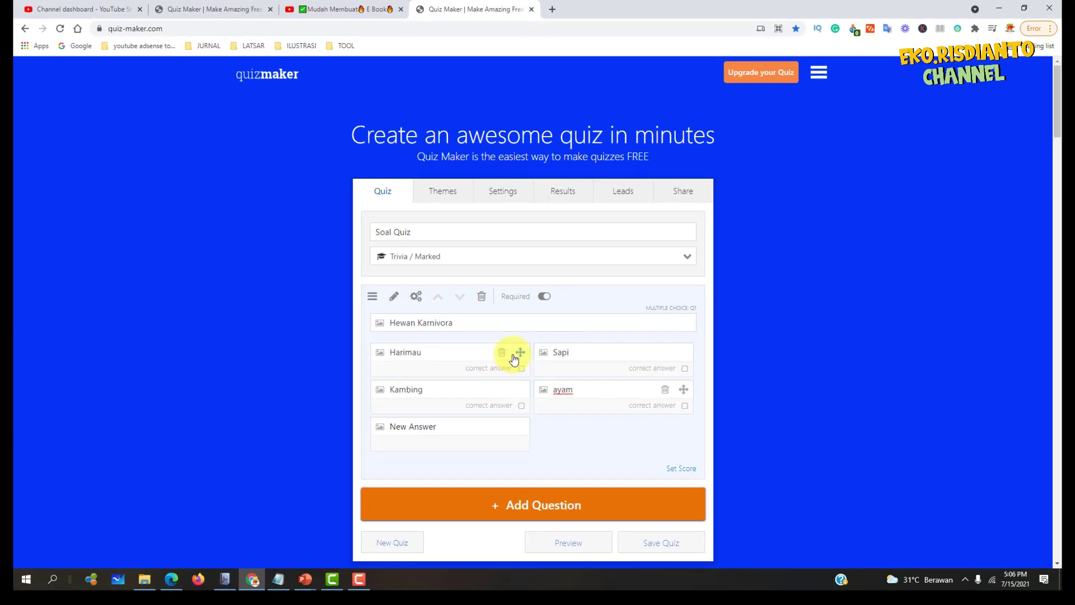
pyautogui.click(522, 369)
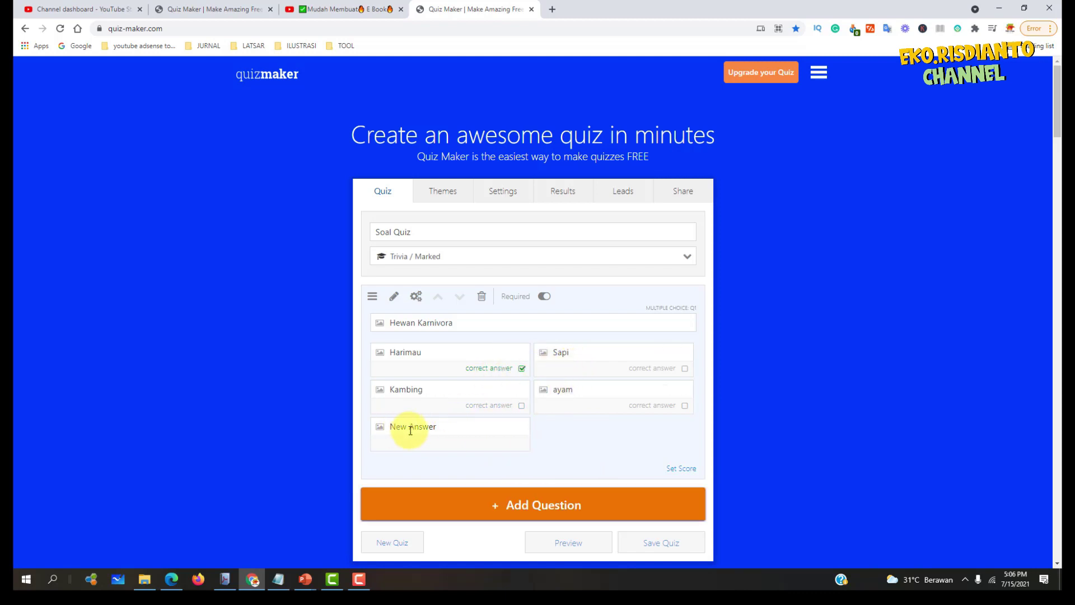
pyautogui.click(539, 507)
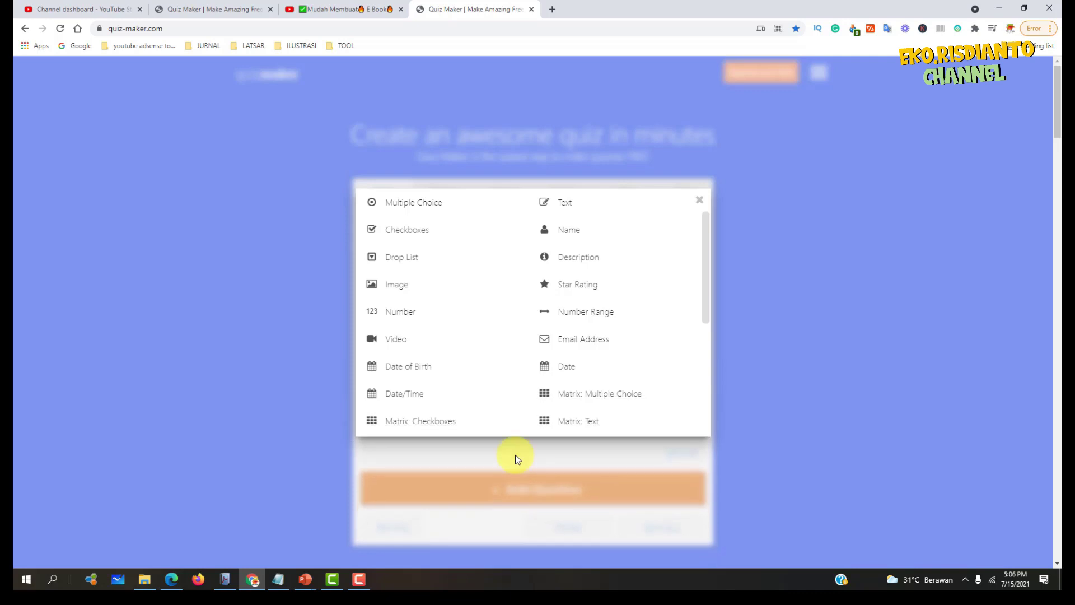
# Step: Make Q2 multiple choice: 'Hewan Herbivora' with Sapi, Harimau, Anjing, Singa, Sapi correct
pyautogui.click(424, 204)
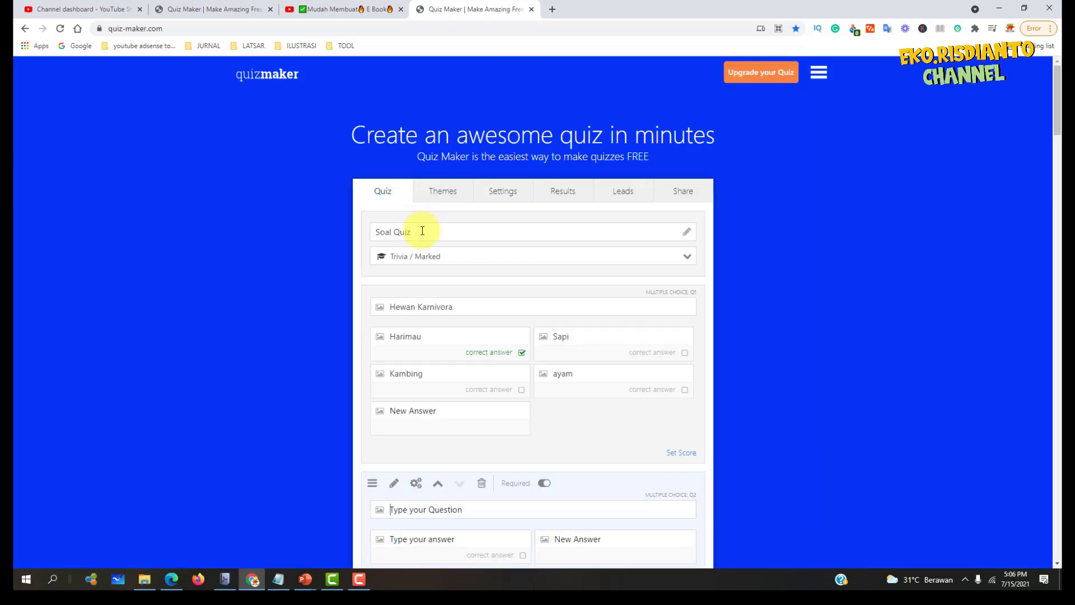
pyautogui.click(425, 405)
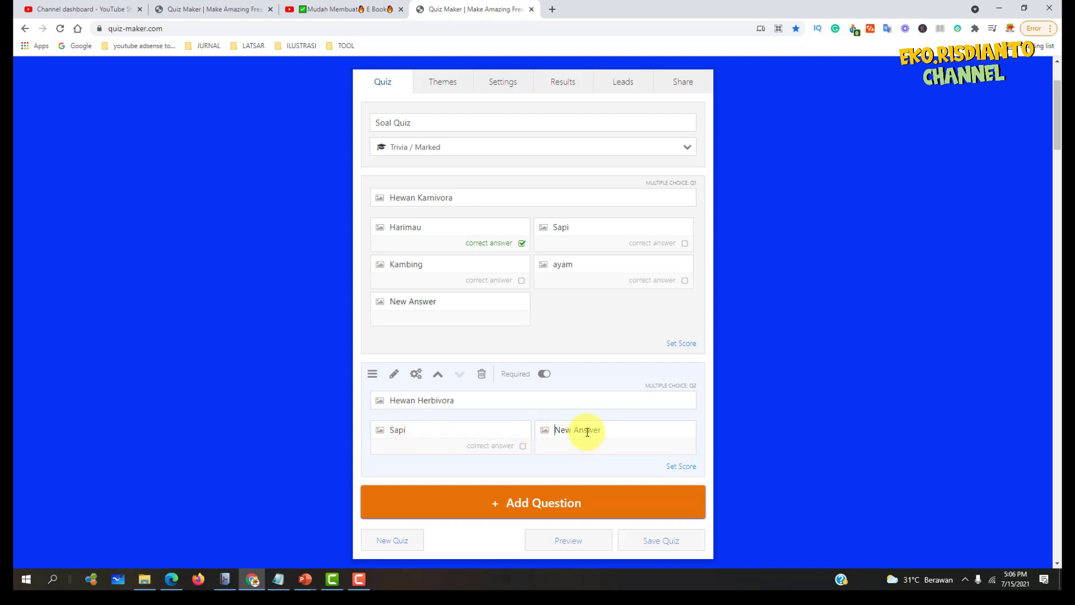
pyautogui.write('Harimau')
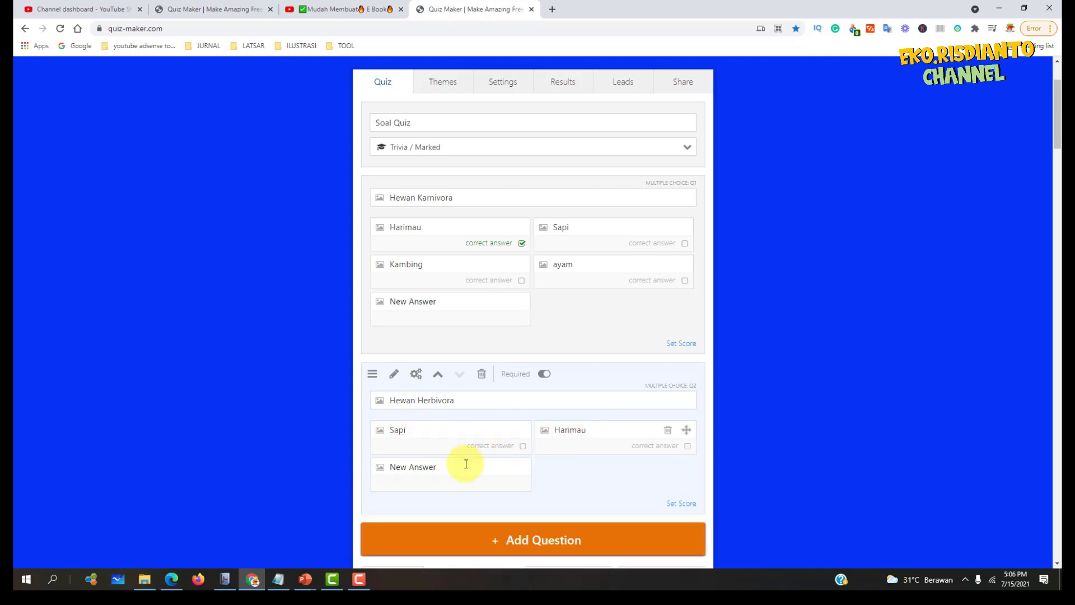
pyautogui.click(445, 467)
pyautogui.write('Anjing')
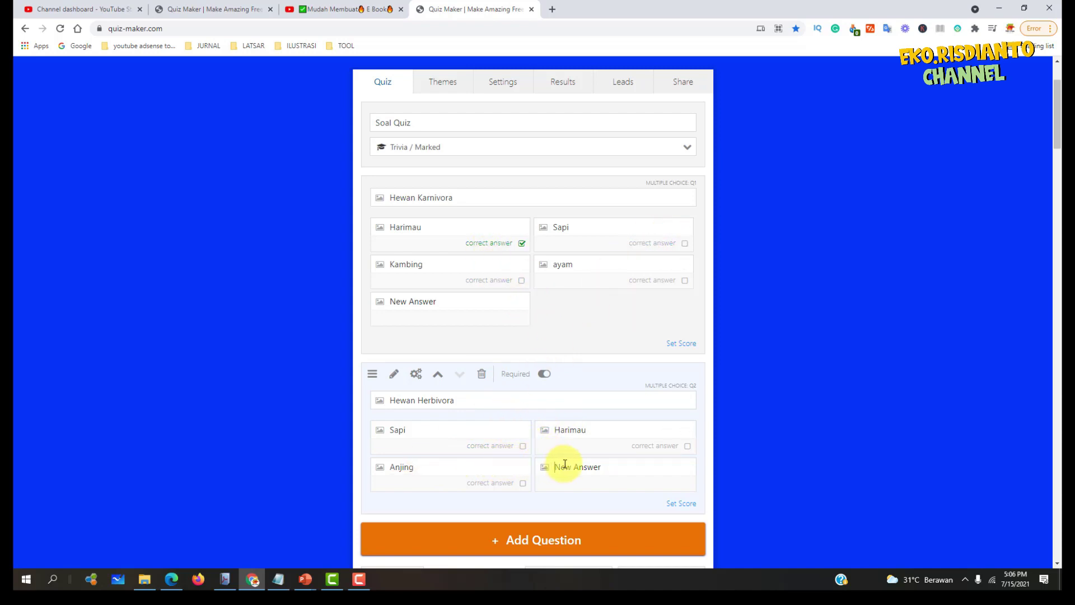
pyautogui.write('Singa')
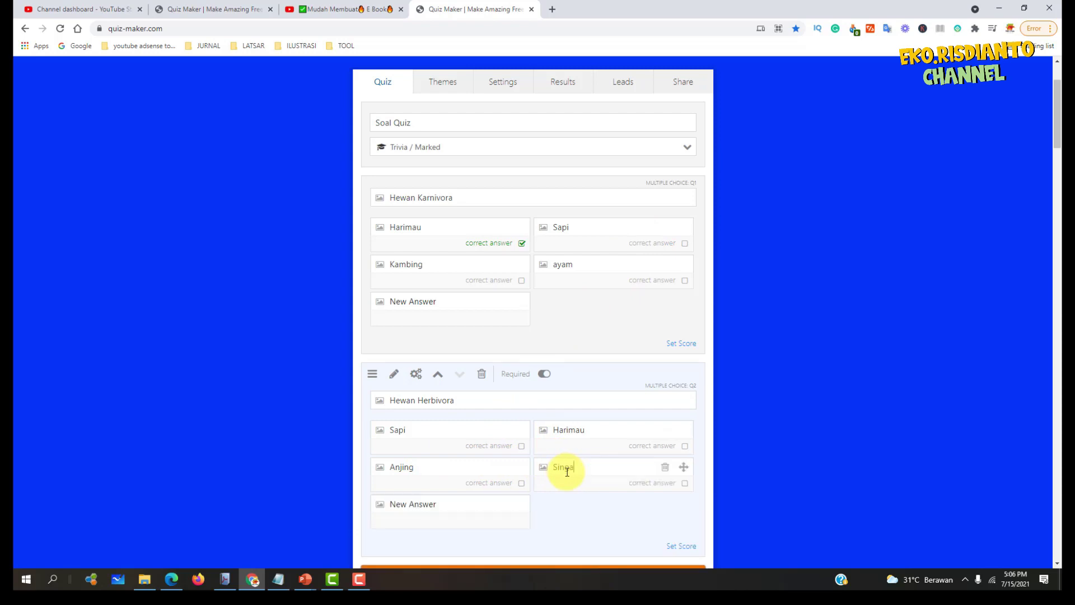
pyautogui.click(522, 447)
pyautogui.scroll(-4, 599, 386)
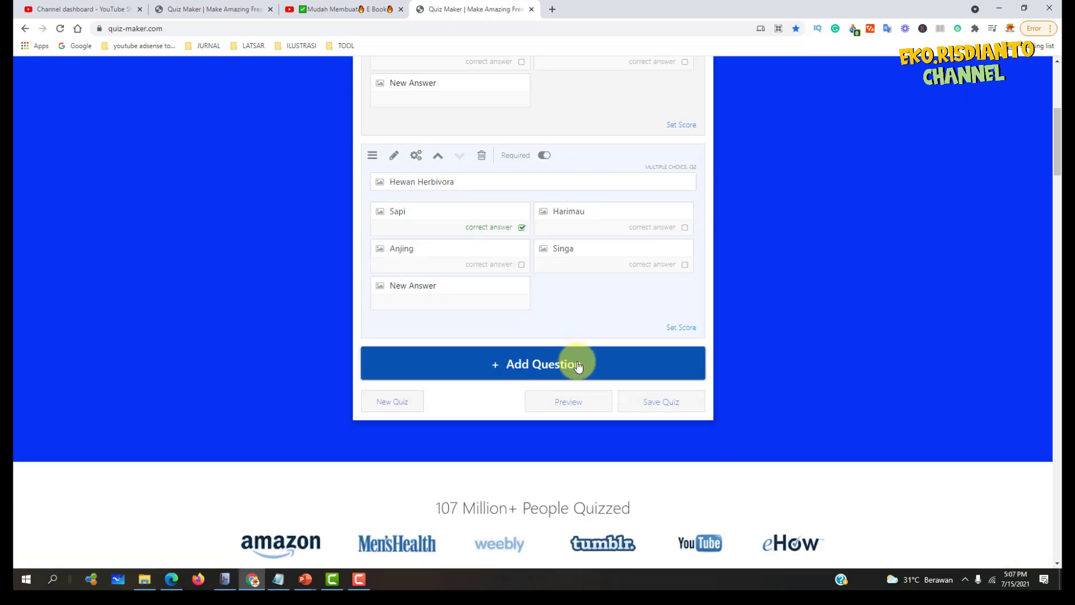
pyautogui.scroll(2, 697, 299)
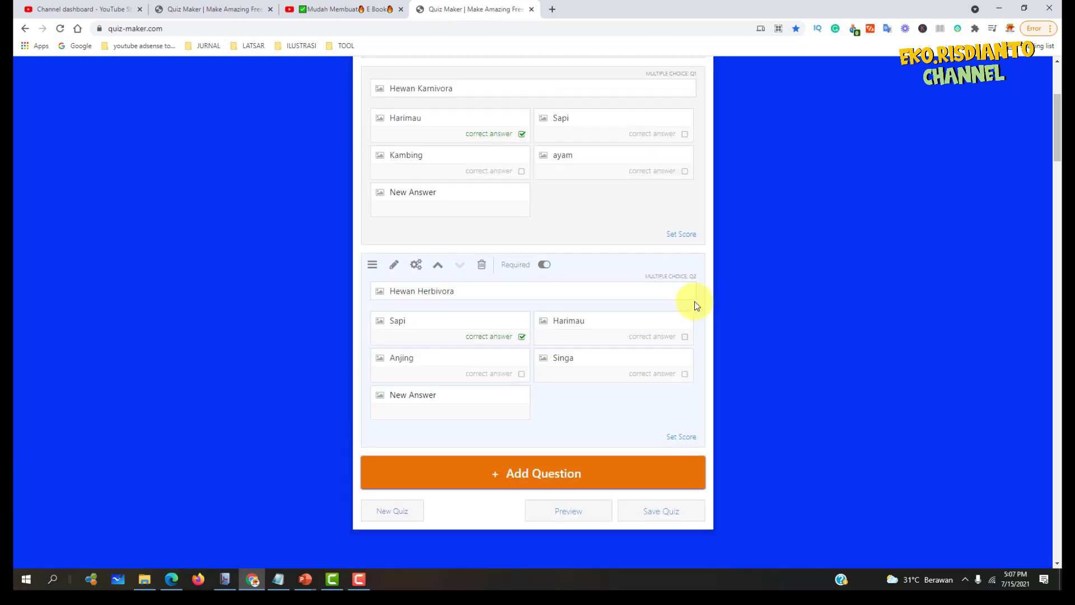
pyautogui.scroll(2, 695, 302)
pyautogui.scroll(-2, 700, 387)
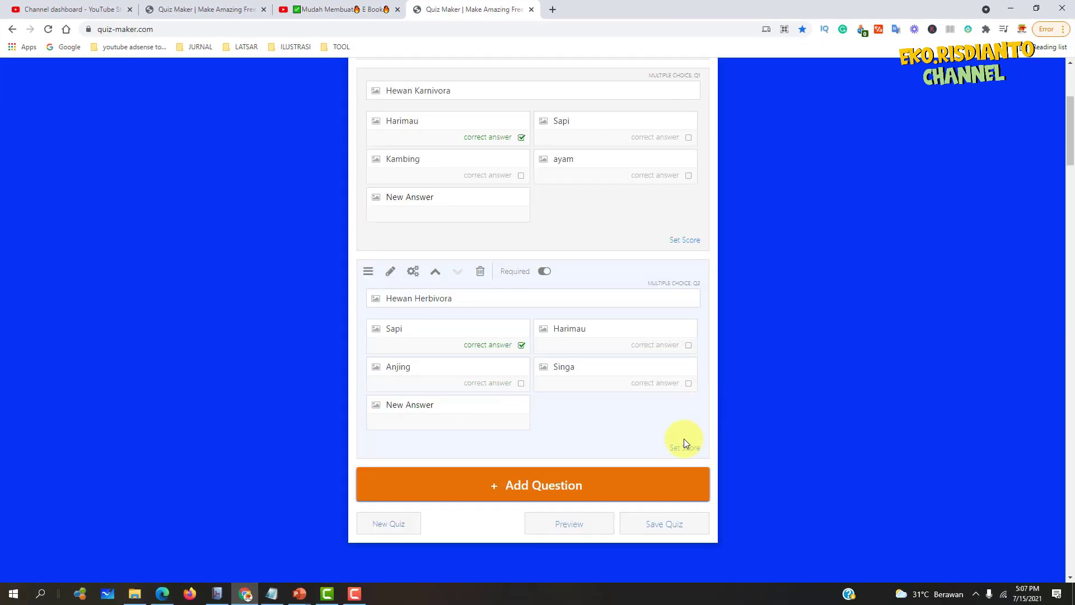
# Step: Apply the Tropical theme to the quiz and save it so its share link appears
pyautogui.click(649, 529)
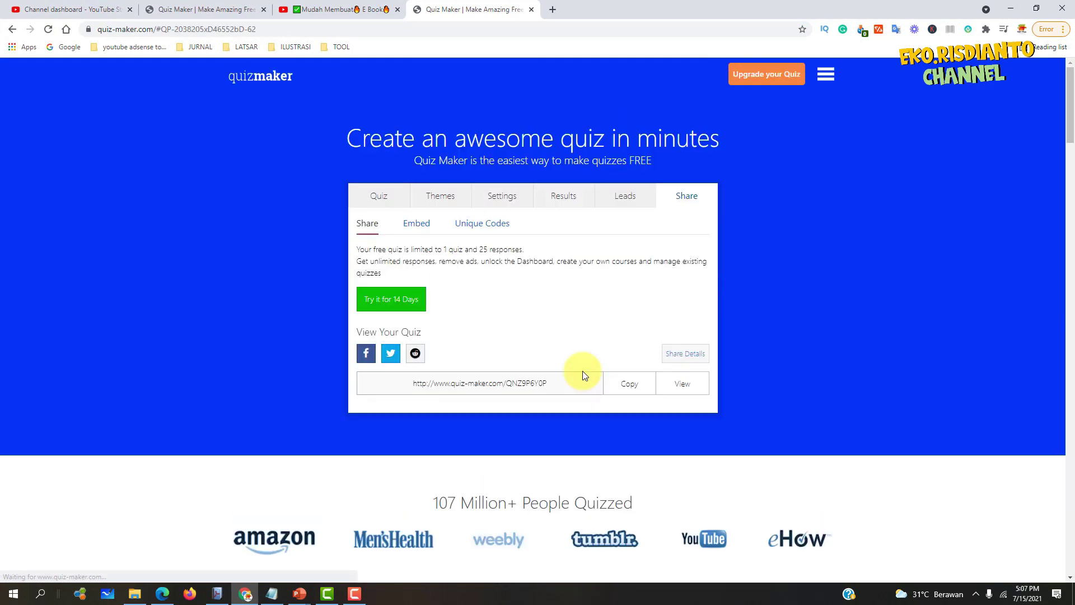
pyautogui.click(445, 204)
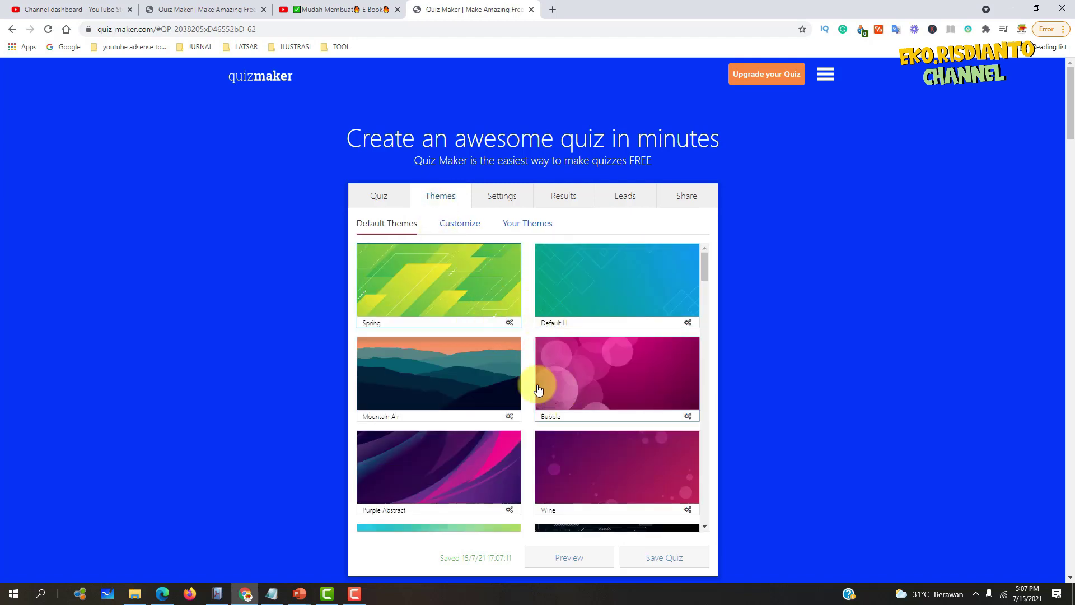
pyautogui.scroll(-3, 563, 369)
pyautogui.scroll(3, 565, 361)
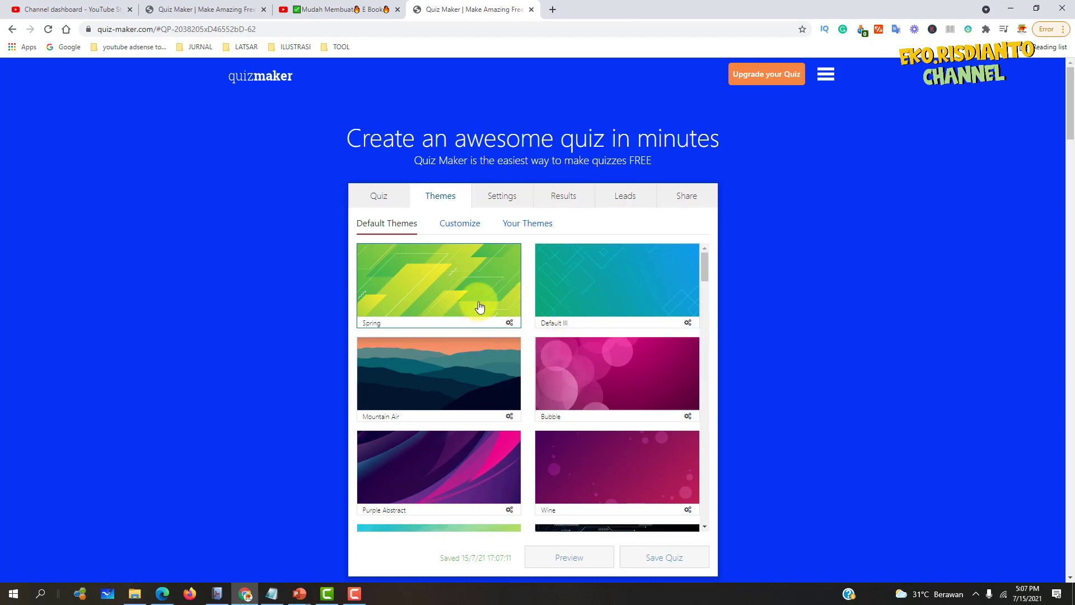
pyautogui.scroll(-3, 616, 375)
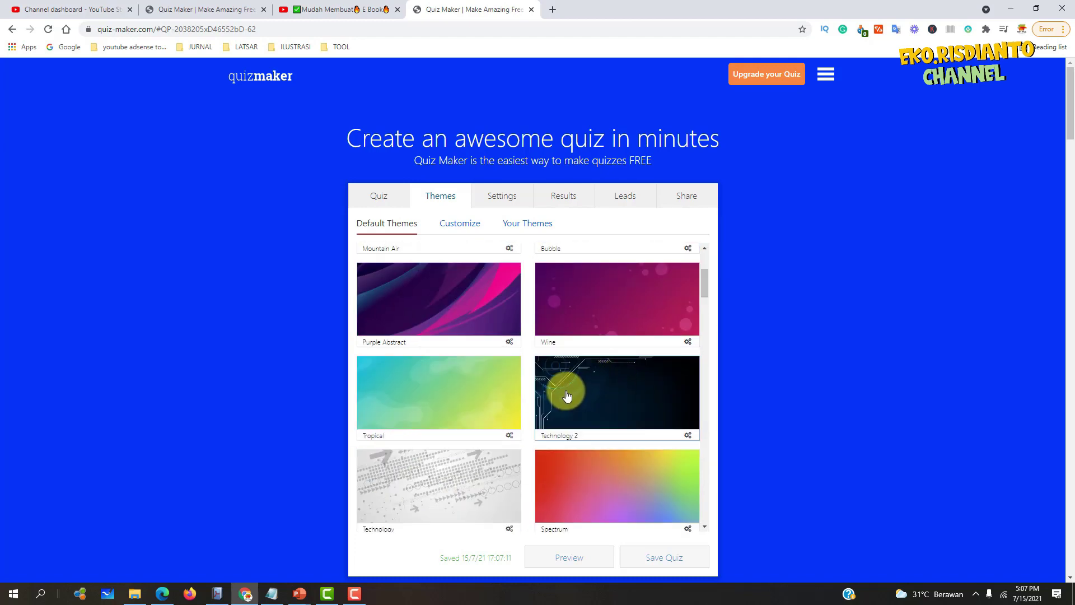
pyautogui.click(507, 385)
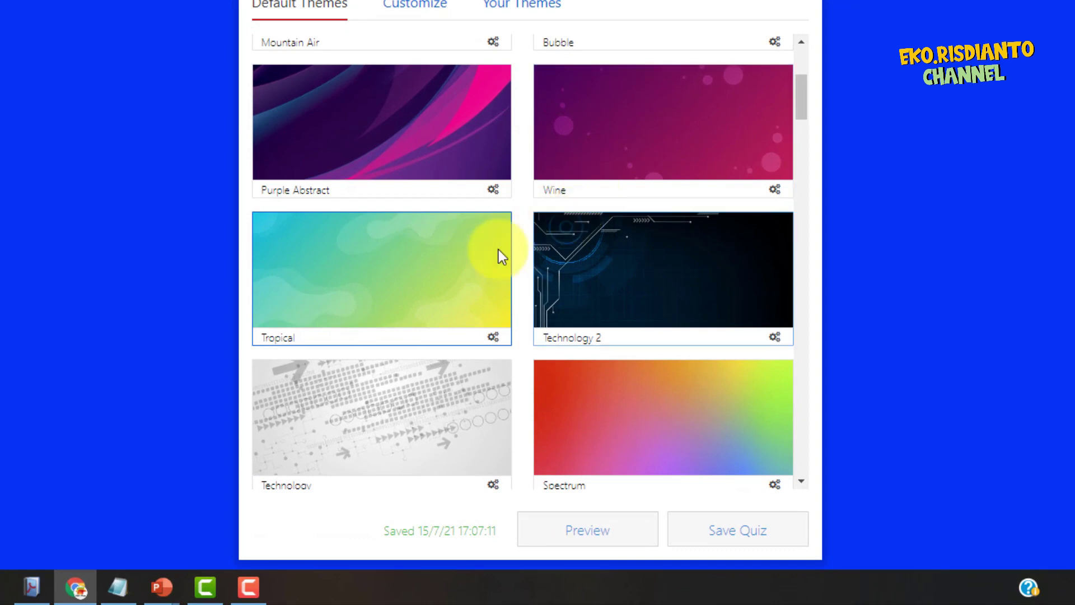
pyautogui.scroll(-3, 578, 116)
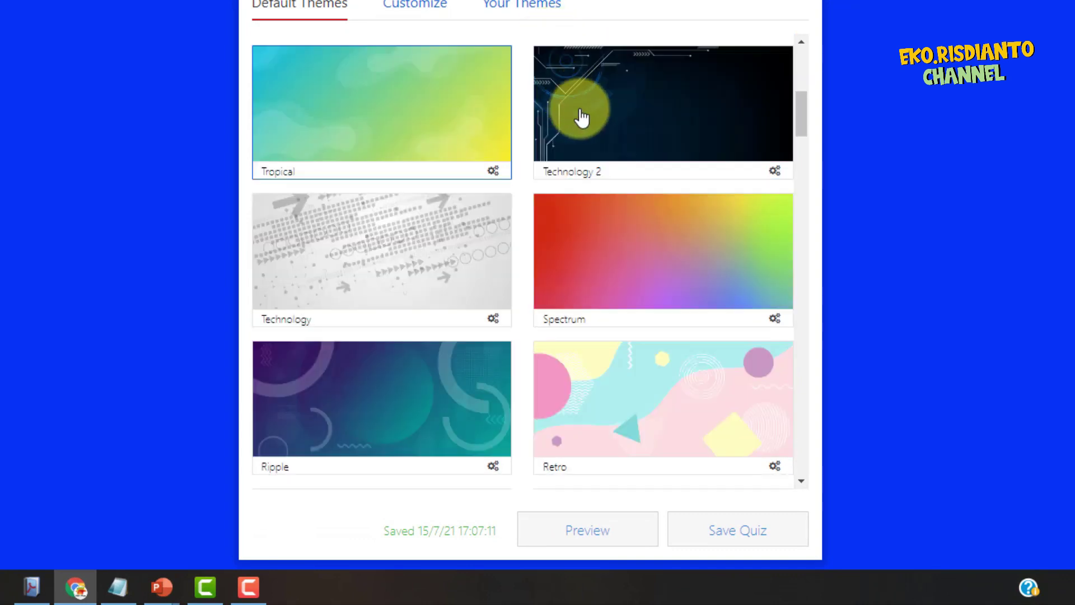
pyautogui.scroll(-2, 689, 415)
pyautogui.click(715, 531)
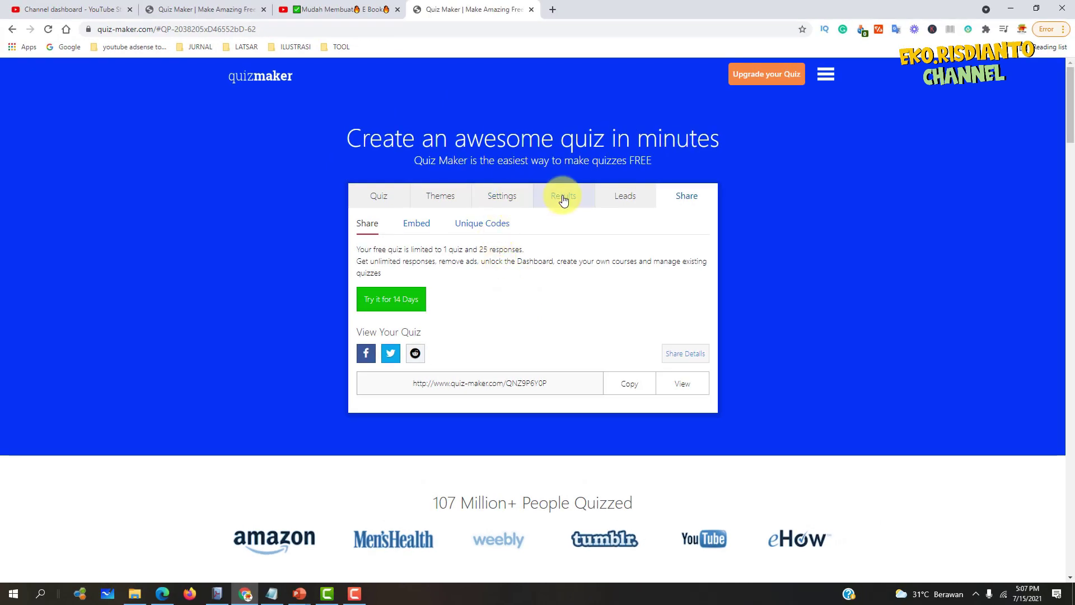
pyautogui.click(514, 201)
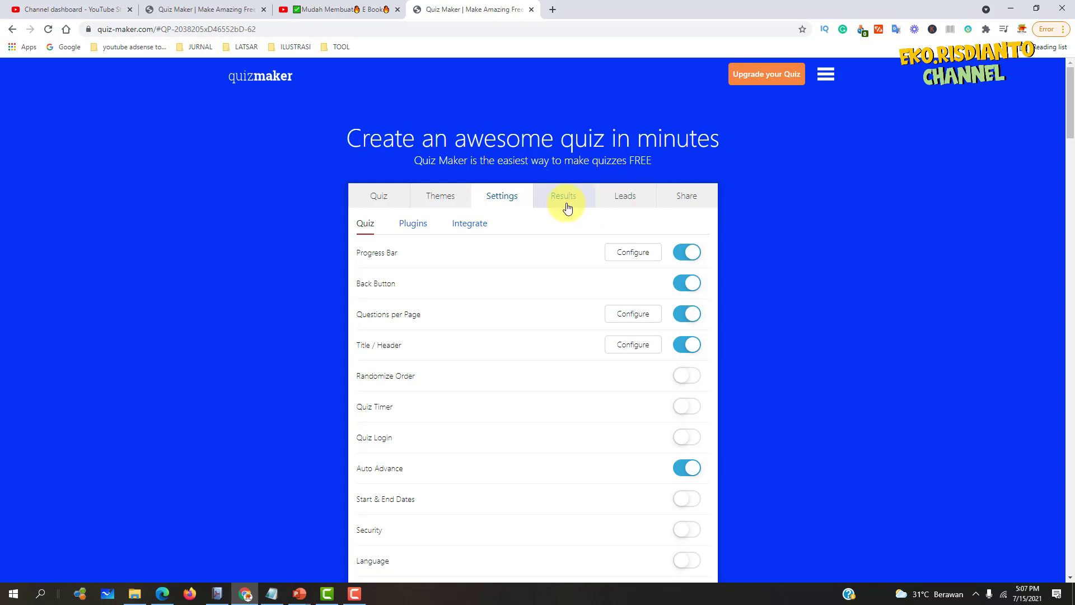
pyautogui.click(690, 202)
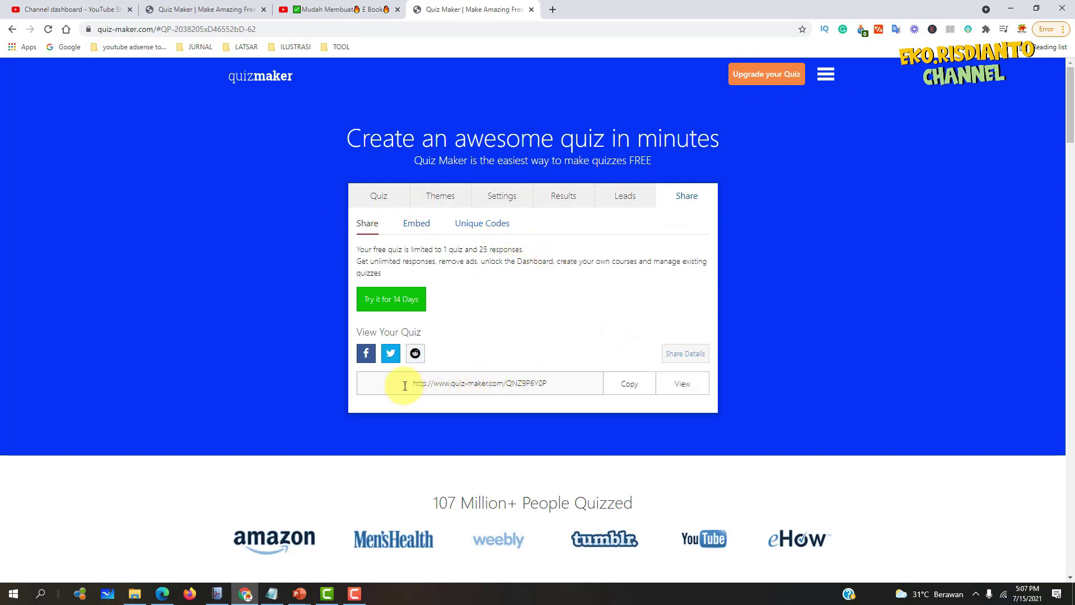
pyautogui.moveTo(401, 384); pyautogui.dragTo(580, 388)
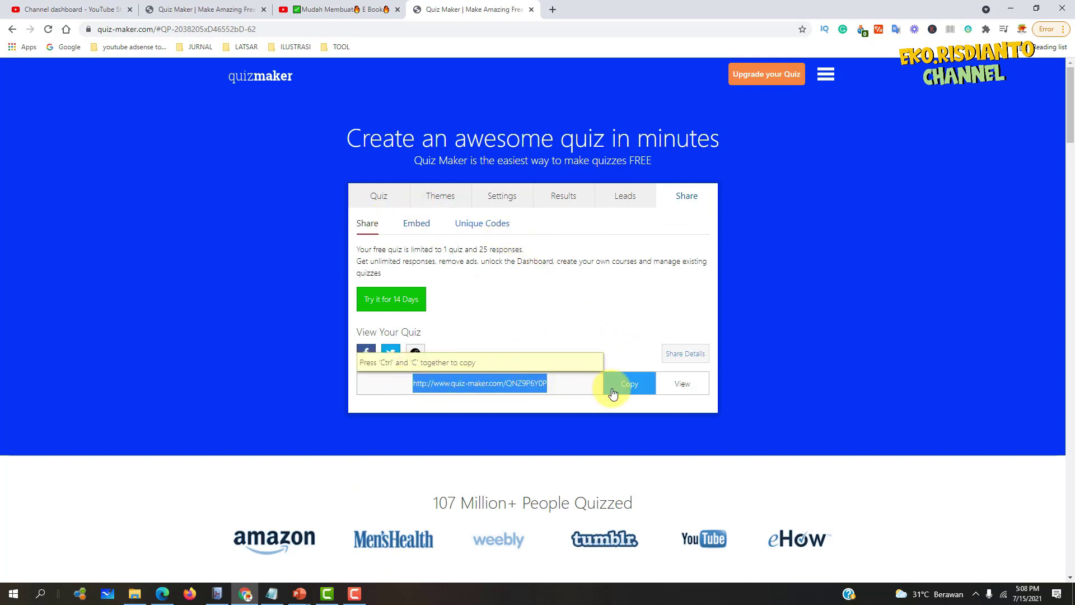
pyautogui.click(662, 339)
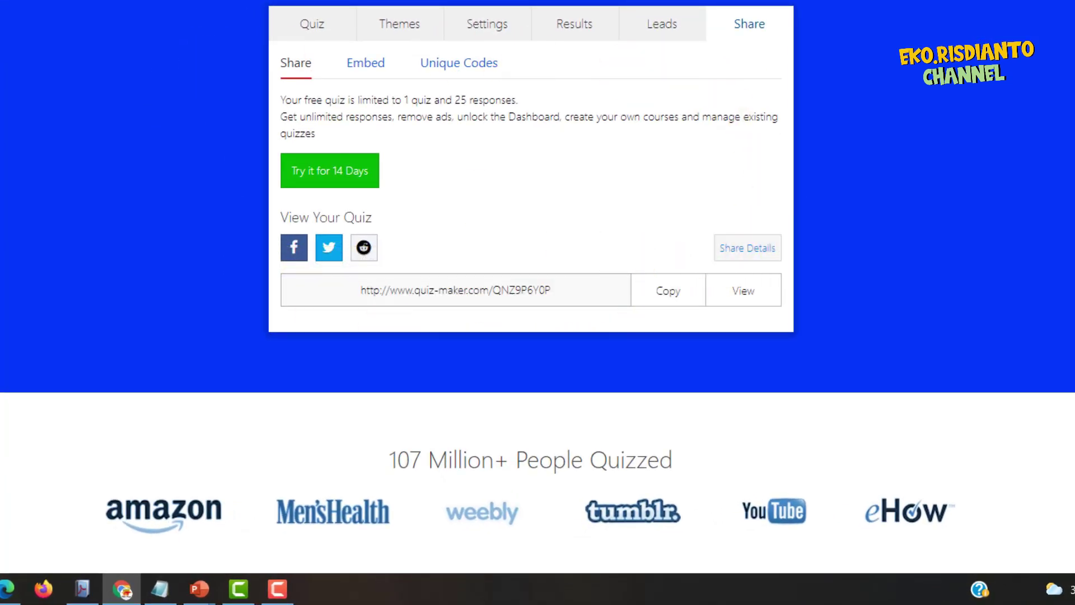
# Step: Close the quiz pop-up and open page 5 in the page editor
pyautogui.click(82, 588)
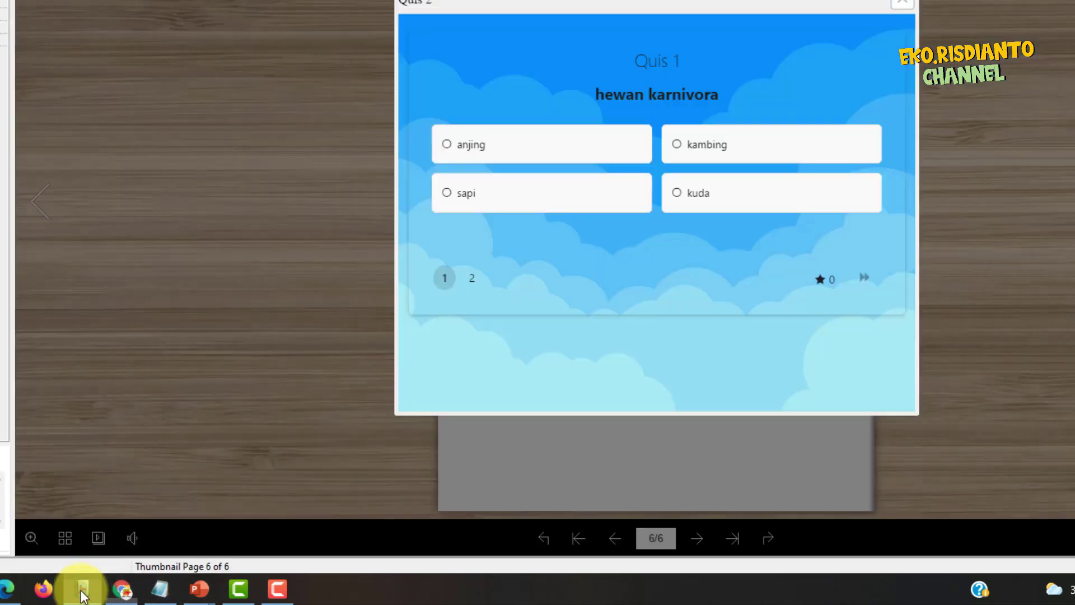
pyautogui.click(901, 3)
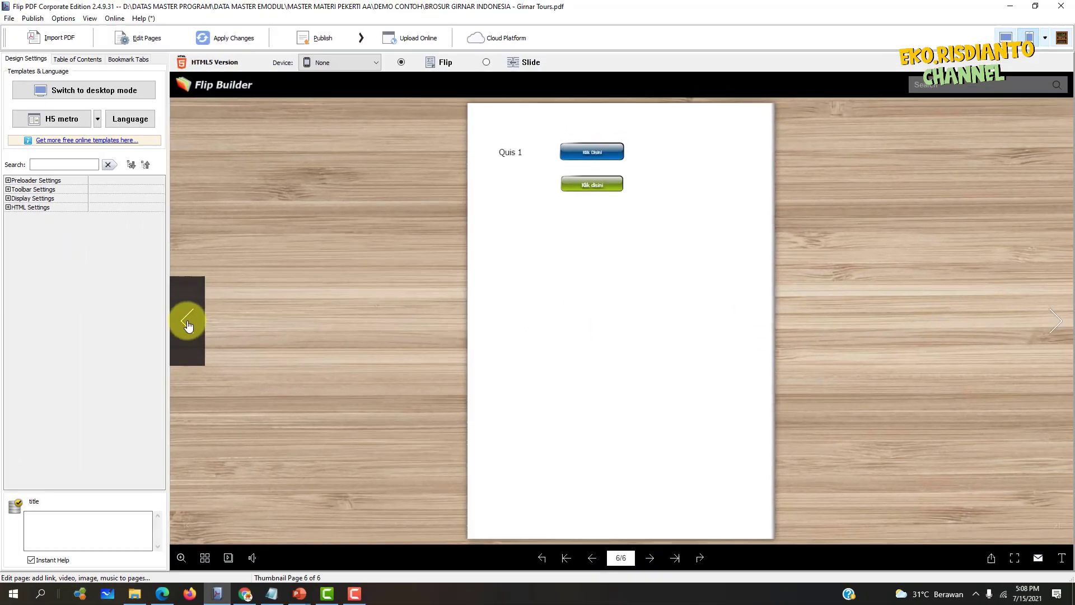
pyautogui.click(189, 322)
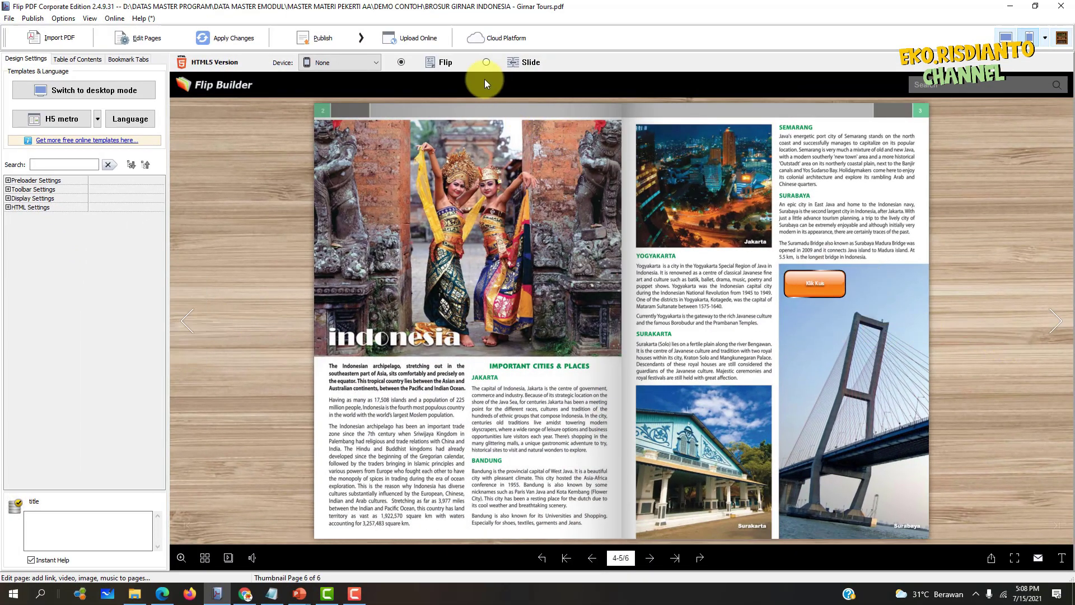
pyautogui.click(144, 41)
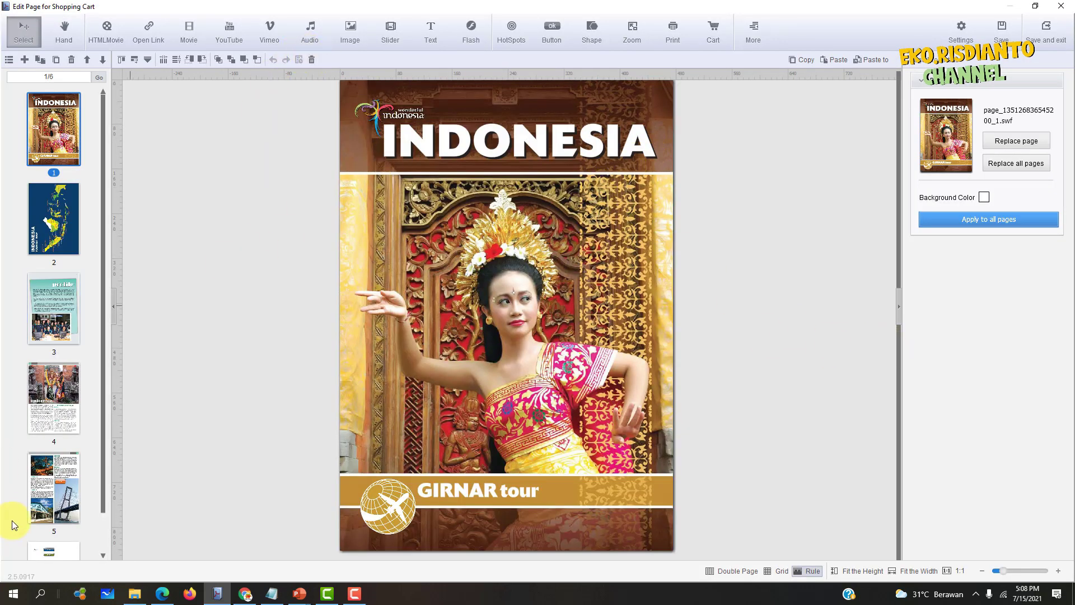
pyautogui.click(42, 504)
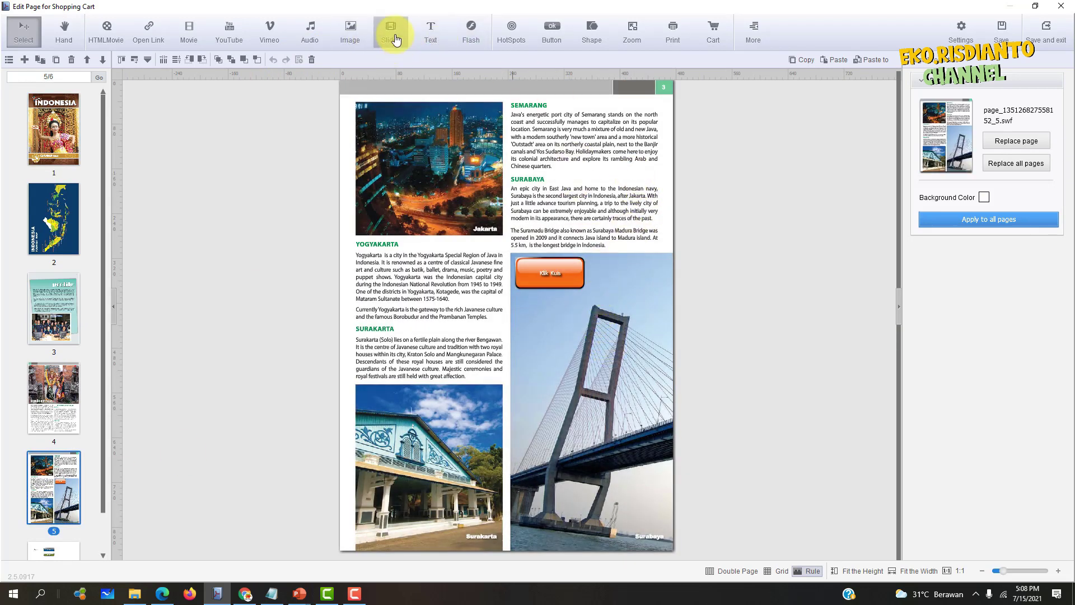
# Step: Draw a yellow-style button beside the Klik Kuis button on page 5
pyautogui.click(557, 36)
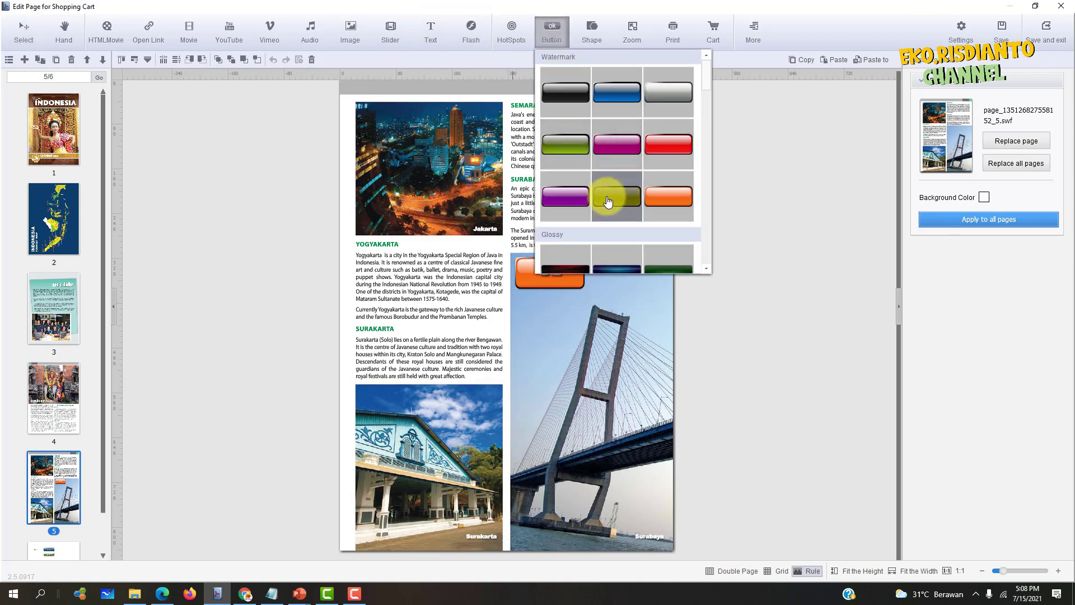
pyautogui.click(618, 205)
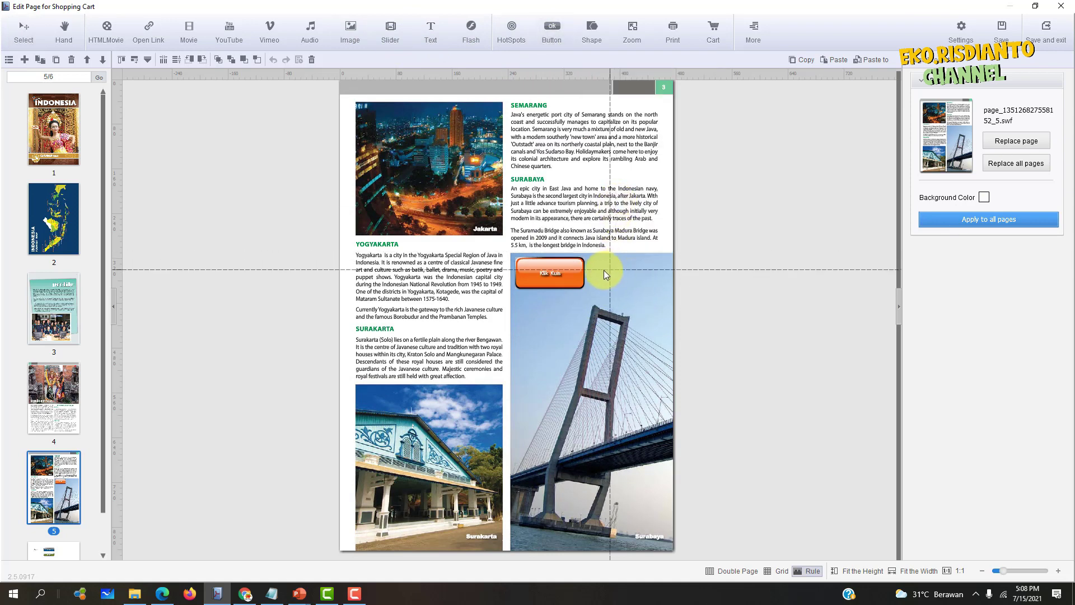
pyautogui.moveTo(592, 260); pyautogui.dragTo(664, 288)
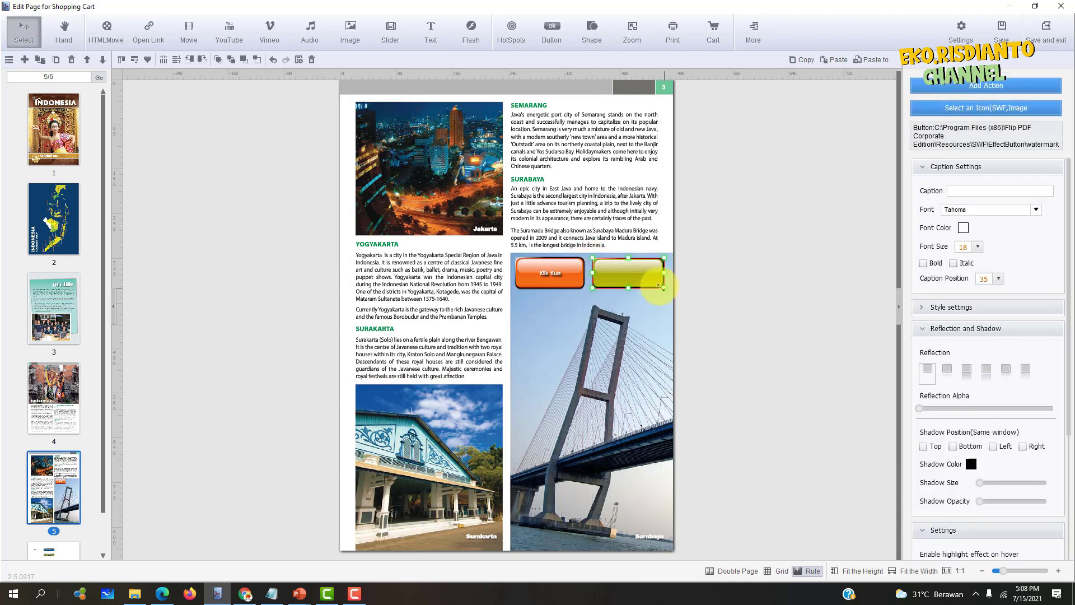
# Step: Caption the new button 'Klik Quis 2' in Tahoma at font size about 9.8
pyautogui.click(957, 193)
pyautogui.write('Klik Quis 2')
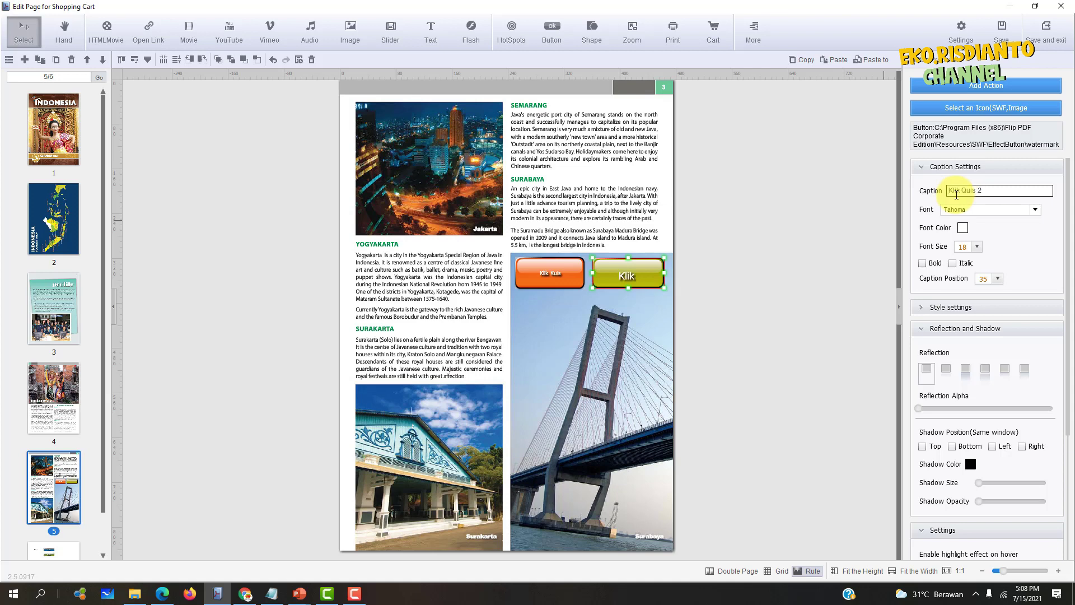
pyautogui.press('Return')
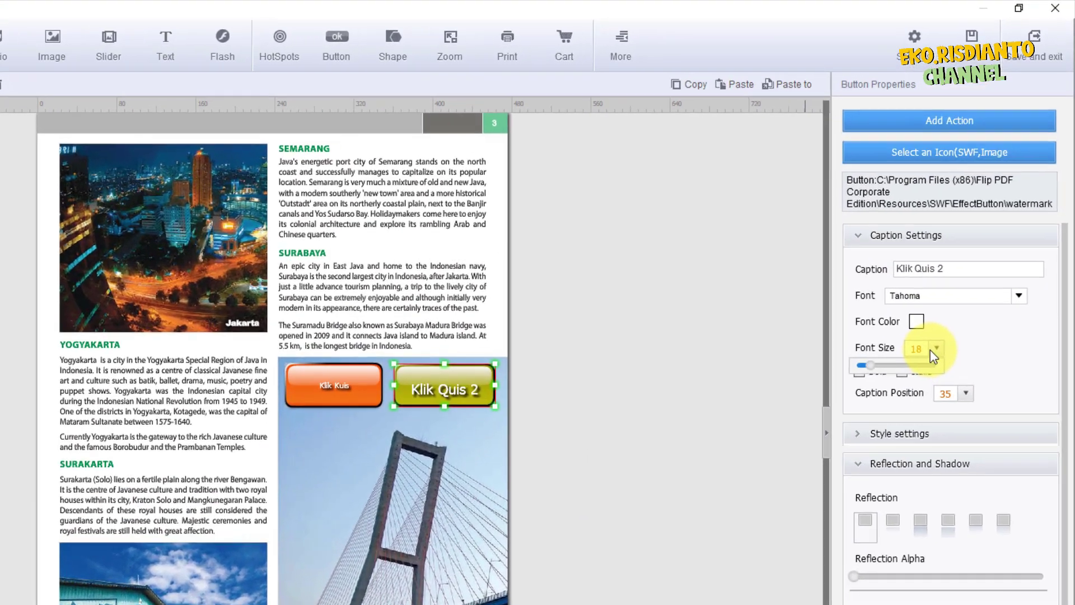
pyautogui.click(977, 247)
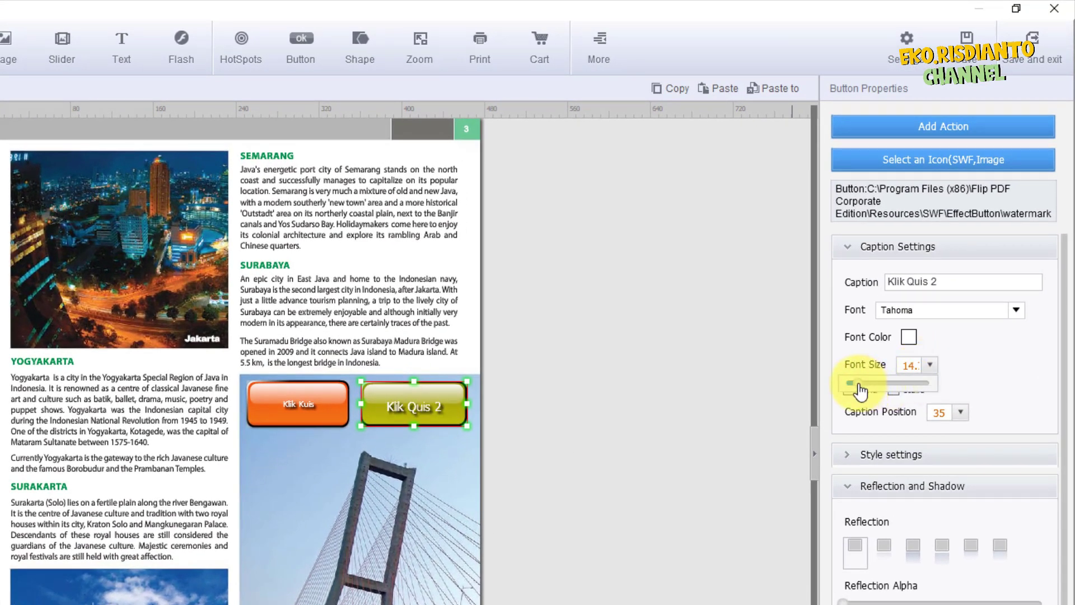
pyautogui.moveTo(861, 392); pyautogui.dragTo(858, 394)
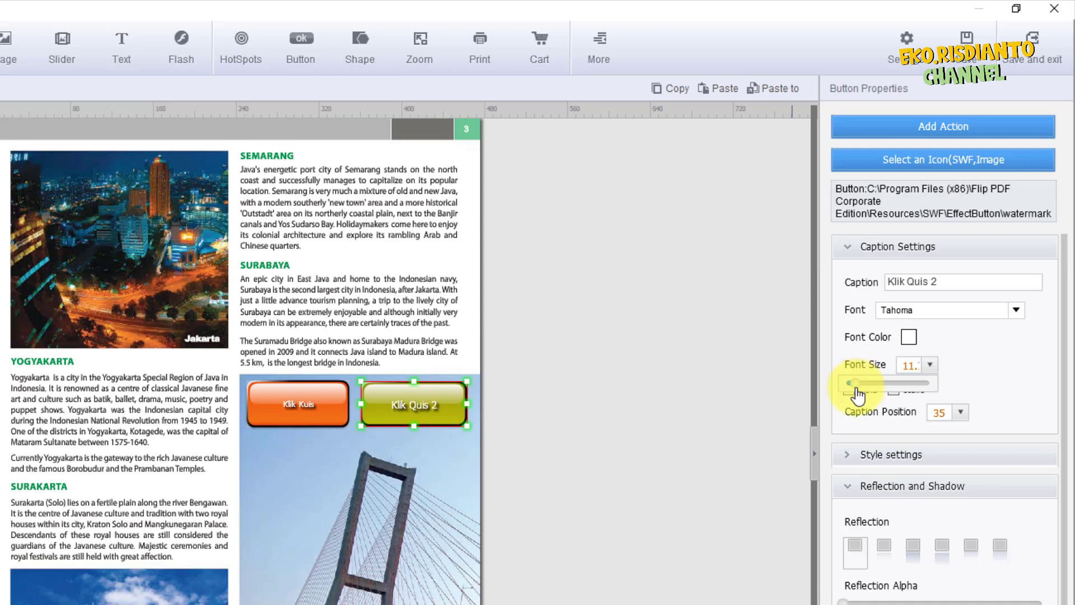
pyautogui.moveTo(857, 395); pyautogui.dragTo(855, 396)
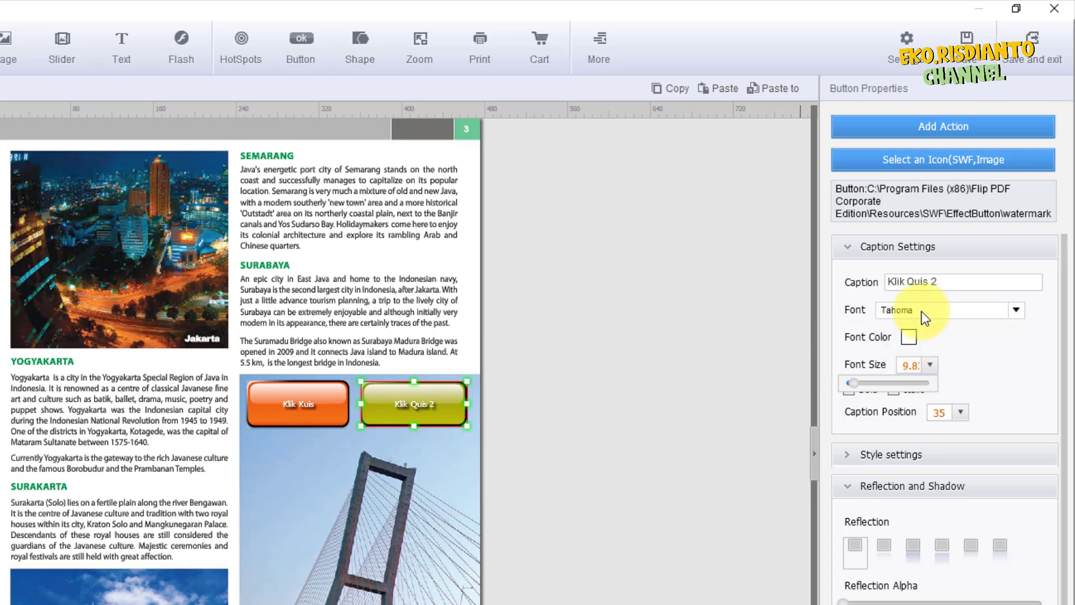
pyautogui.click(1015, 312)
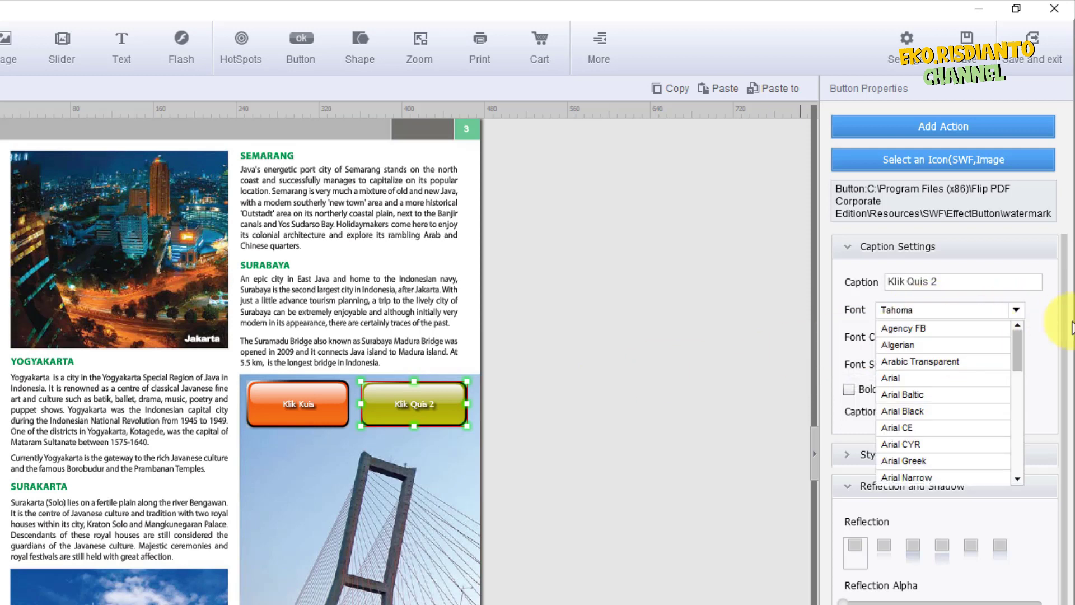
pyautogui.click(1047, 318)
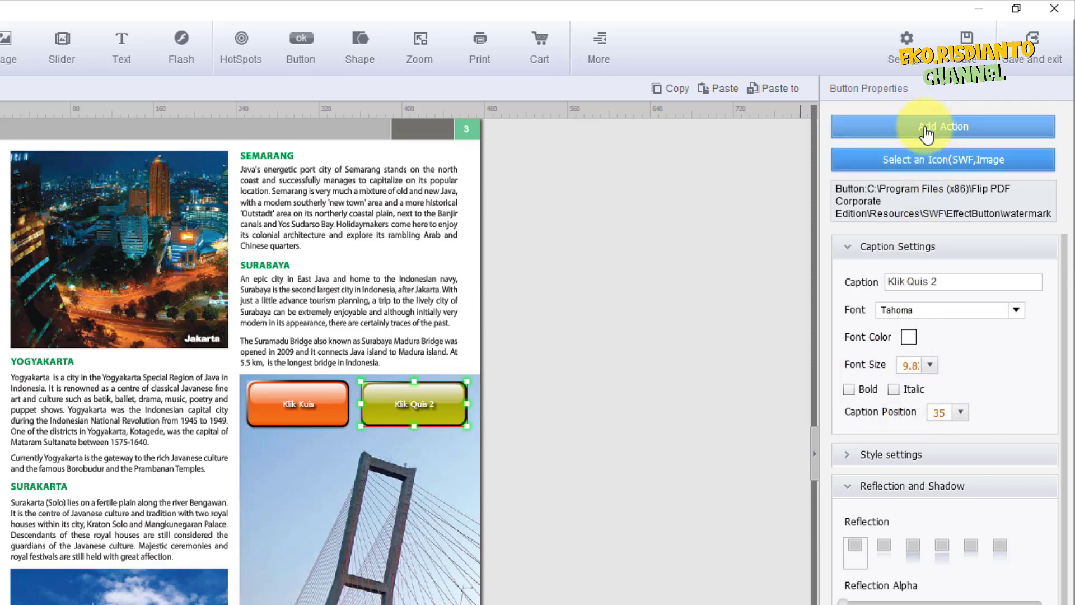
# Step: Add an Open Embed HTML Window action using the quiz-maker.com share link as its address
pyautogui.click(959, 132)
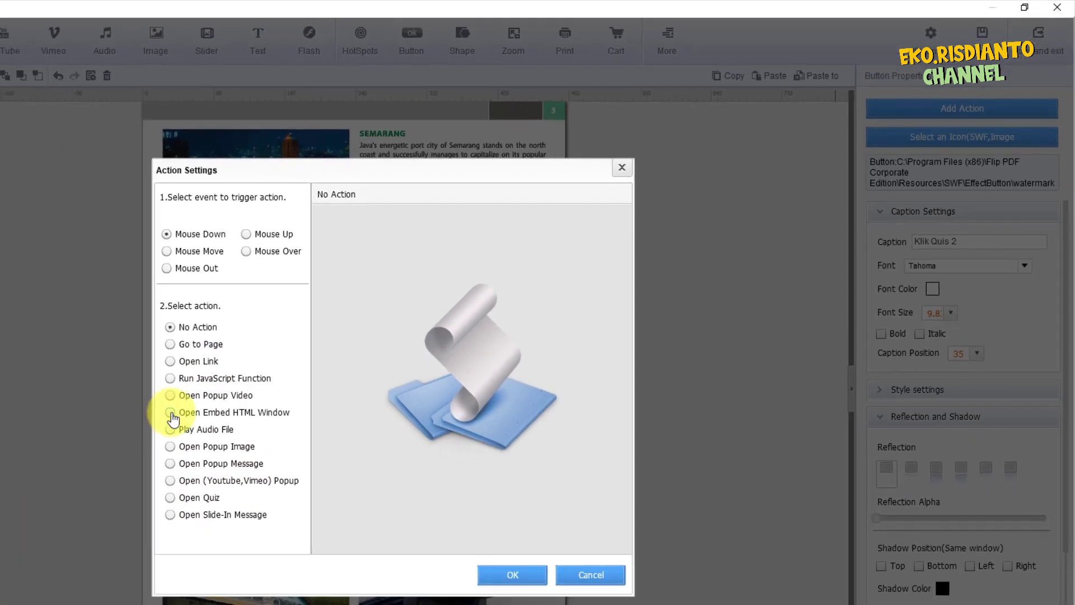
pyautogui.click(171, 414)
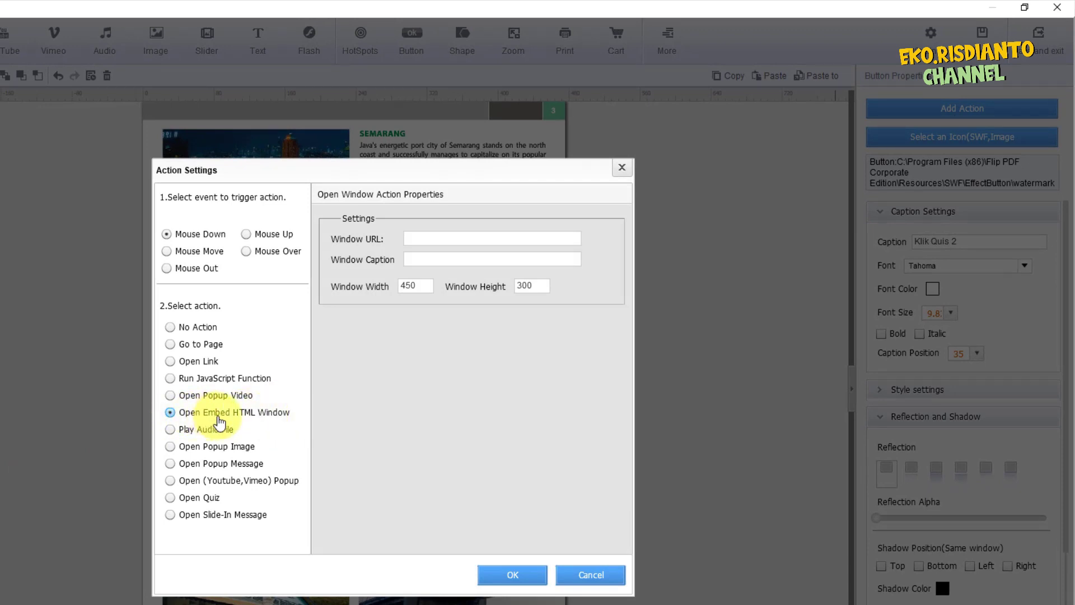
pyautogui.click(430, 241)
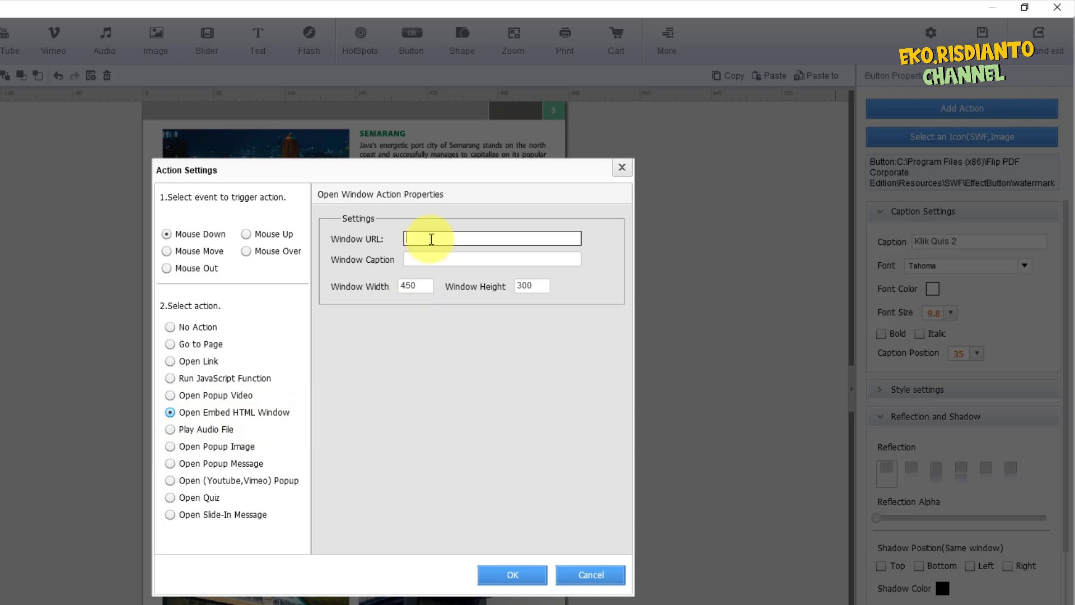
pyautogui.hotkey('ctrl', 'v')
pyautogui.moveTo(456, 238); pyautogui.dragTo(327, 241)
pyautogui.hotkey('ctrl', 'x')
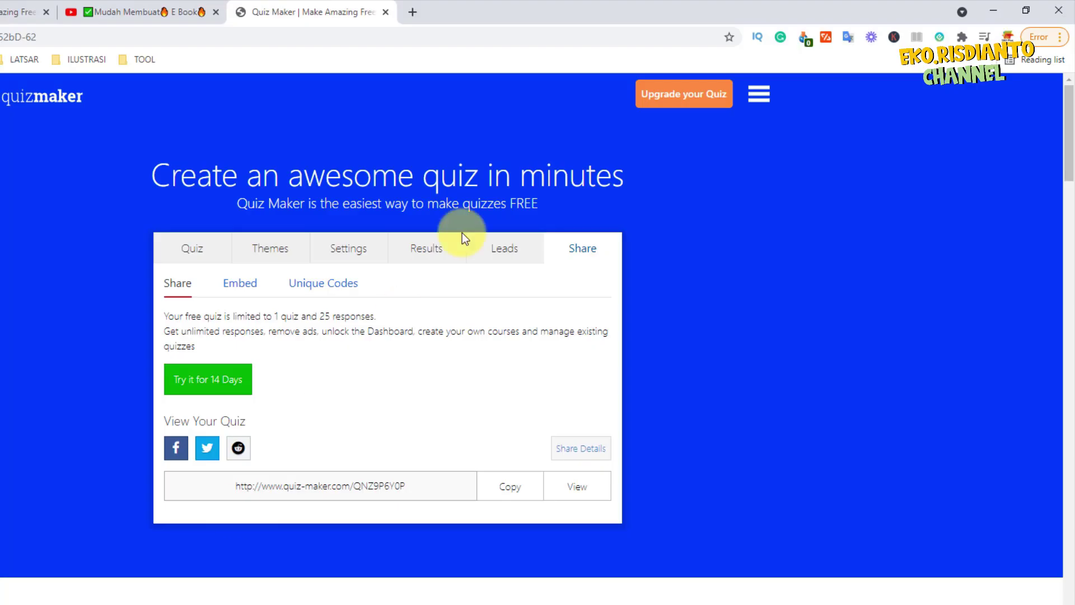
pyautogui.click(311, 486)
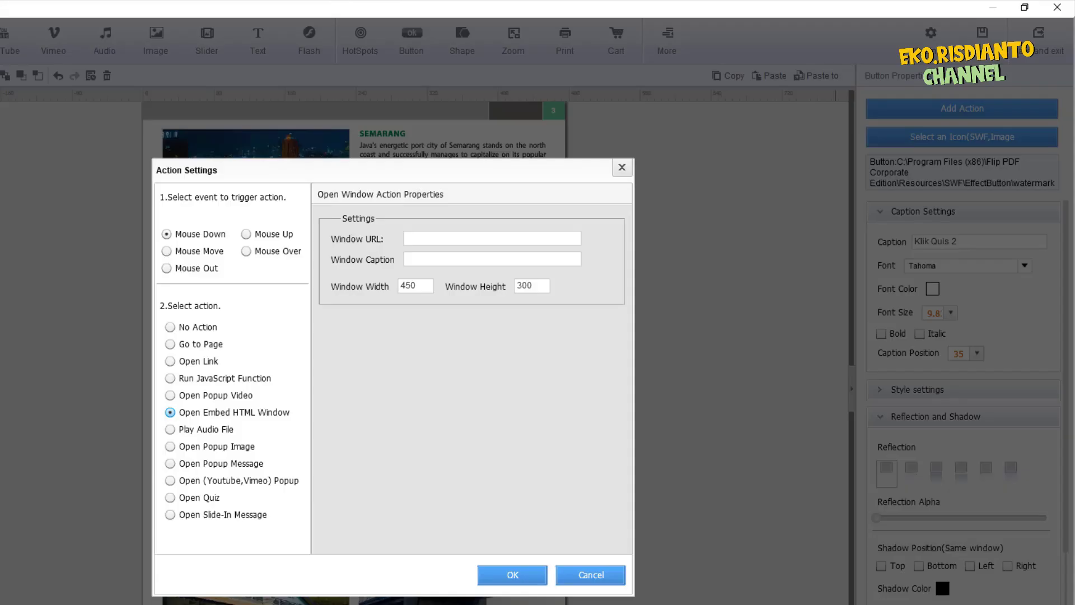
pyautogui.click(452, 237)
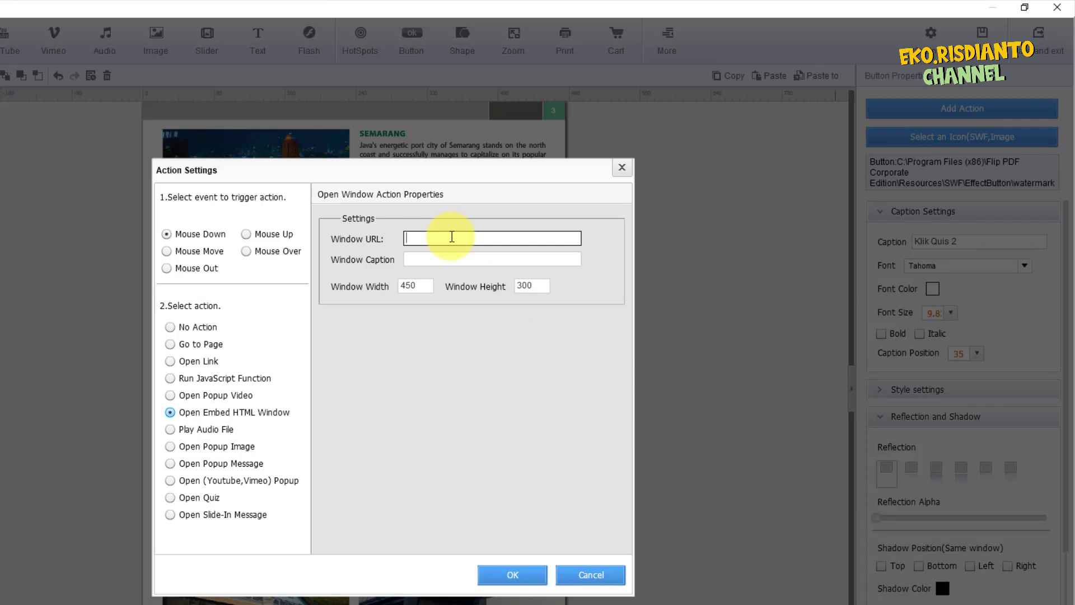
pyautogui.hotkey('ctrl', 'v')
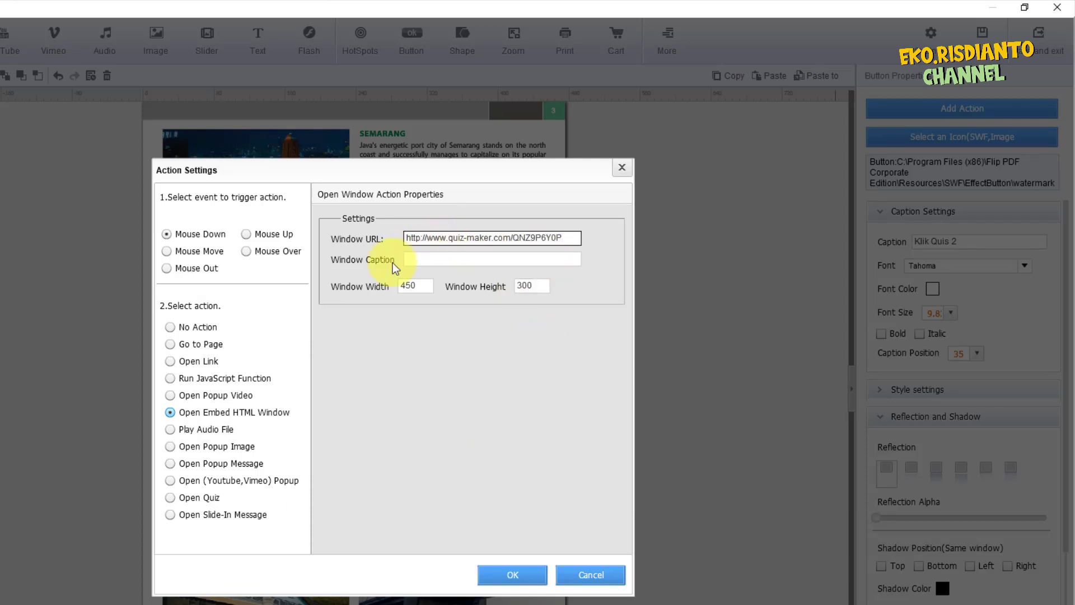
# Step: Title the pop-up 'Soal Quis 2' and size it 650 wide by 500 high
pyautogui.click(426, 260)
pyautogui.write('Soal Quis 2')
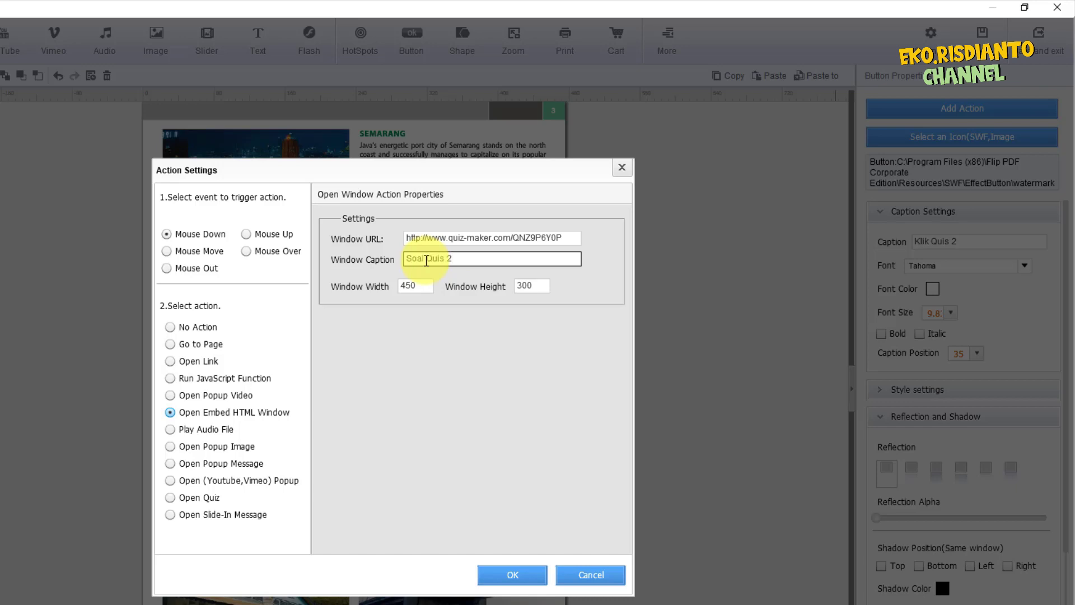
pyautogui.click(408, 287)
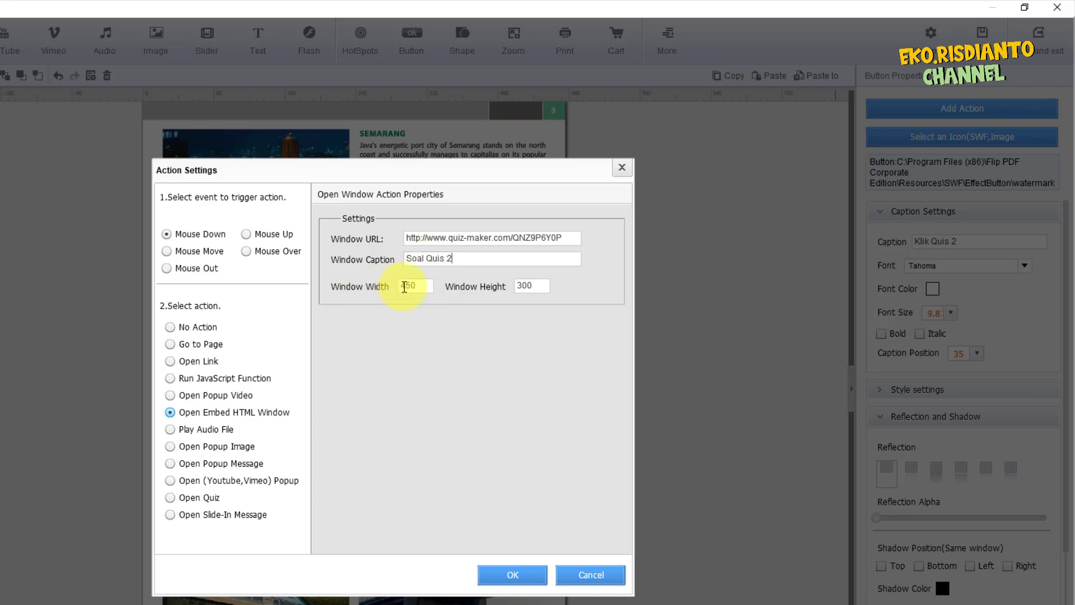
pyautogui.click(548, 287)
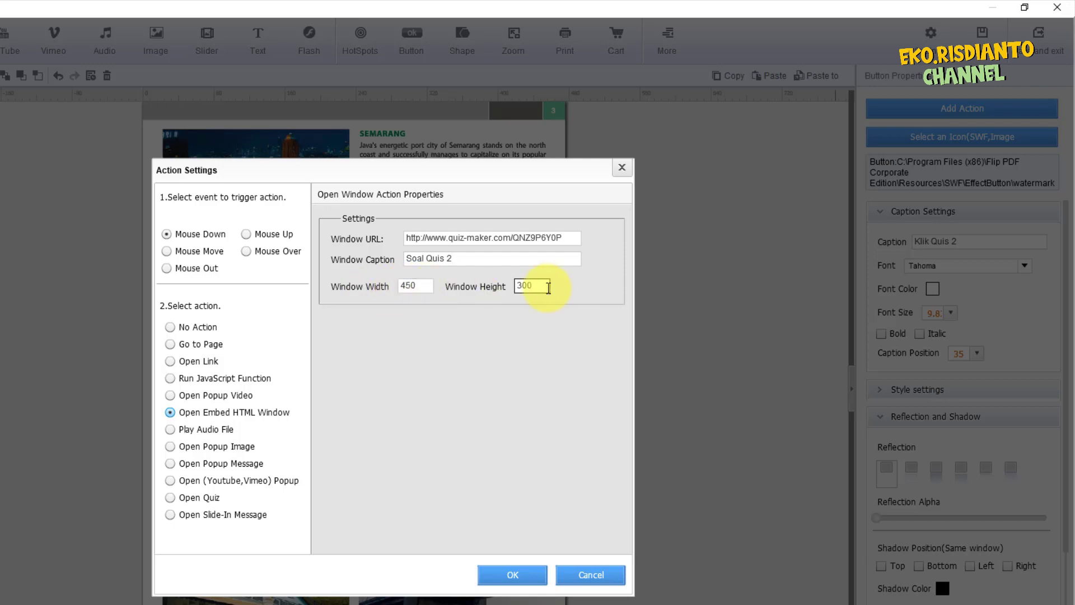
pyautogui.moveTo(422, 286); pyautogui.dragTo(333, 287)
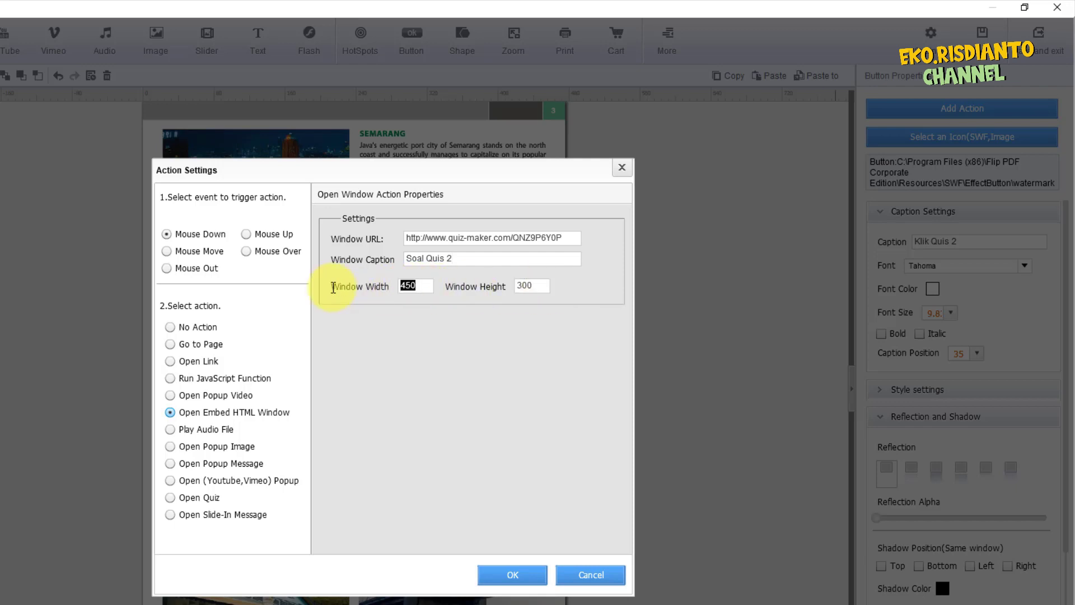
pyautogui.write('650')
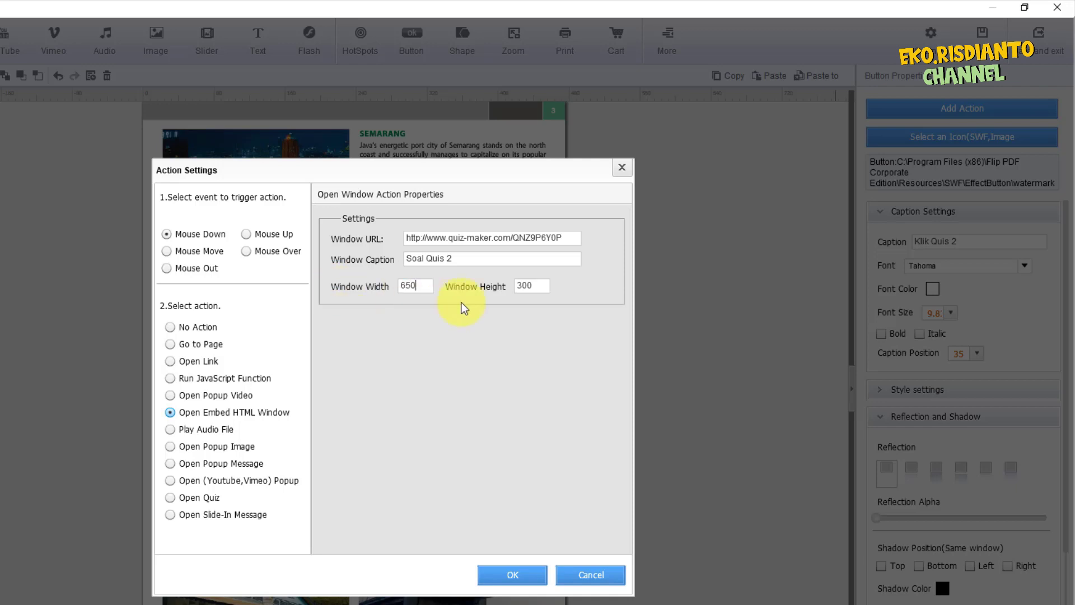
pyautogui.click(546, 288)
pyautogui.moveTo(484, 289); pyautogui.dragTo(391, 296)
pyautogui.write('500')
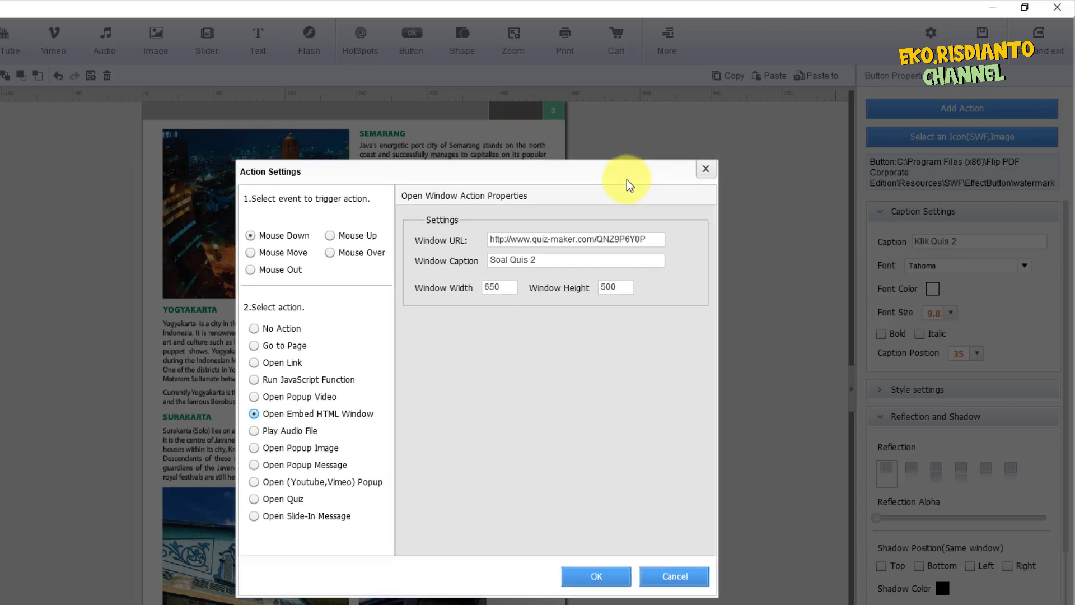
pyautogui.moveTo(478, 183); pyautogui.dragTo(627, 180)
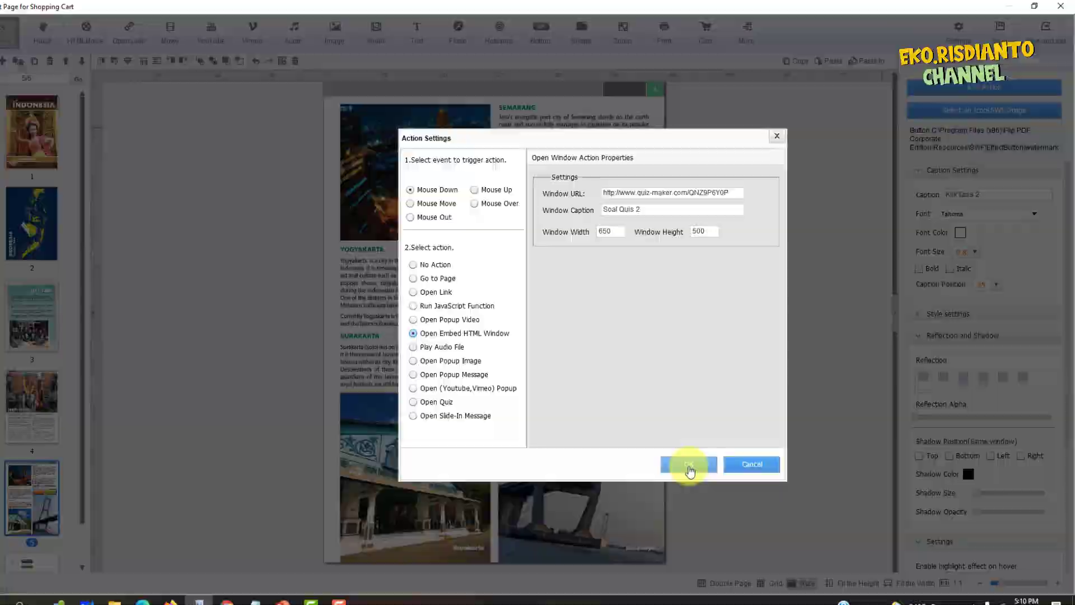
# Step: Confirm the embedded pop-up action, then save the page edits and exit the editor
pyautogui.click(596, 582)
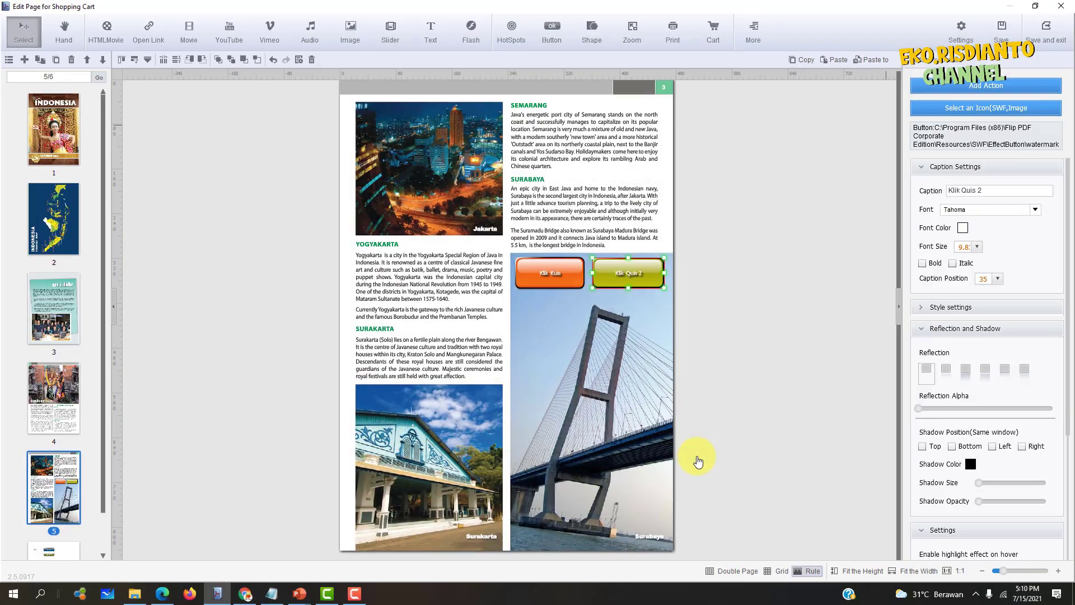
pyautogui.click(750, 283)
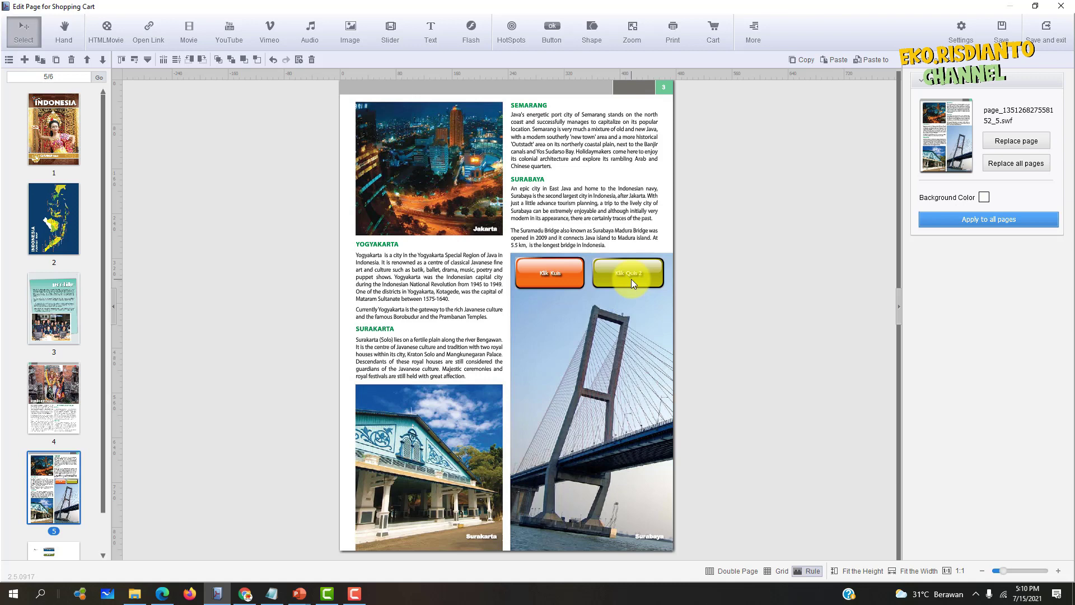
pyautogui.click(1047, 37)
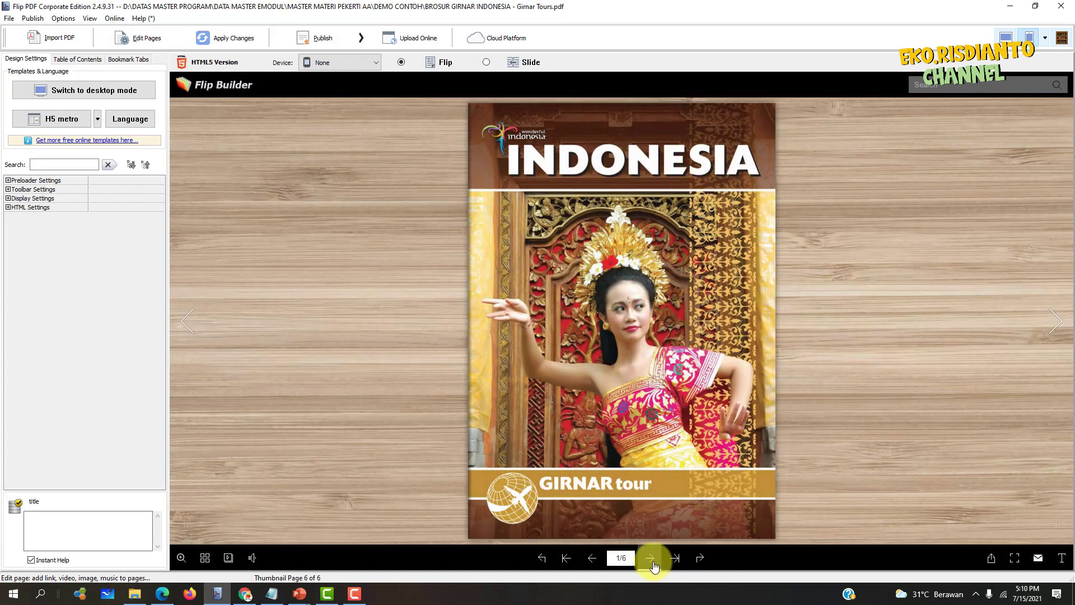
# Step: Turn to the 4-5 spread, test and close the Klik Kuis quiz, then open Klik Quis 2
pyautogui.click(650, 558)
pyautogui.click(650, 558)
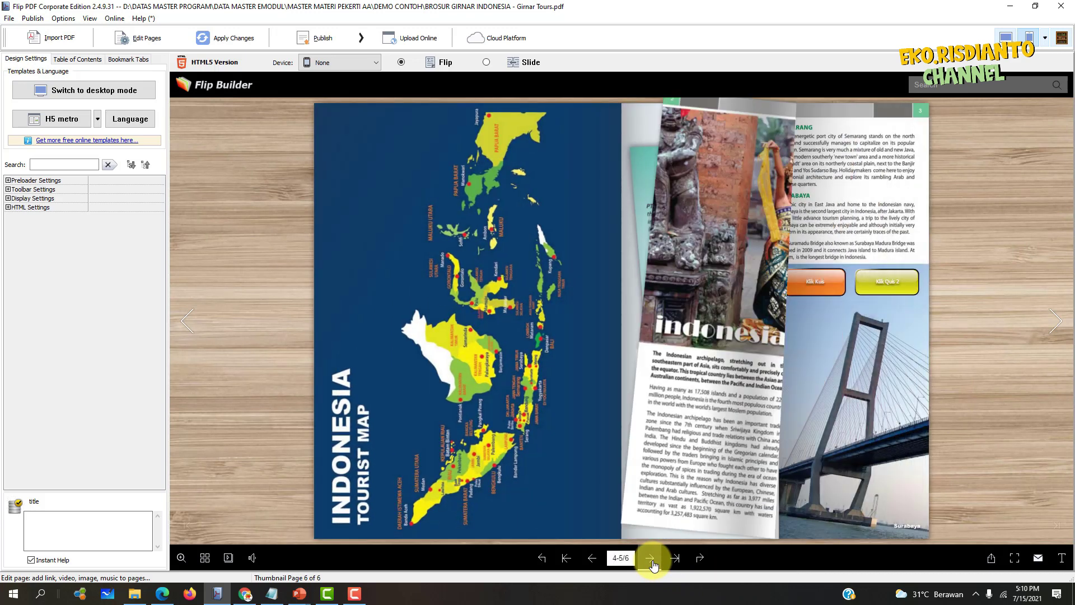
pyautogui.click(807, 285)
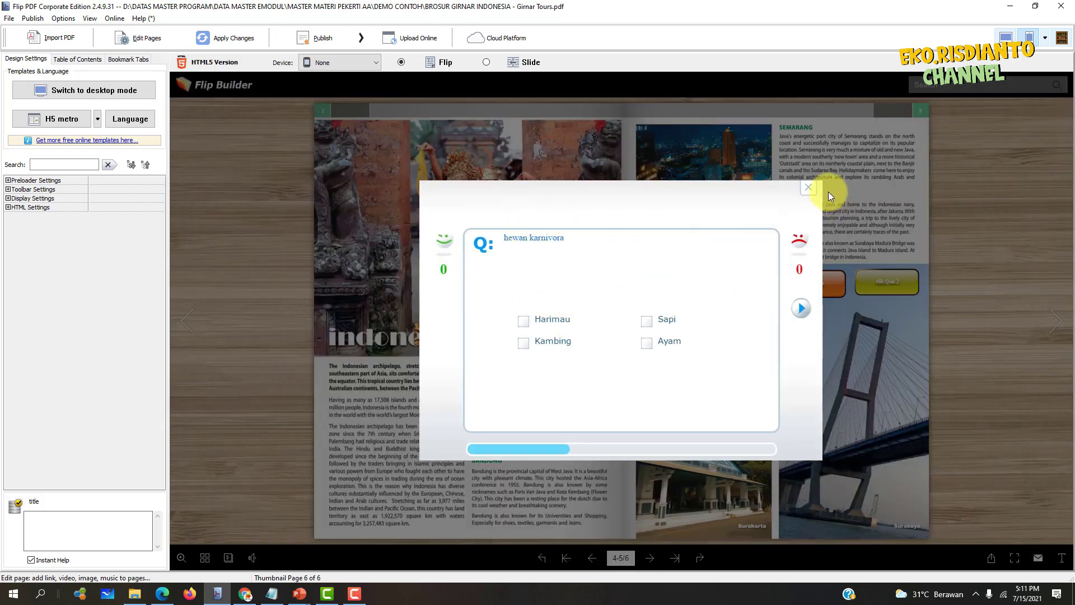
pyautogui.click(815, 188)
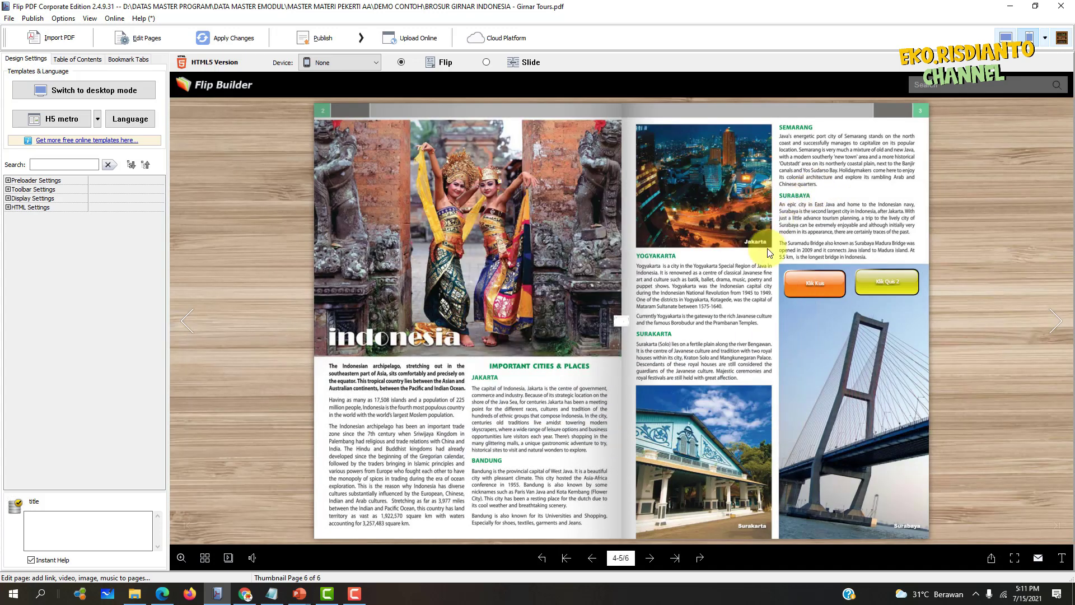
pyautogui.click(898, 287)
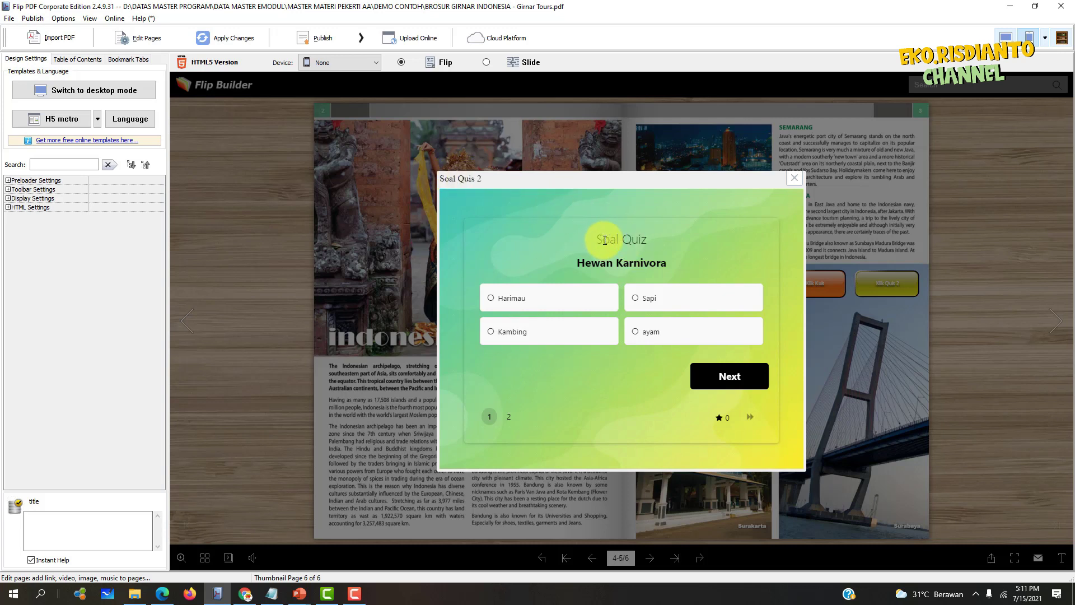
# Step: Answer Harimau and Sapi for a 2/2 score, then bring up the YouTube channel in Edge
pyautogui.click(491, 305)
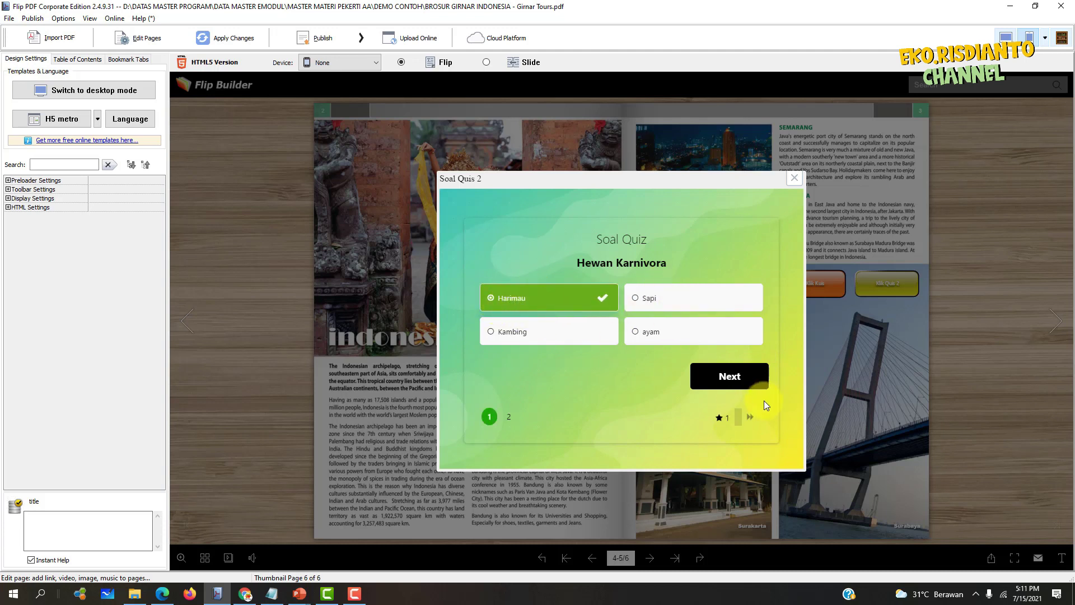
pyautogui.click(738, 378)
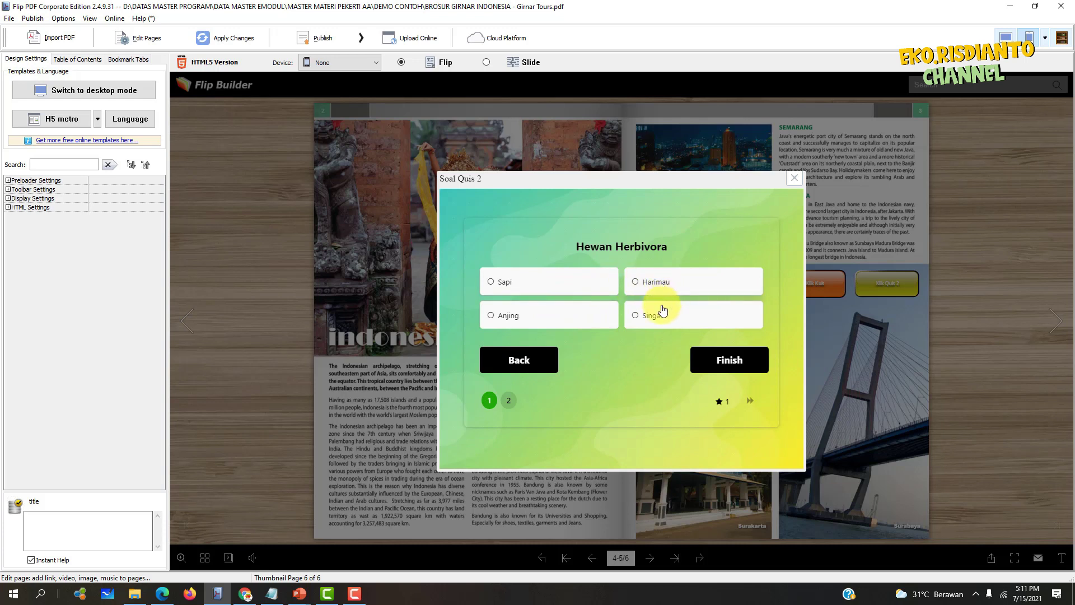
pyautogui.click(493, 285)
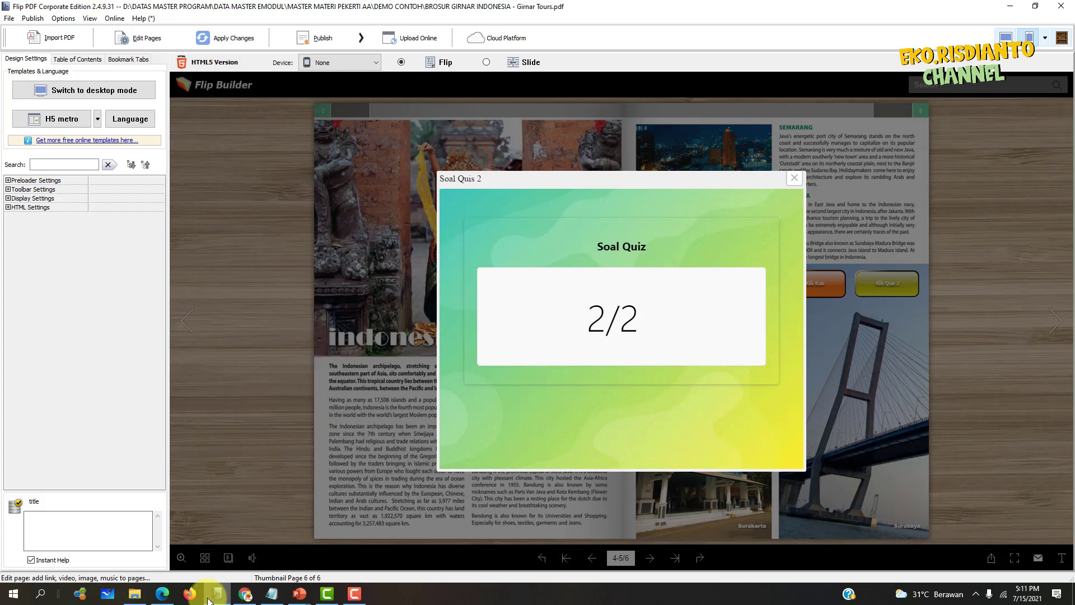
pyautogui.click(164, 595)
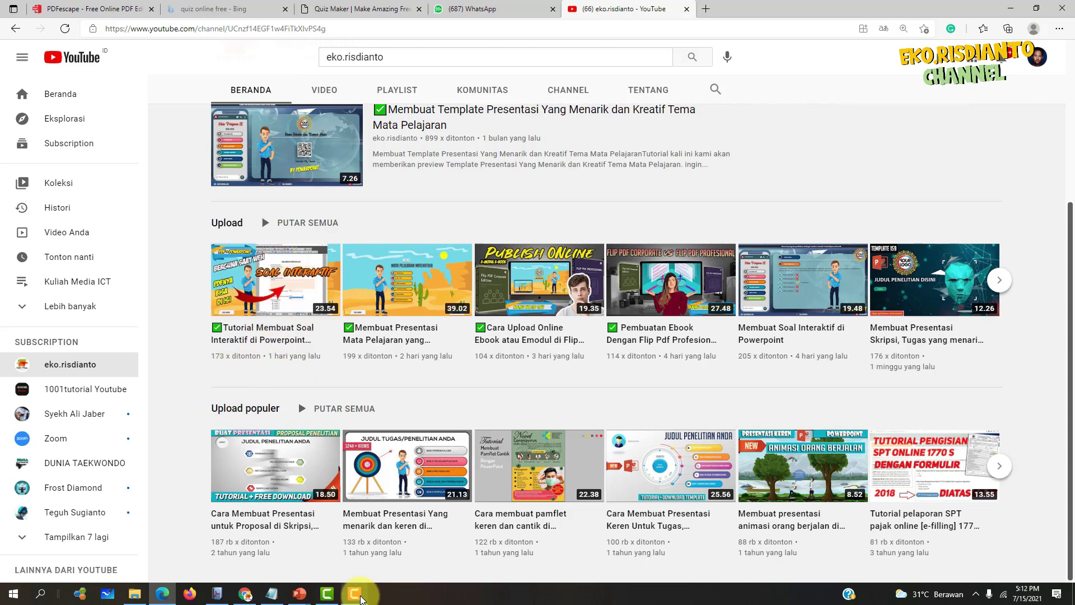
pyautogui.moveTo(355, 594)
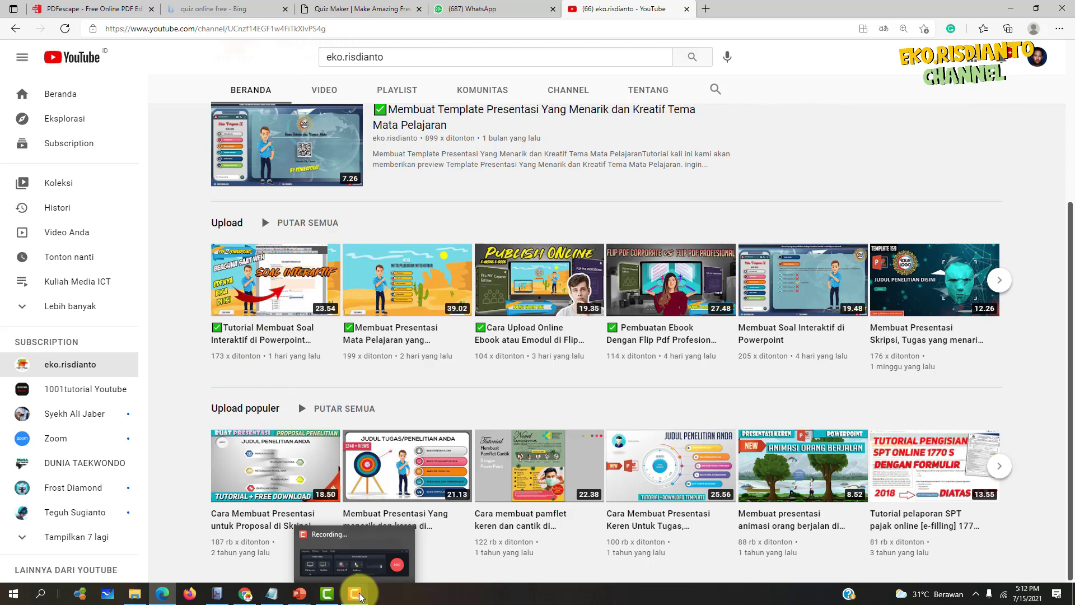
# Step: Return to Flip PDF, close the Soal Quis 2 result pop-up, and expand the Publish options
pyautogui.click(217, 593)
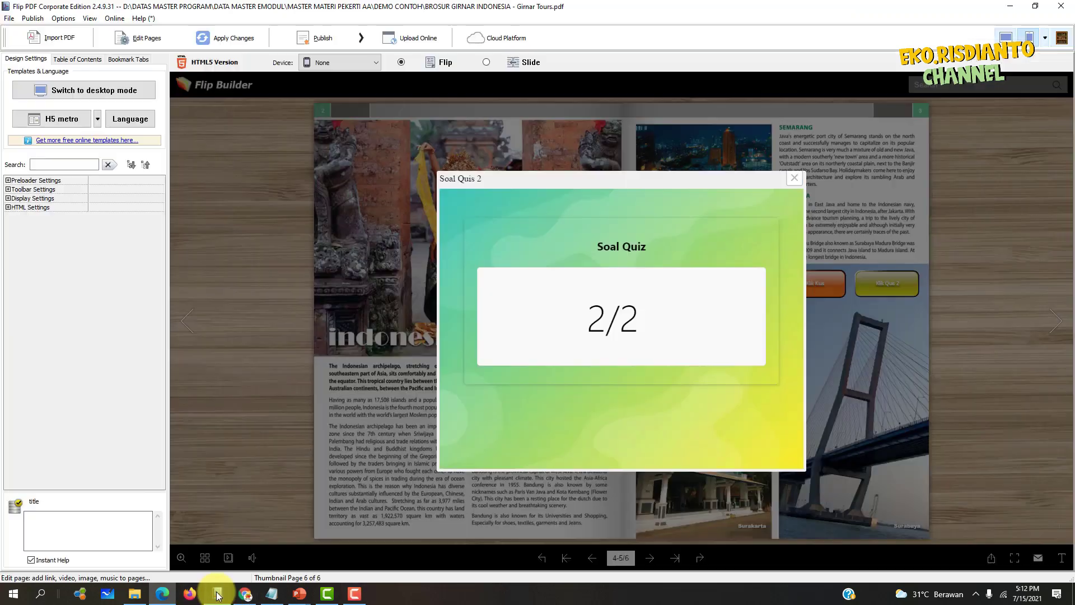
pyautogui.click(796, 179)
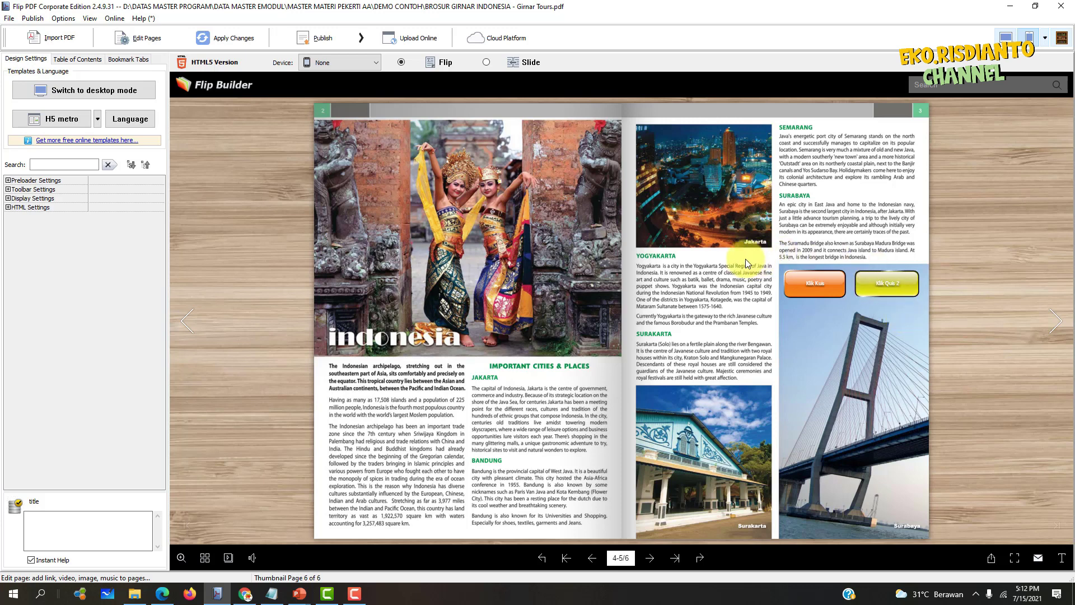
pyautogui.click(331, 41)
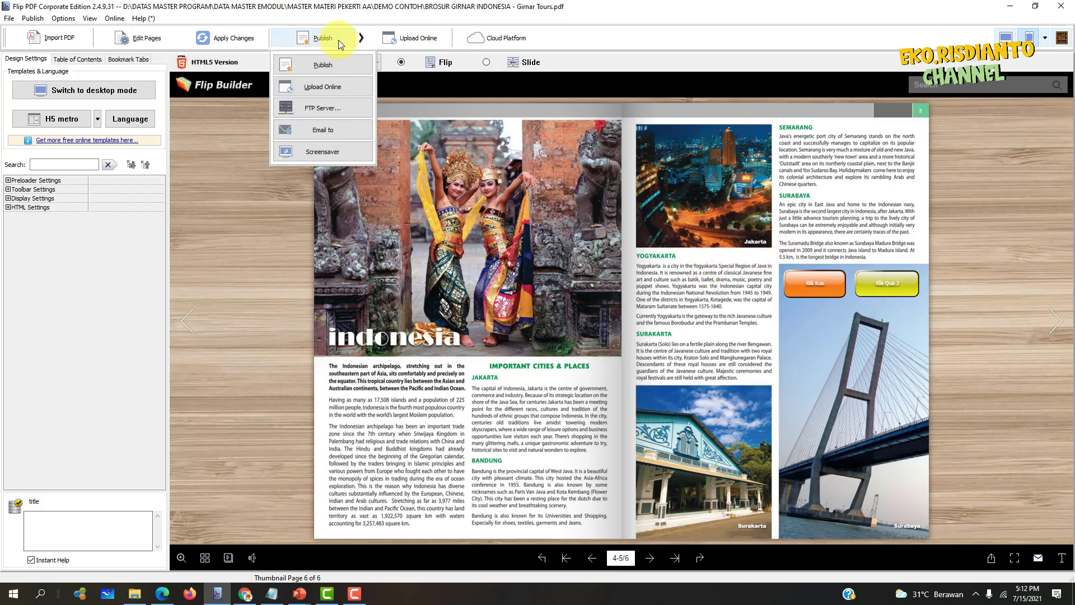
# Step: Check the Publish output folder and file name, then close the settings without converting
pyautogui.click(330, 65)
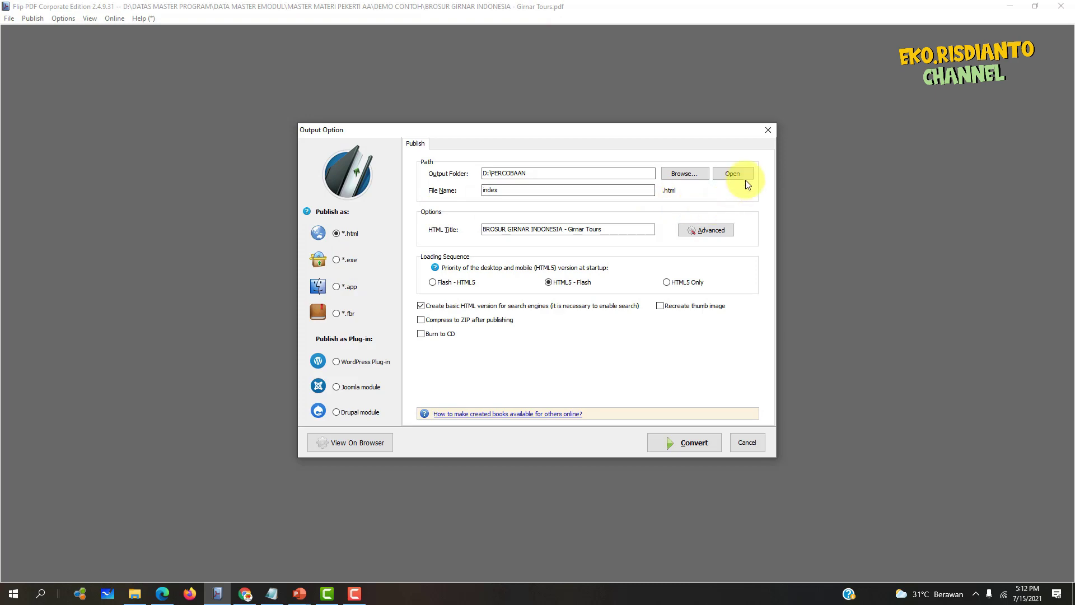
pyautogui.click(768, 129)
pyautogui.click(321, 38)
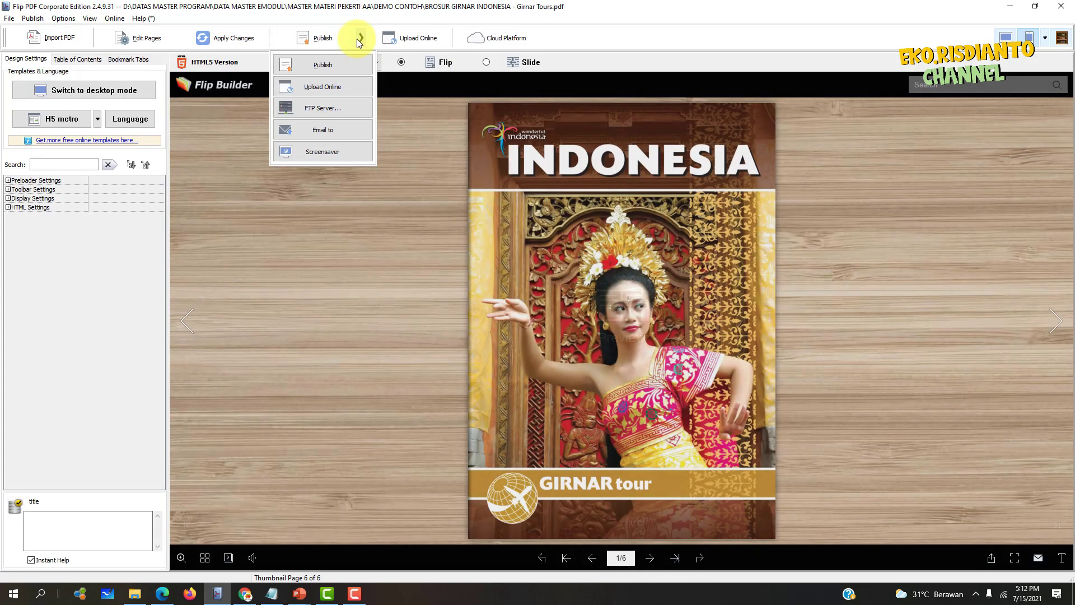
pyautogui.click(417, 38)
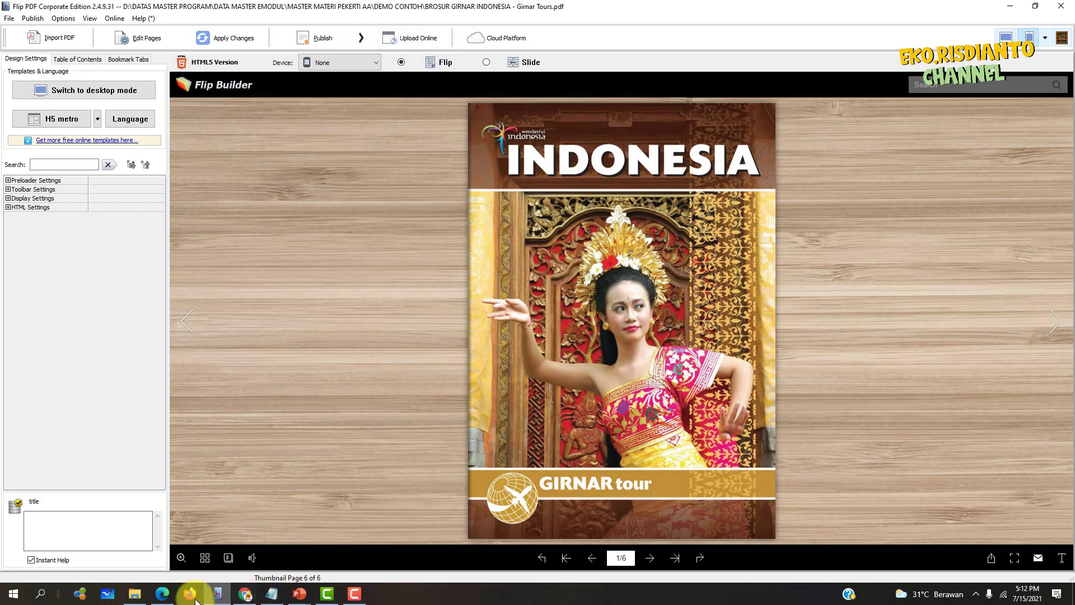
# Step: Bring up the 1001 Plus Tutorial YouTube channel in Edge and open its Video tab
pyautogui.click(170, 597)
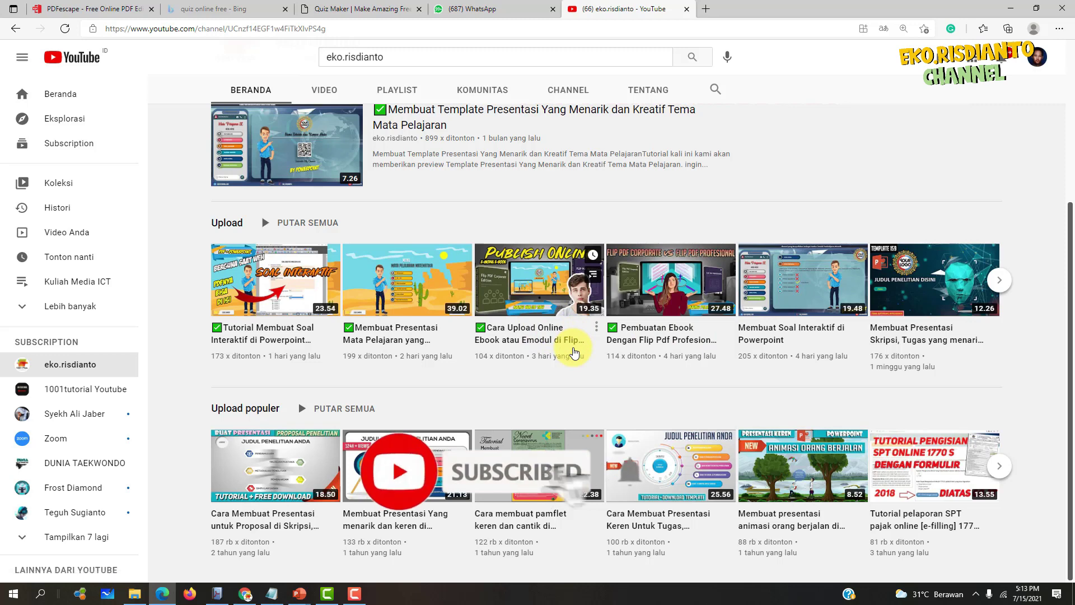
pyautogui.moveTo(538, 279)
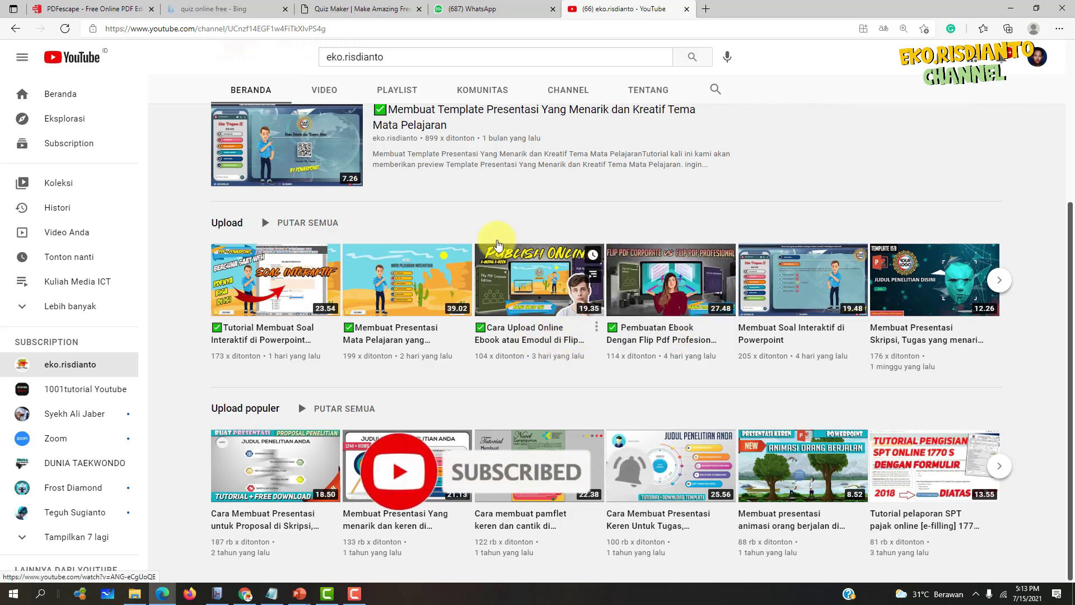
pyautogui.scroll(3, 336, 144)
pyautogui.click(324, 235)
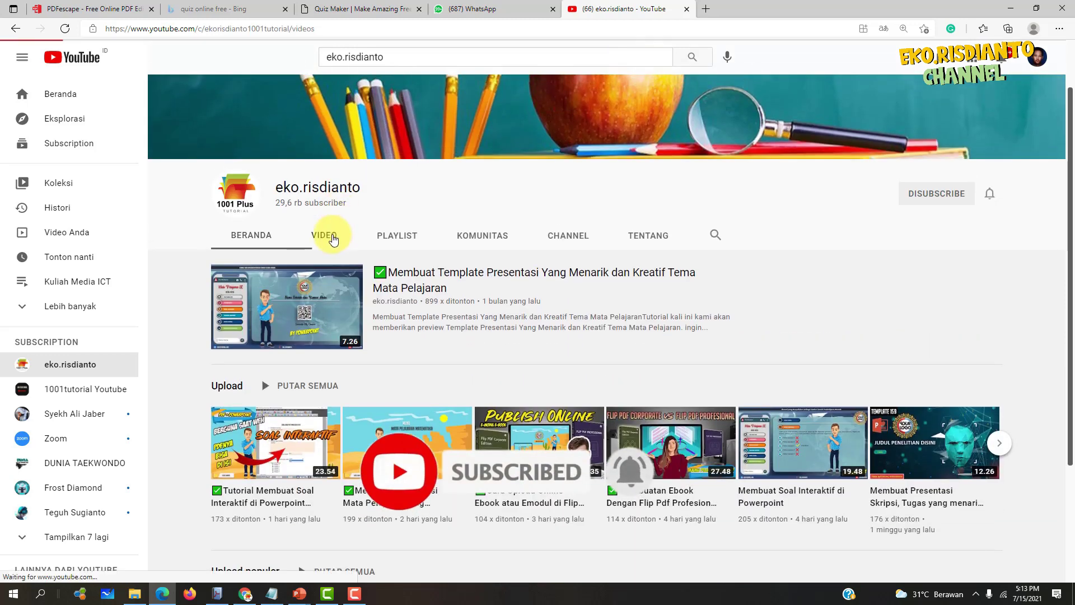
# Step: Scroll down through the older uploads in the video grid, then return to the top
pyautogui.scroll(-5, 785, 306)
pyautogui.scroll(-3, 784, 307)
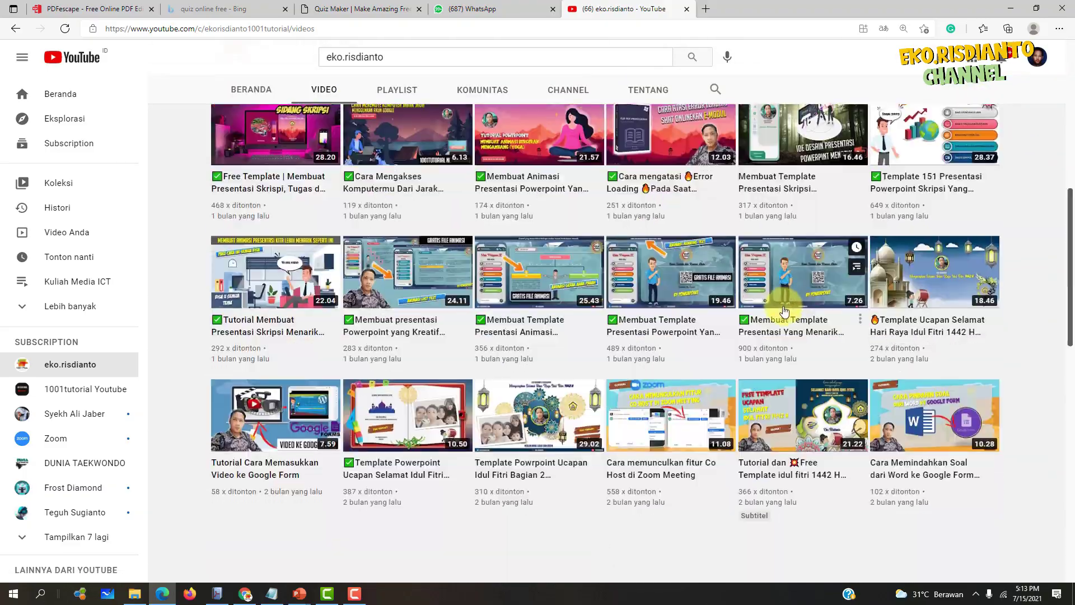
pyautogui.scroll(-5, 784, 308)
pyautogui.scroll(-4, 783, 309)
pyautogui.scroll(-3, 783, 311)
pyautogui.scroll(-5, 764, 306)
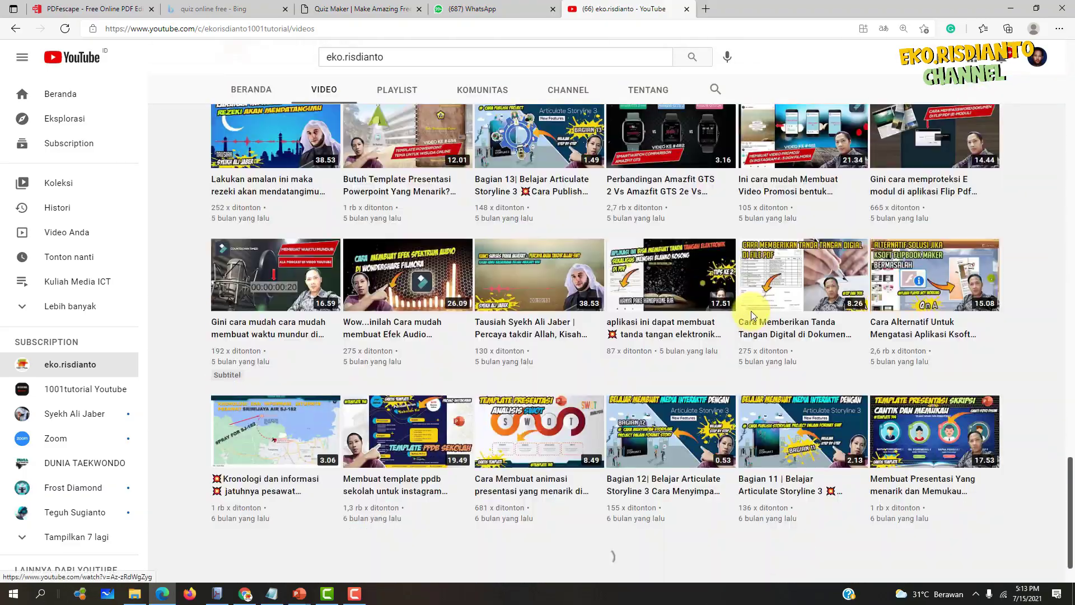
pyautogui.scroll(-5, 590, 334)
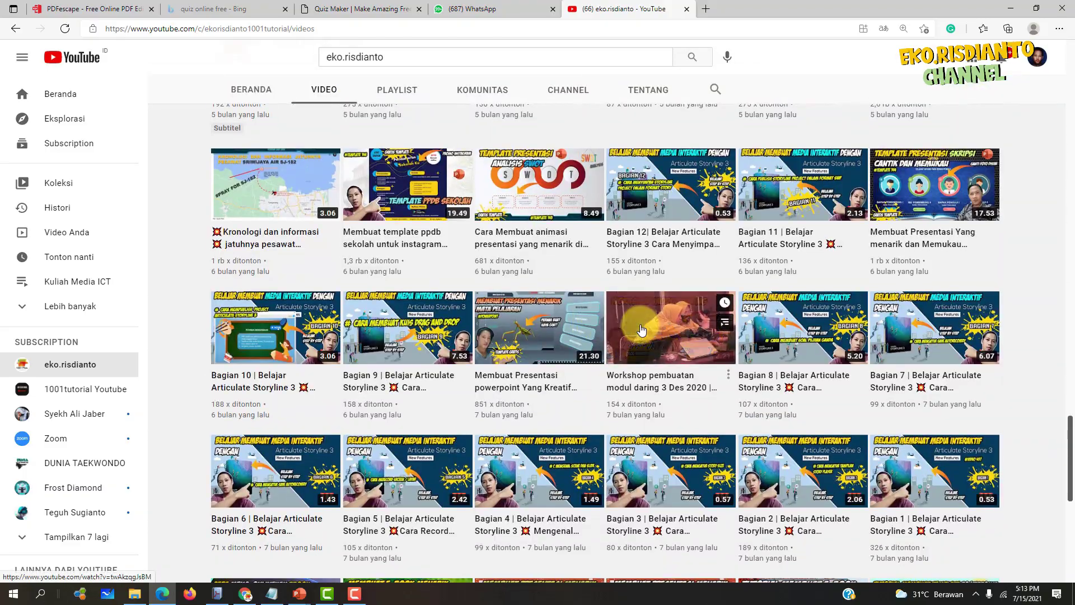
pyautogui.scroll(-8, 616, 332)
pyautogui.scroll(-2, 640, 330)
pyautogui.scroll(2, 642, 333)
pyautogui.moveTo(670, 288)
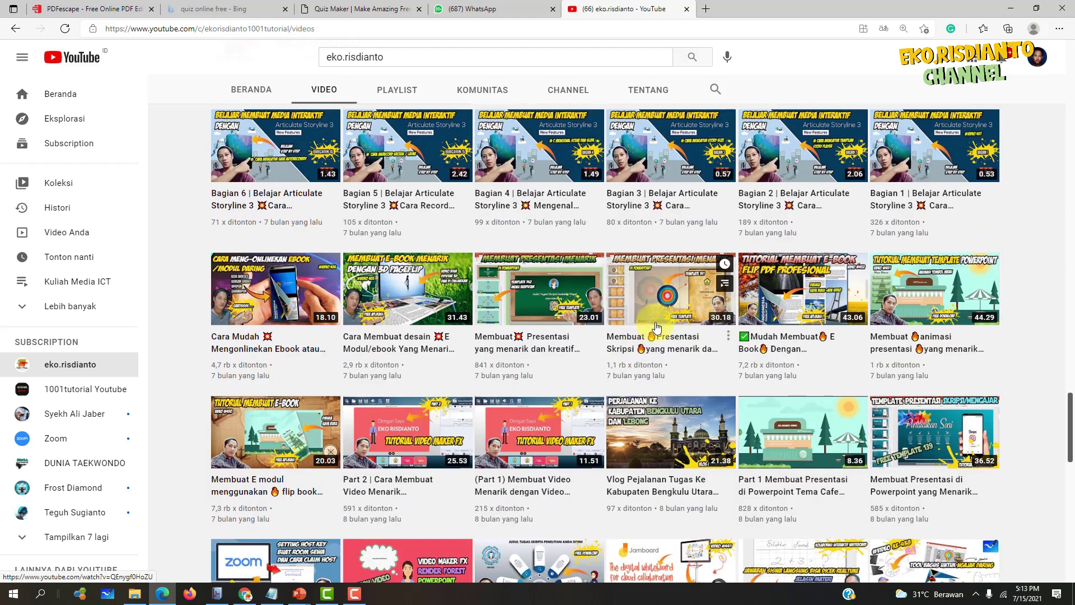
pyautogui.scroll(-1, 795, 308)
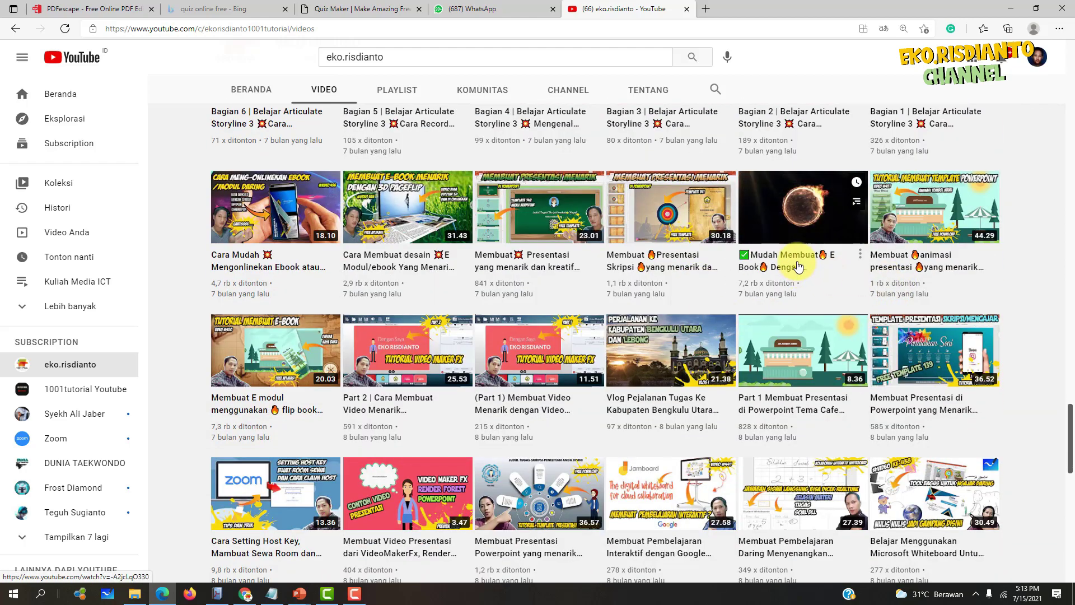
pyautogui.moveTo(408, 288)
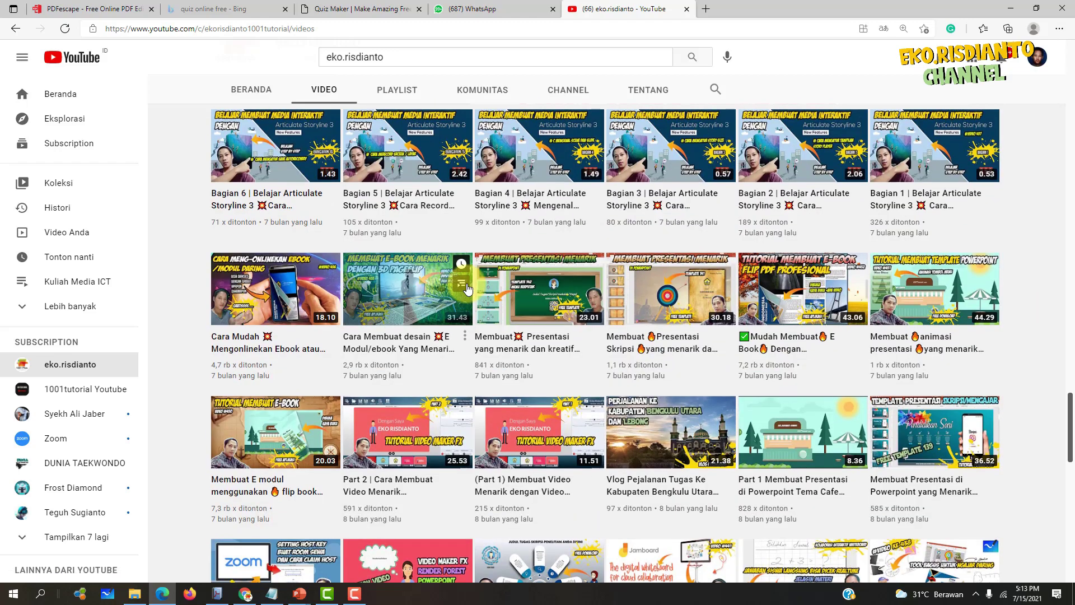
pyautogui.scroll(6, 482, 291)
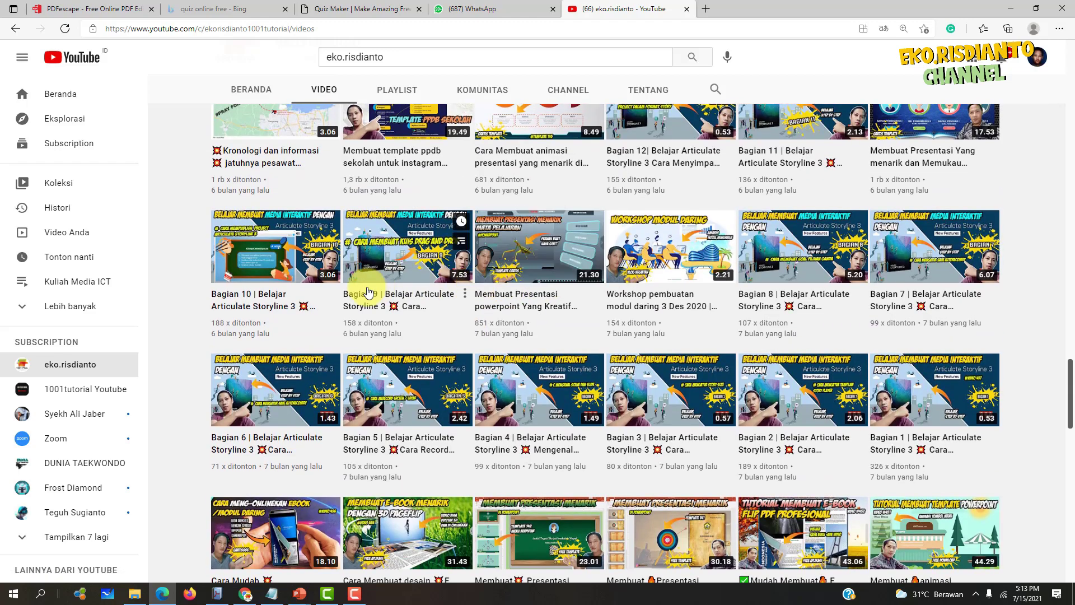
pyautogui.scroll(5, 683, 280)
pyautogui.scroll(2, 693, 285)
pyautogui.scroll(3, 689, 280)
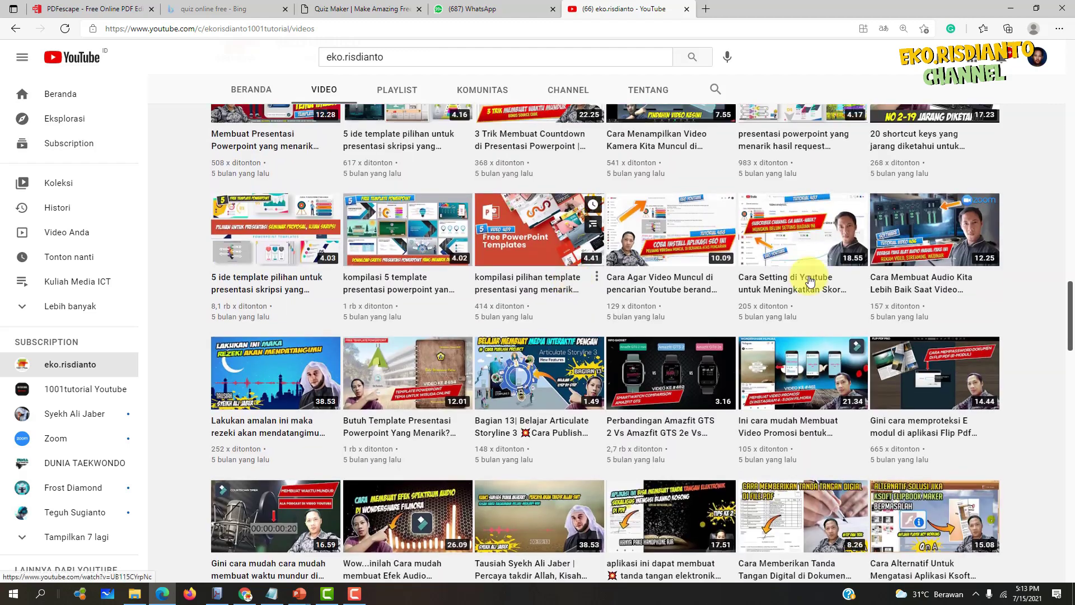
pyautogui.moveTo(1071, 324); pyautogui.dragTo(1064, 62)
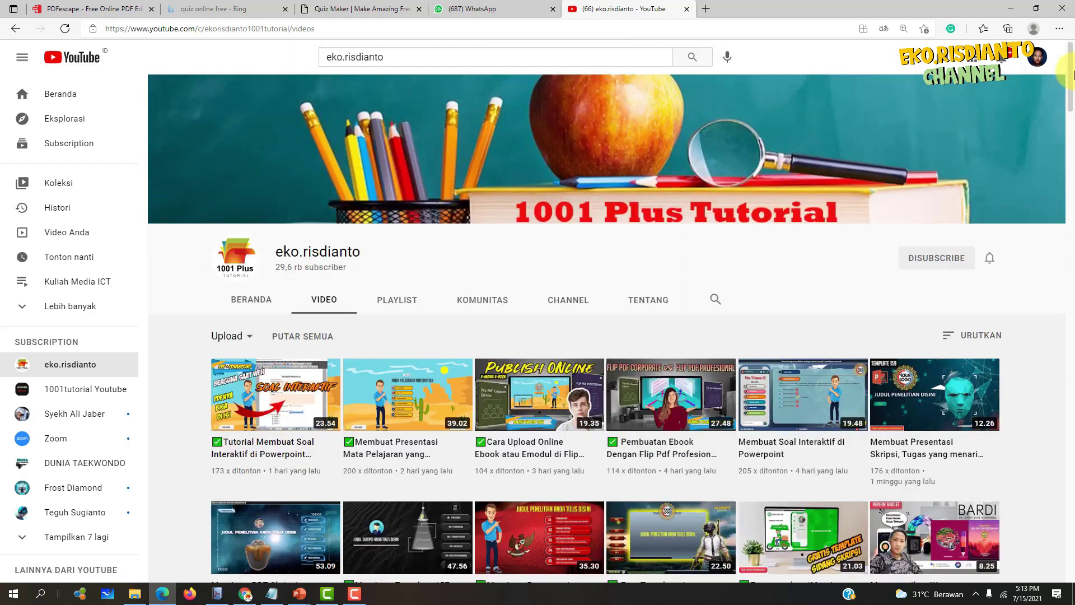
# Step: Bring the '161 - PowerPoint' wedding template forward and play it as a full-screen slide show
pyautogui.click(299, 593)
pyautogui.click(257, 559)
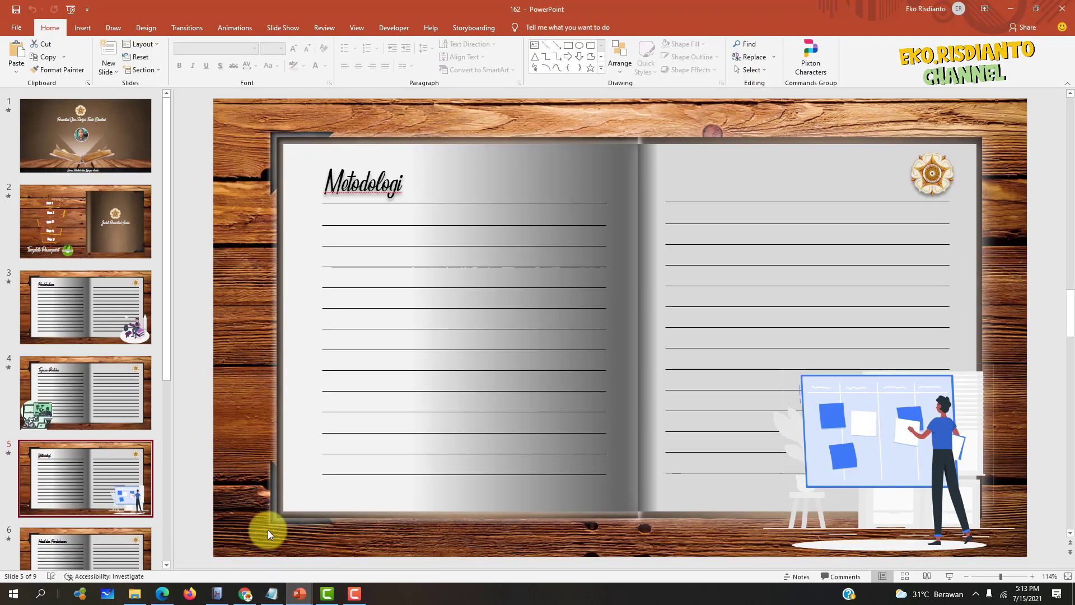
pyautogui.click(313, 597)
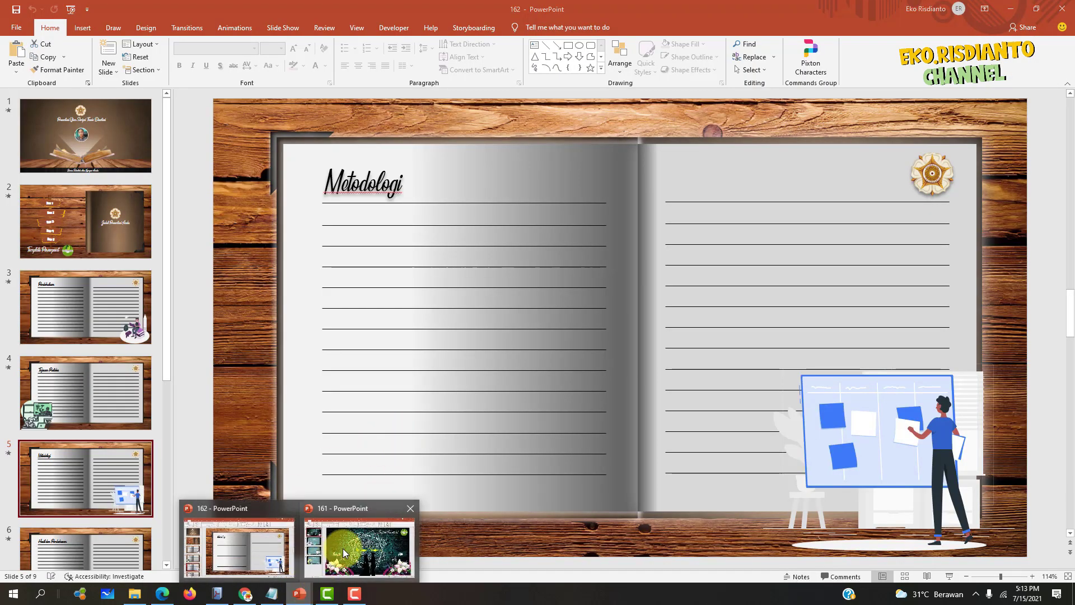
pyautogui.click(353, 546)
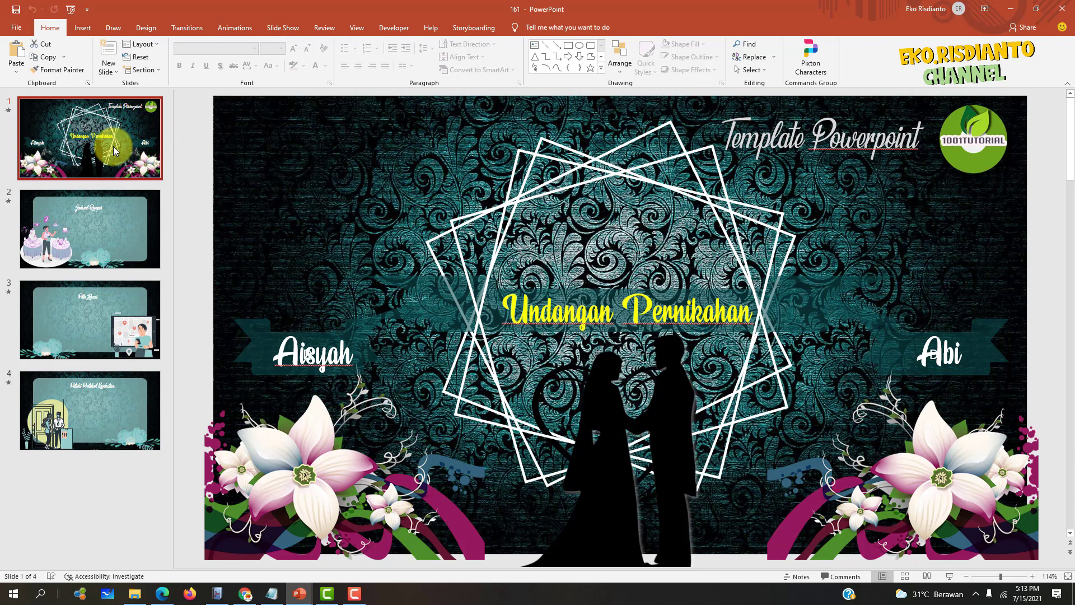
pyautogui.click(948, 576)
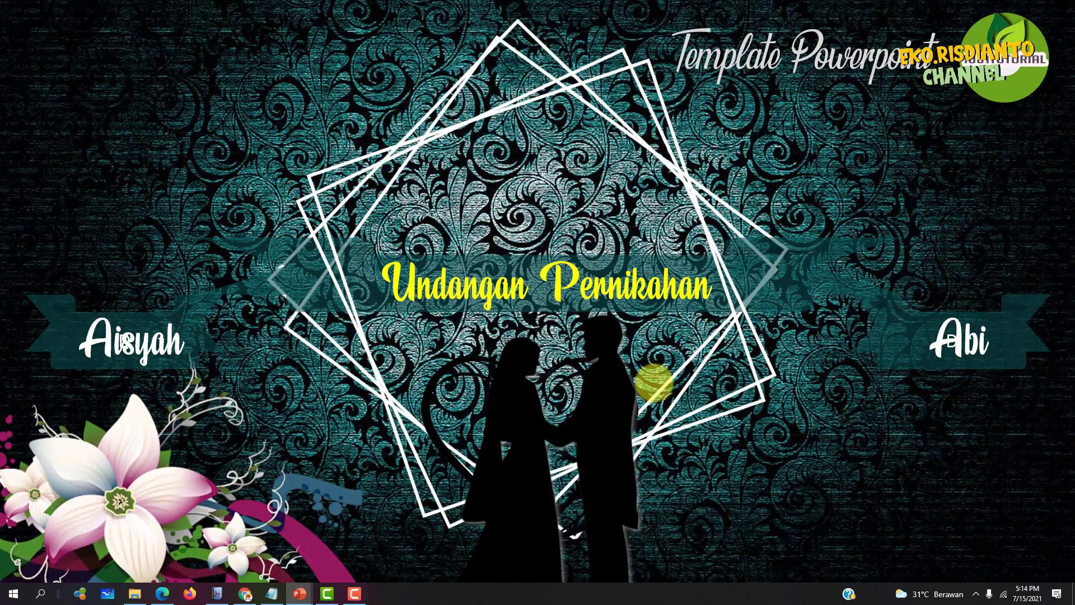
# Step: Move past the Undangan Pernikahan title slide to the Jadwal Resepsi slide
pyautogui.click(654, 384)
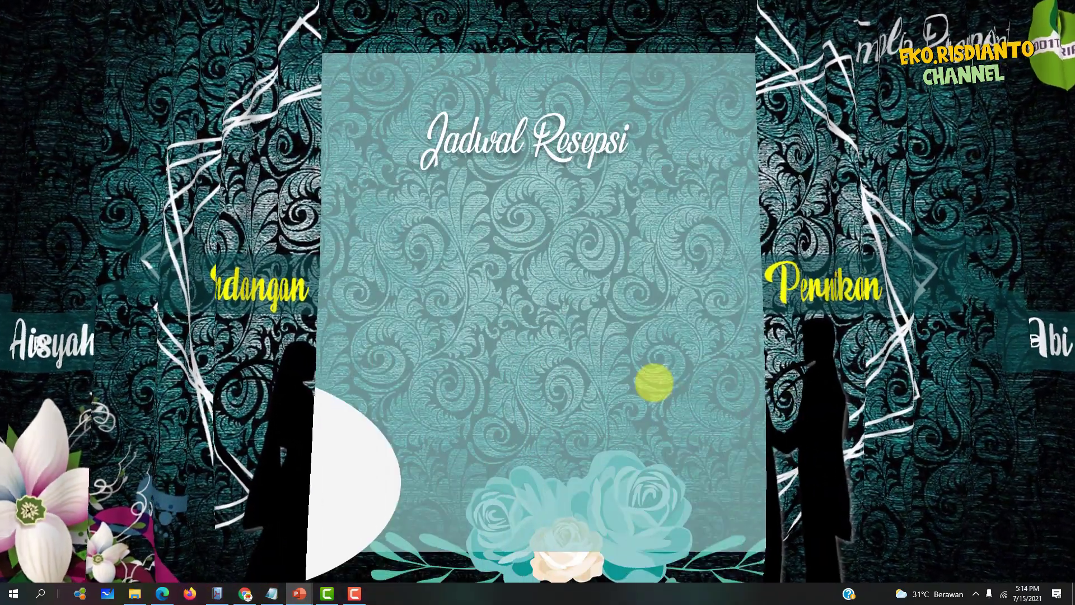